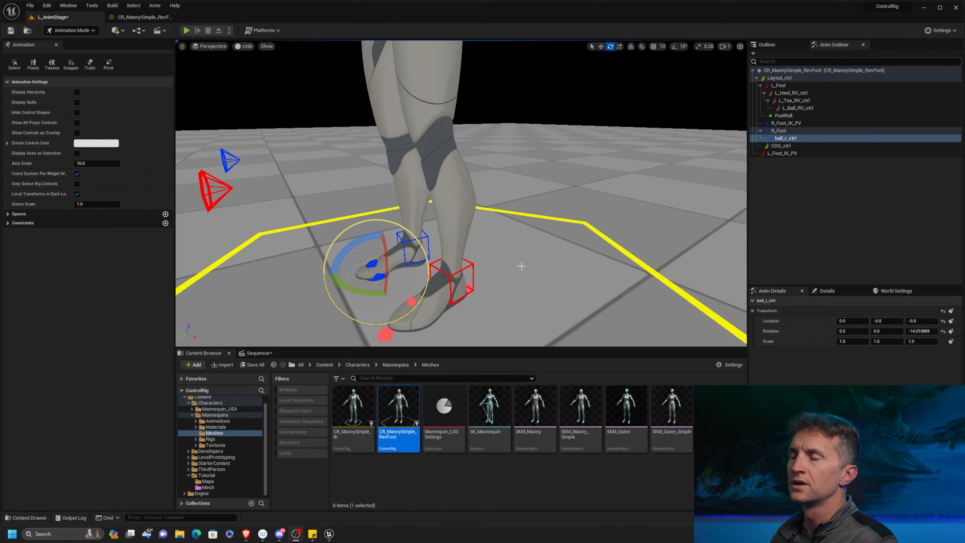
Try moving the COG_ctrl body control to see how the feet respond, and undo the move.
middle_click_drag(537, 167, 511, 224)
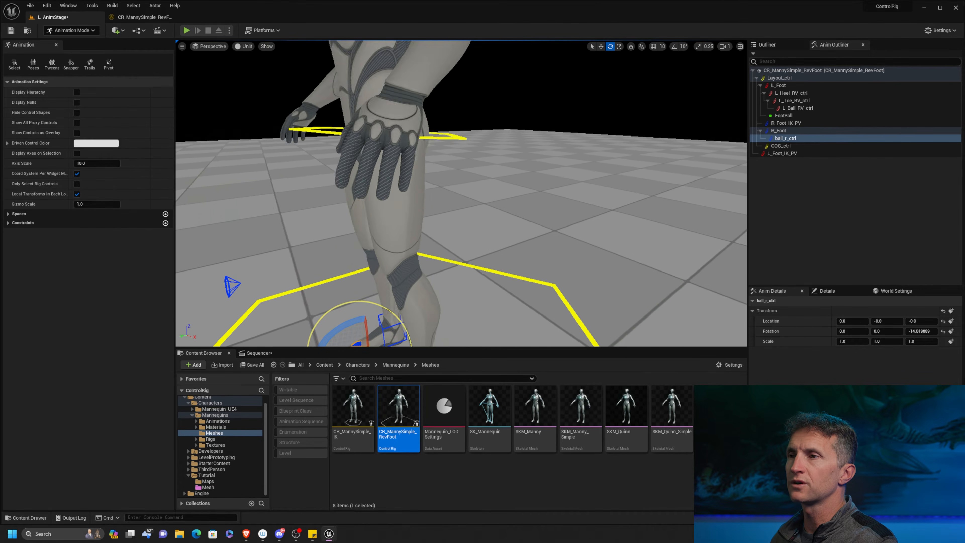
middle_click_drag(458, 165, 474, 144)
scroll(458, 164, "down", 5)
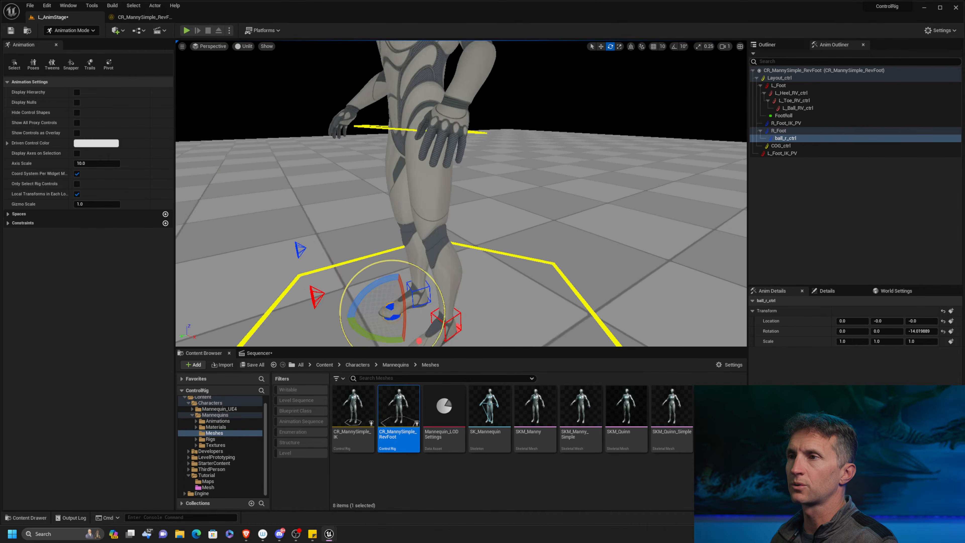
left_click(394, 144)
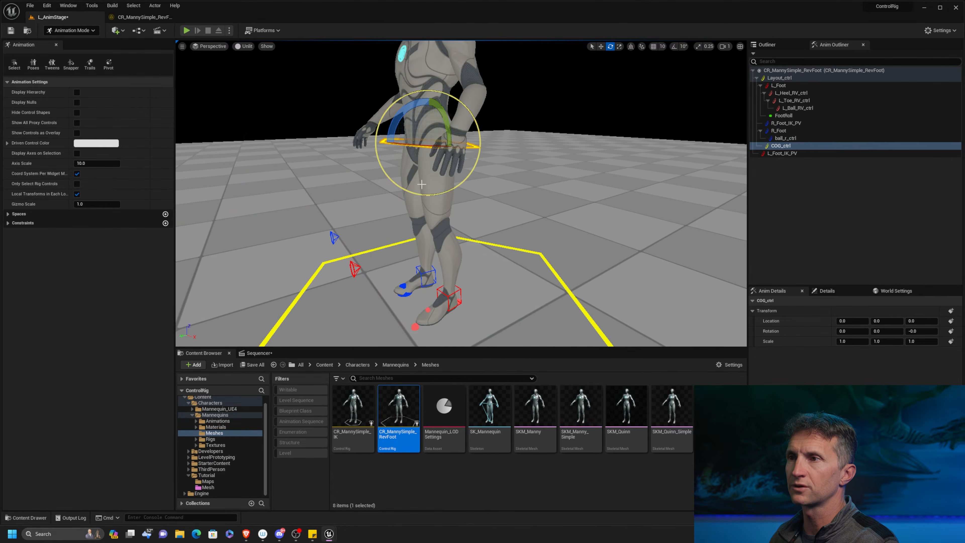
key("w")
left_click_drag(430, 114, 513, 101)
key("ctrl+z")
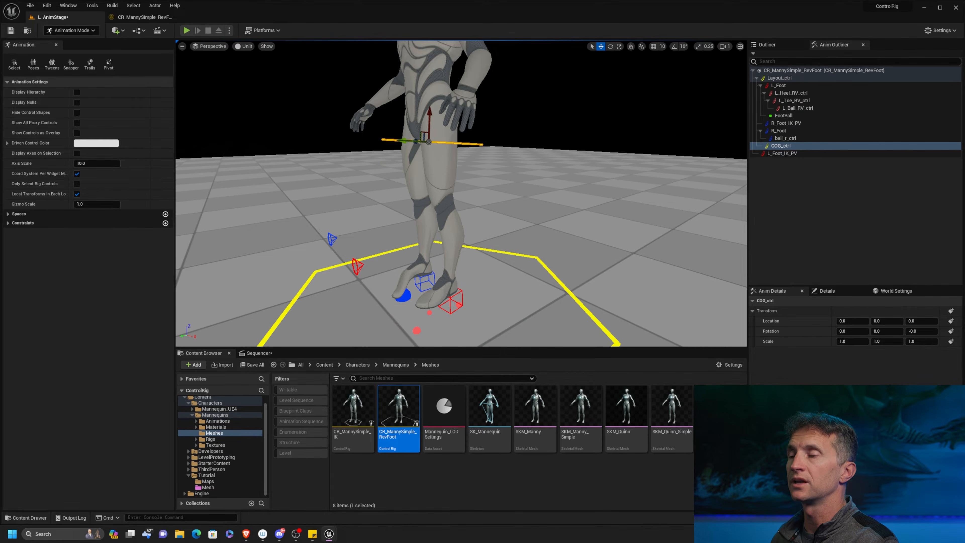
Move the right foot control R_Foot to about X -1.6, Y -4.8, Z 2.5.
middle_click_drag(486, 267, 494, 243)
scroll(486, 267, "down", 4)
scroll(486, 267, "up", 5)
right_click_drag(527, 241, 585, 241, "alt")
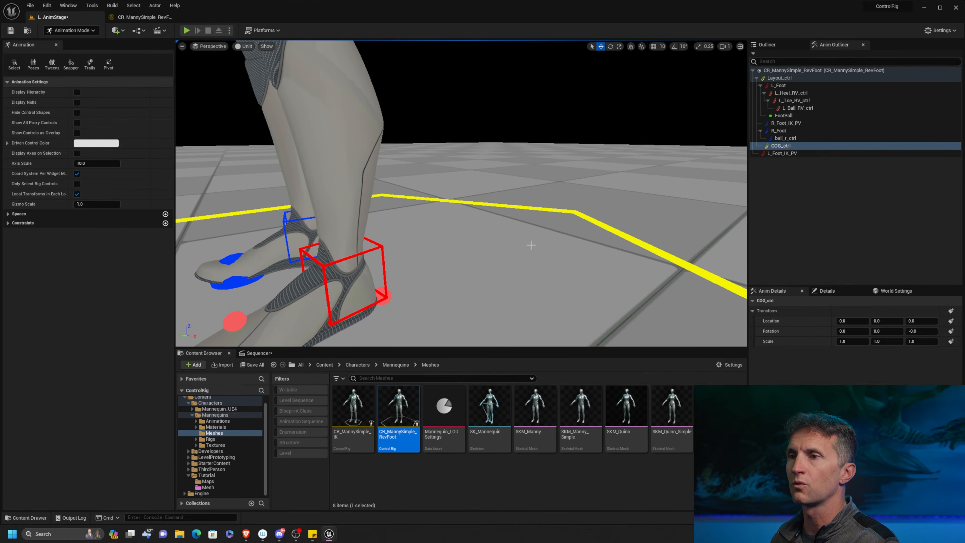
middle_click_drag(527, 241, 634, 197, "alt")
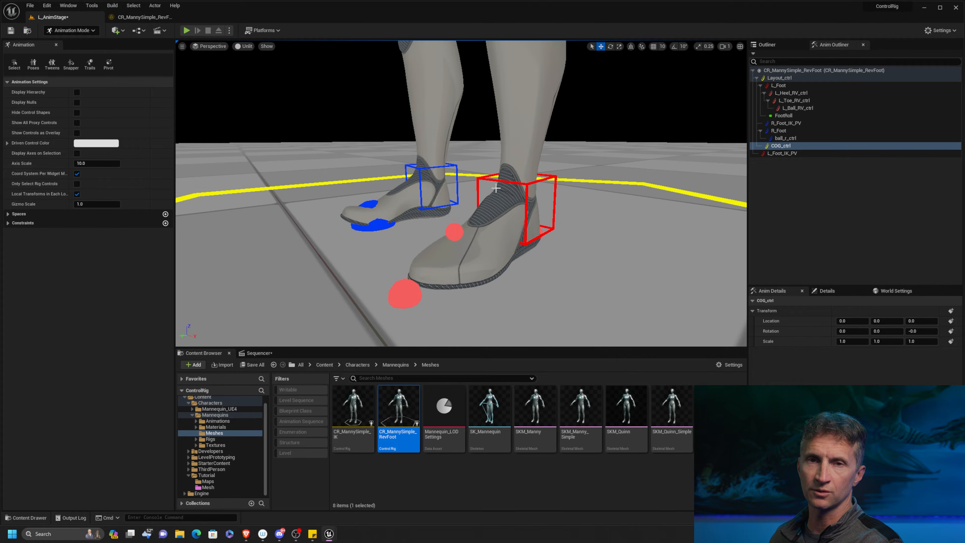
left_click(457, 186)
left_click_drag(433, 186, 424, 134)
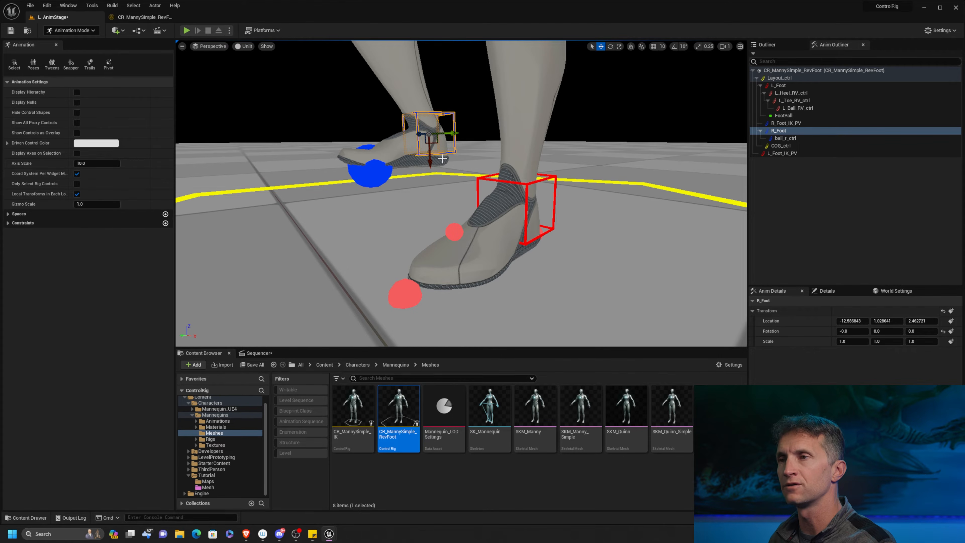
mouse_move(435, 161)
left_mouse_down()
mouse_move(432, 210)
mouse_move(428, 177)
left_mouse_up()
right_click_drag(446, 142, 524, 92, "alt")
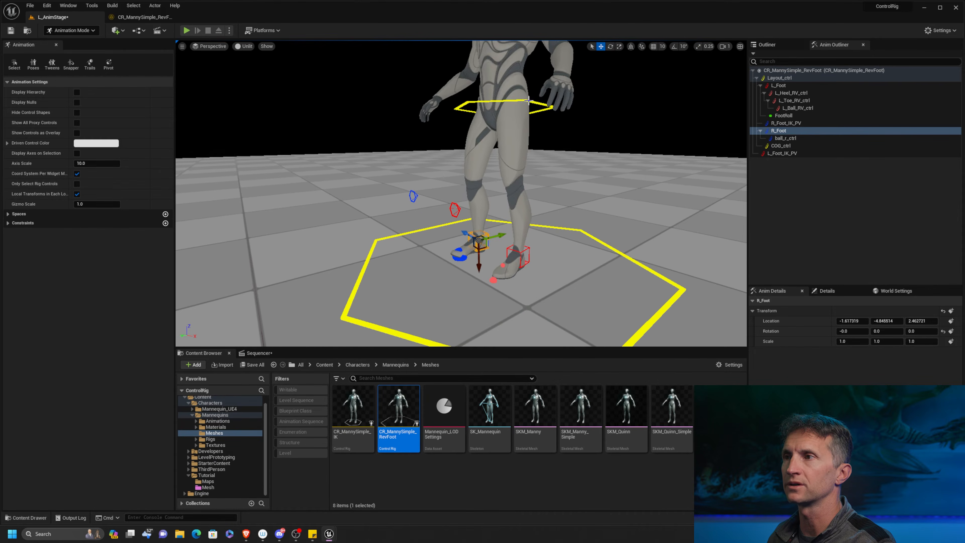
Lower the character's body by moving COG_ctrl to about X -4.0.
left_click(528, 100)
left_click_drag(503, 84, 504, 91)
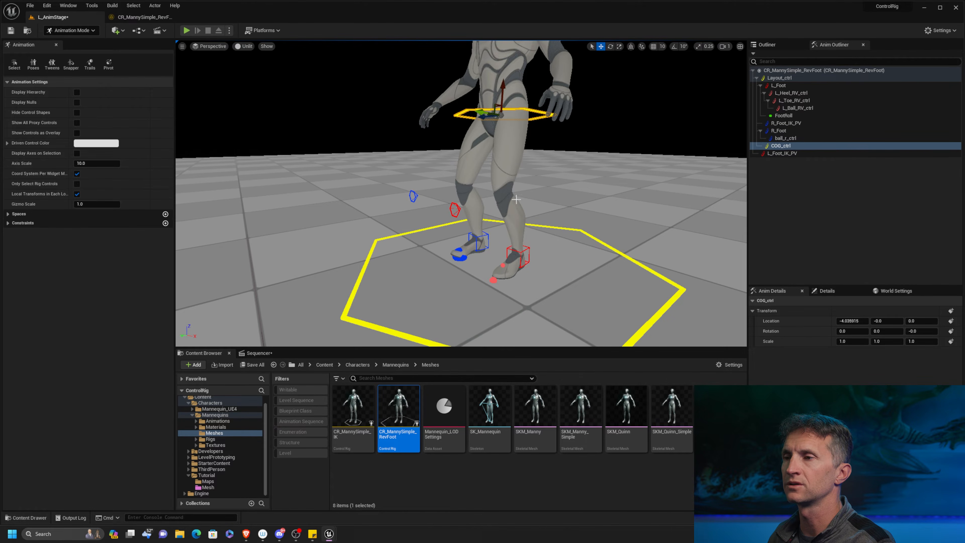
Rotate the R_Foot control to about 23 degrees and place it near X -4.1, Y 0.4, Z 0.3.
middle_click_drag(513, 196, 498, 167, "alt")
right_click_drag(498, 168, 528, 225, "alt")
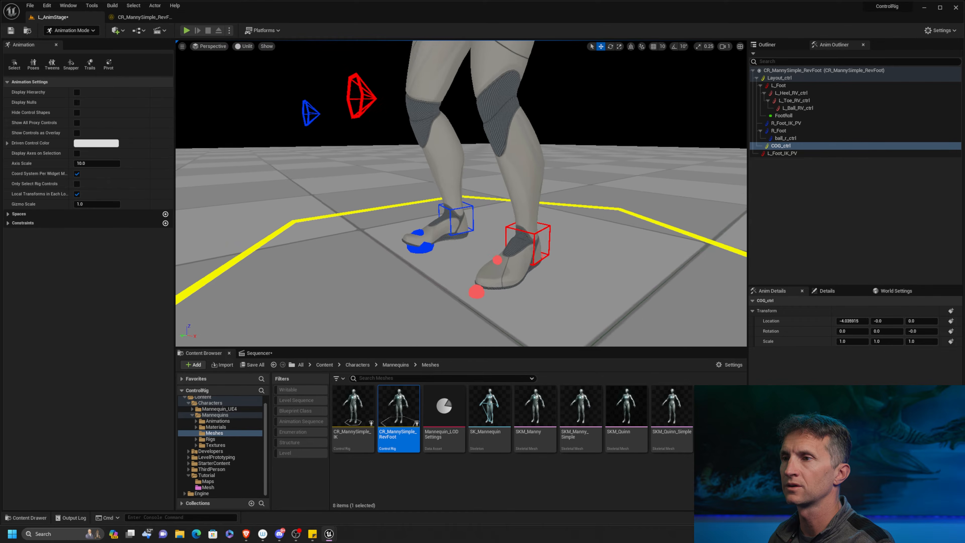
left_click(472, 207)
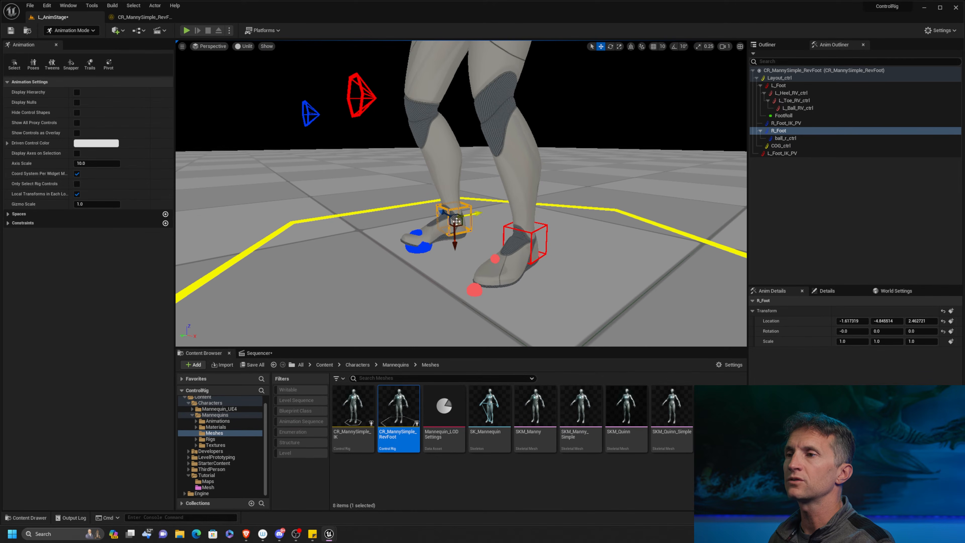
middle_click_drag(465, 232, 491, 206, "alt")
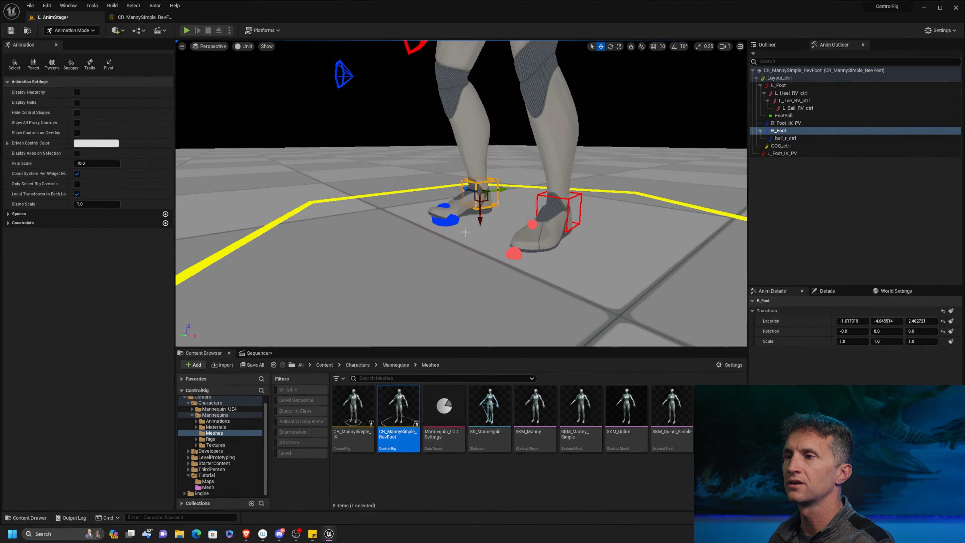
left_click_drag(479, 220, 508, 166)
key("e")
key("w")
left_click(464, 211)
key("e")
left_click(493, 167)
key("w")
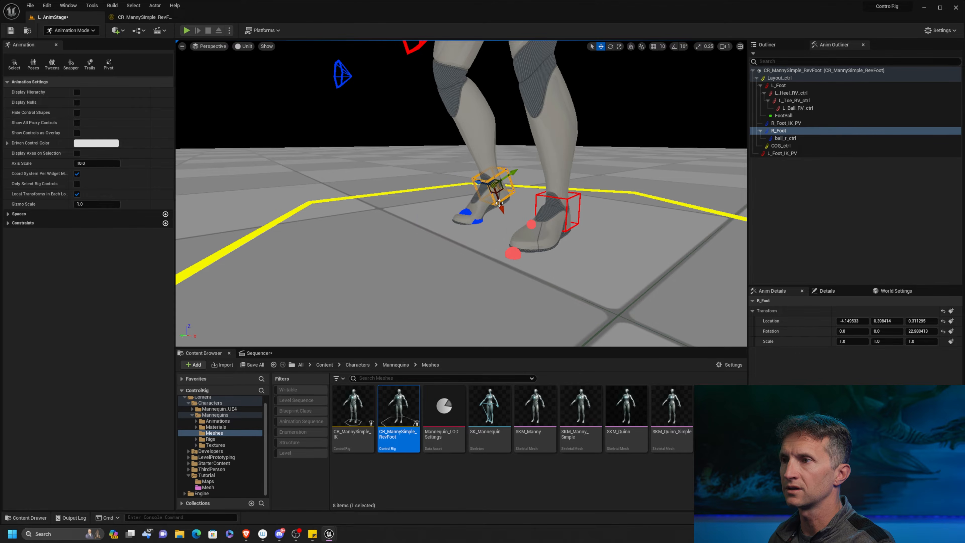
Lift the right heel further by rotating R_Foot to about 30.6 degrees and moving it to about X -6.7, Y -1.0.
left_click_drag(498, 203, 498, 201)
key("e")
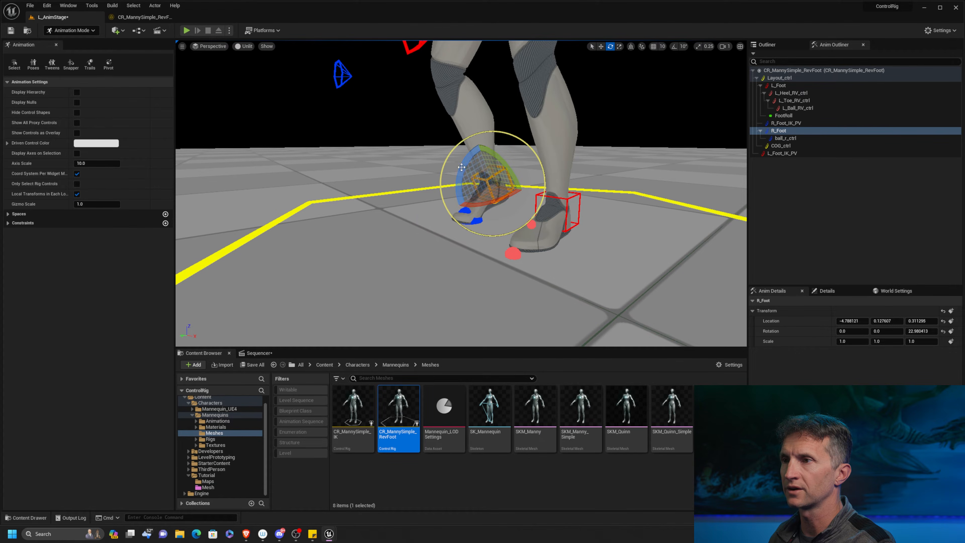
left_click_drag(461, 169, 545, 195)
key("w")
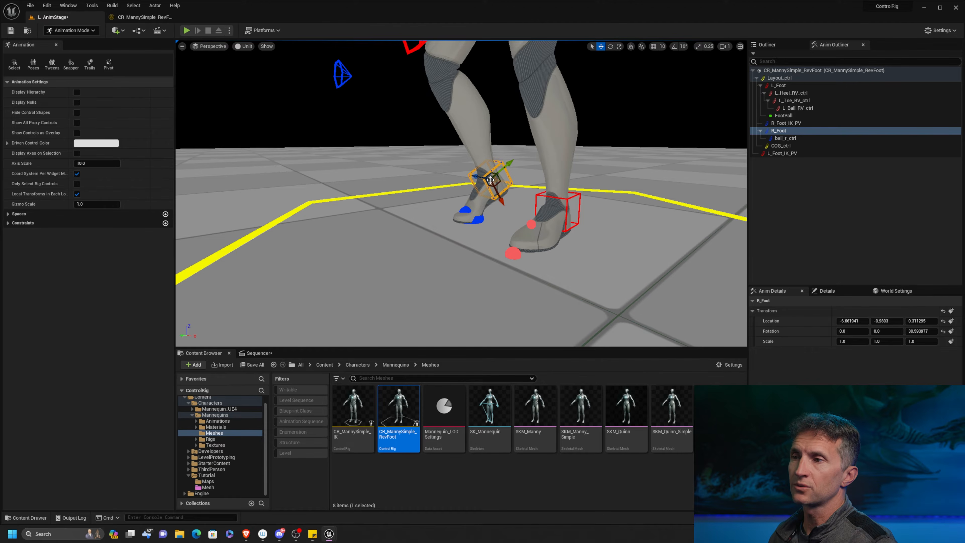
middle_click_drag(506, 201, 484, 187, "alt")
right_click_drag(485, 187, 506, 201, "alt")
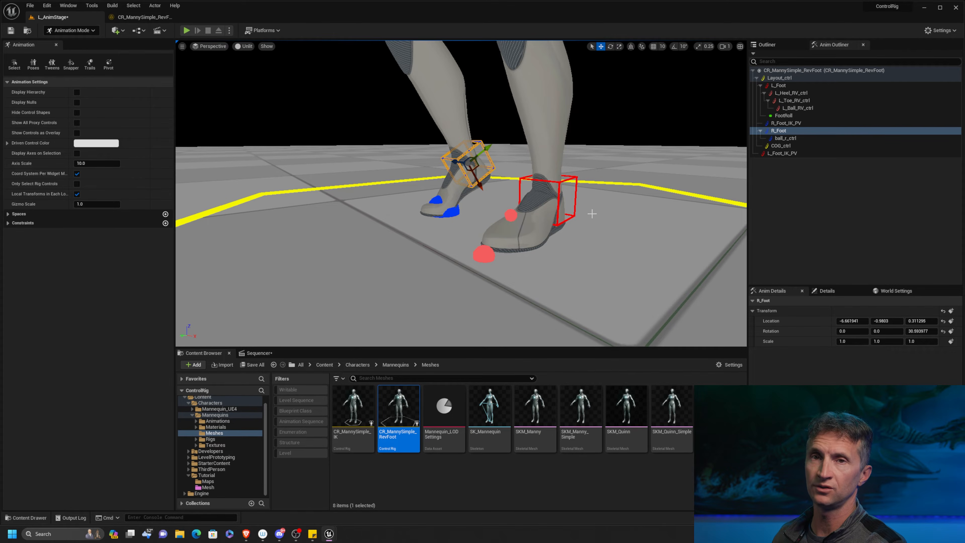
Rotate the left ball control L_Ball_RV_ctrl to about 33.5 degrees so the heel lifts off the ground.
left_click(511, 215)
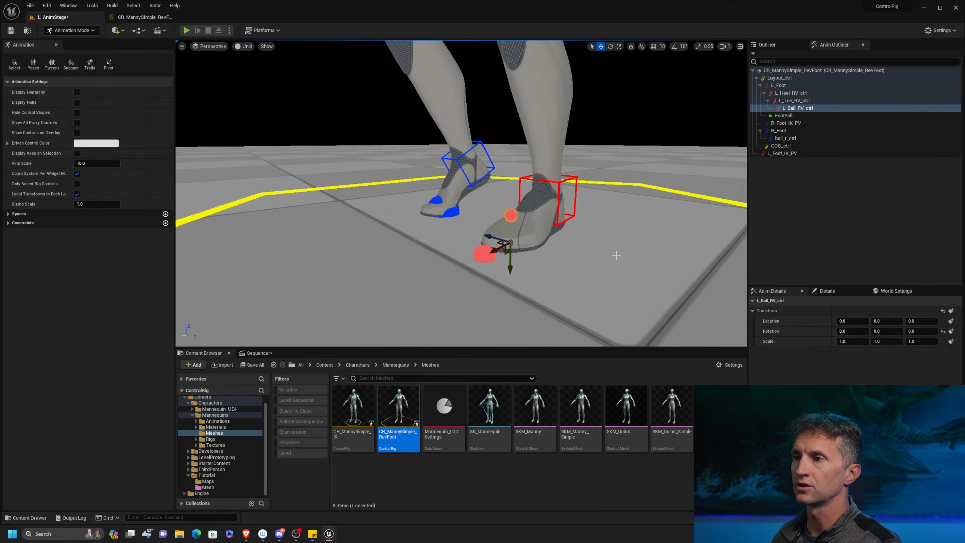
left_click_drag(613, 251, 555, 249, "alt")
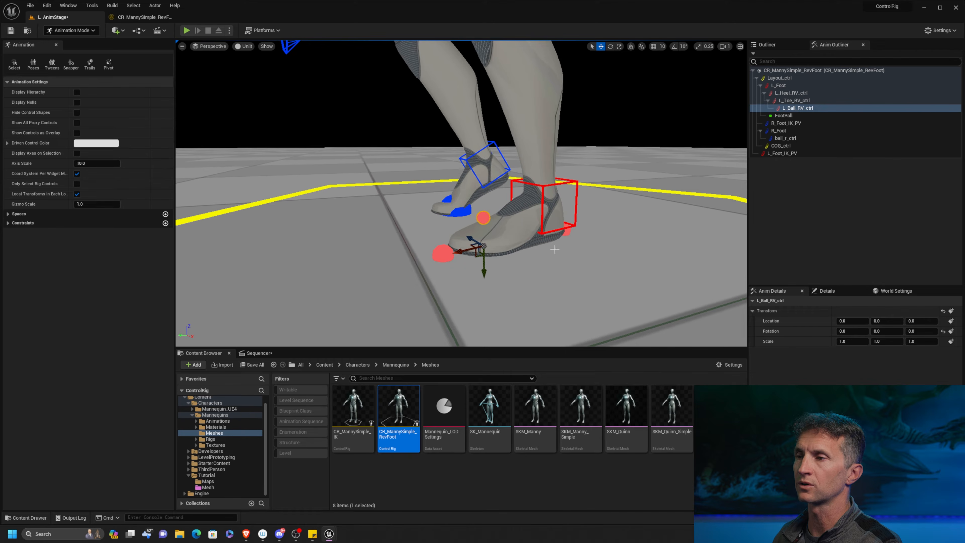
key("e")
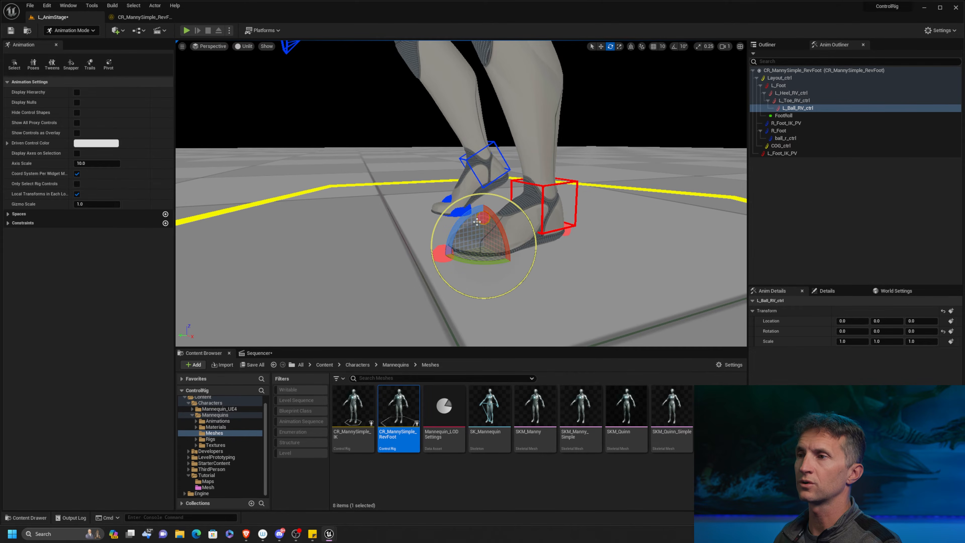
left_click_drag(469, 212, 452, 280)
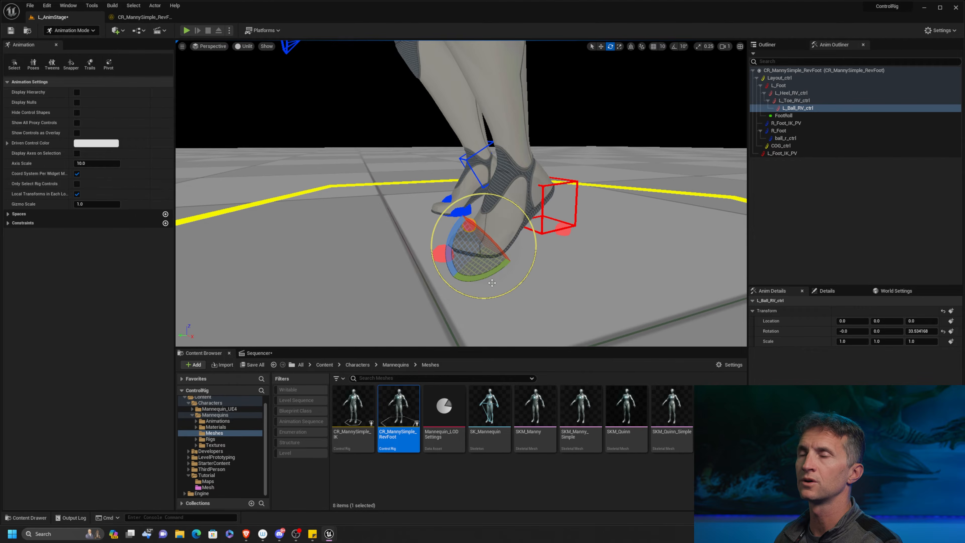
Rotate the left toe control L_Toe_RV_ctrl to about 4 degrees and return L_Ball_RV_ctrl to about 0 degrees.
left_click(436, 256)
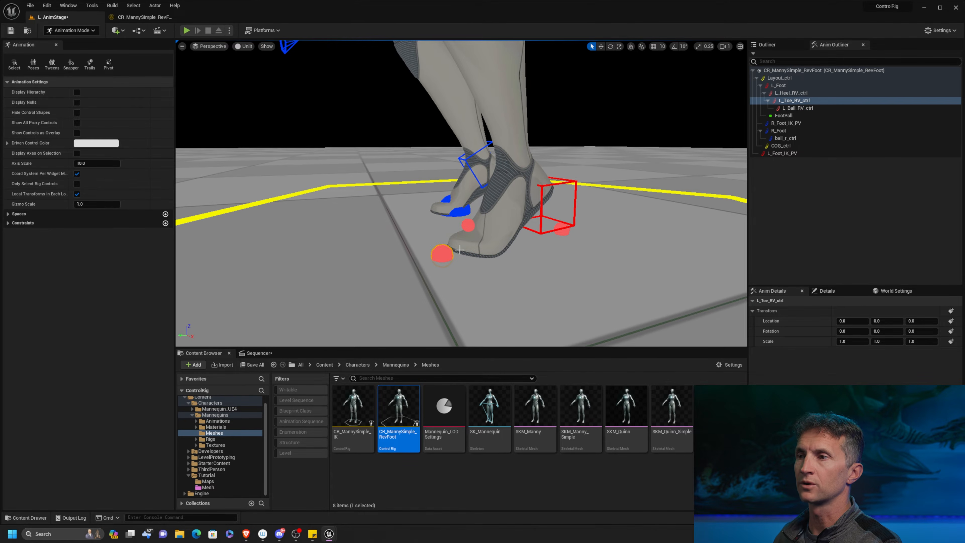
left_click_drag(438, 227, 397, 272)
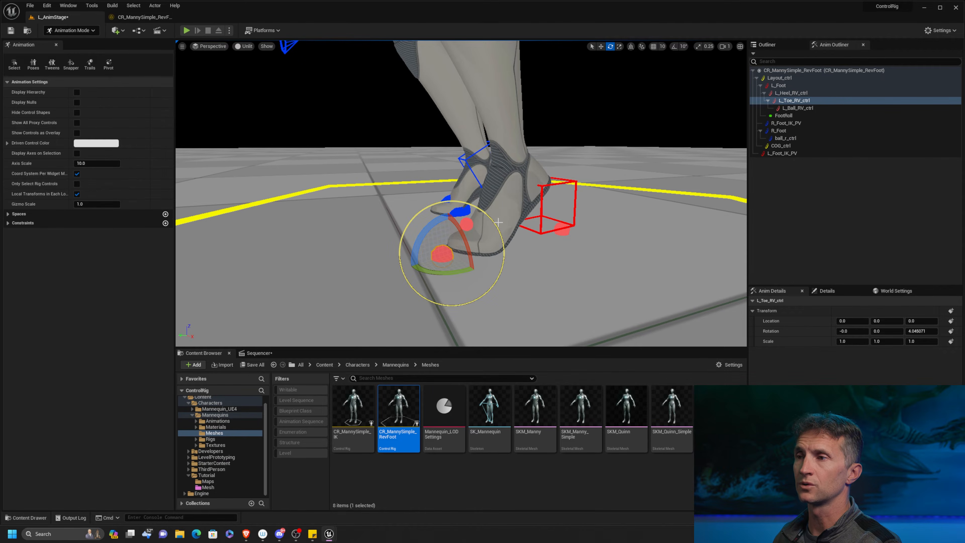
left_click(466, 224)
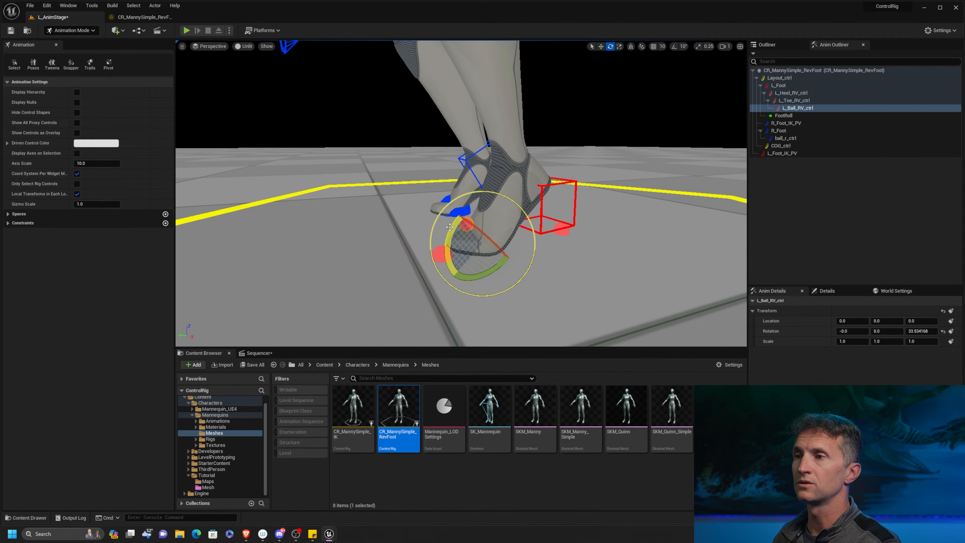
left_click_drag(450, 242, 465, 208)
right_click_drag(639, 170, 631, 171)
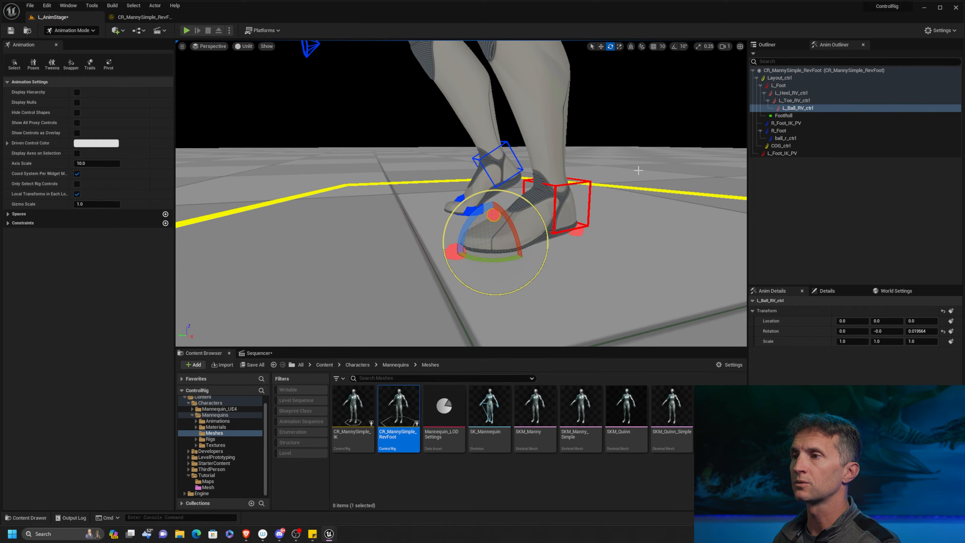
Rotate the left heel control L_Heel_RV_ctrl to about -13.5 degrees so the toes lift.
left_click(580, 234)
mouse_move(577, 213)
left_mouse_down()
mouse_move(574, 195)
mouse_move(593, 196)
mouse_move(570, 208)
mouse_move(589, 199)
left_mouse_up()
right_click_drag(602, 219, 567, 221, "alt")
Try sliding L_Heel_RV_ctrl forward away from the left foot's main control, and undo the move.
key("w")
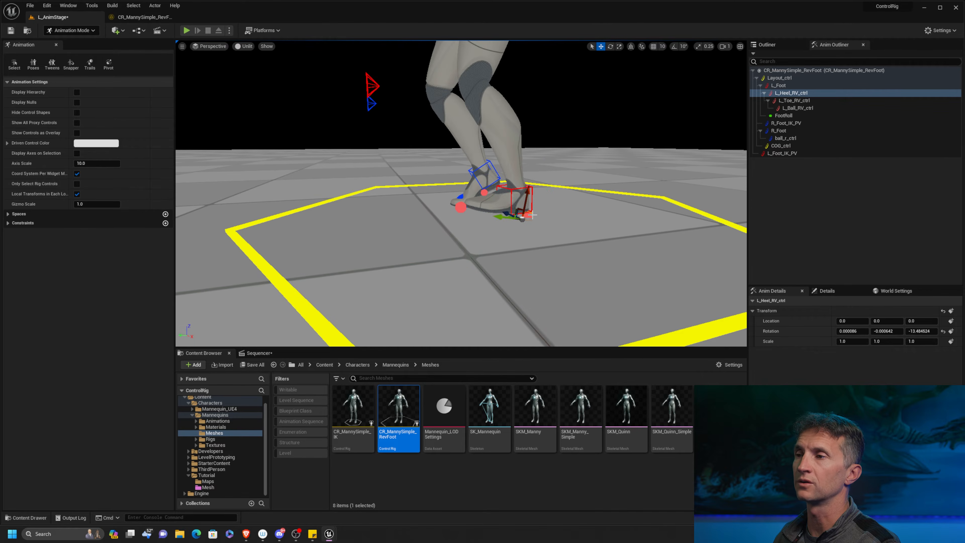
left_click_drag(601, 219, 560, 219, "alt")
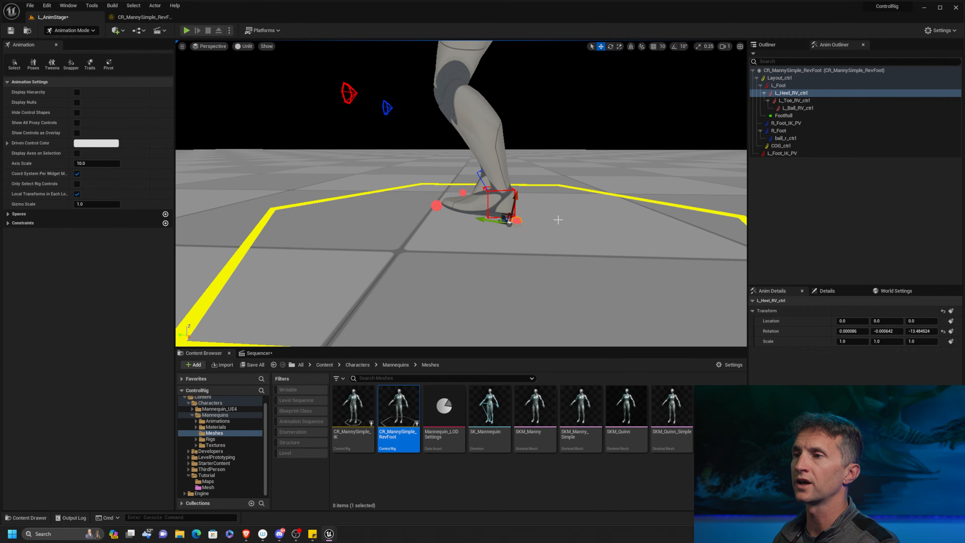
left_click_drag(490, 219, 403, 221)
key("e")
key("q")
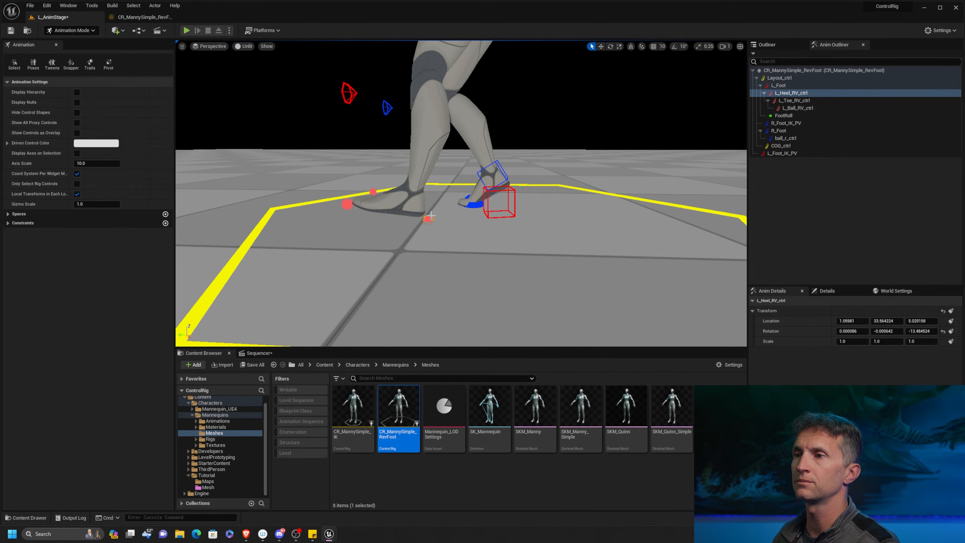
key("ctrl+z")
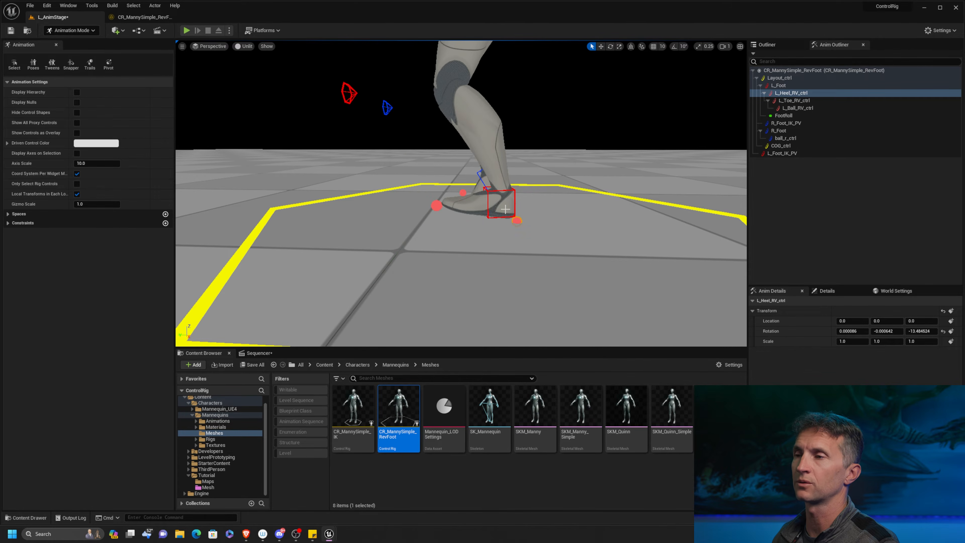
Select the L_Foot control together with FootRoll and move the left foot forward, ahead of the right foot.
left_click(515, 210)
key("w")
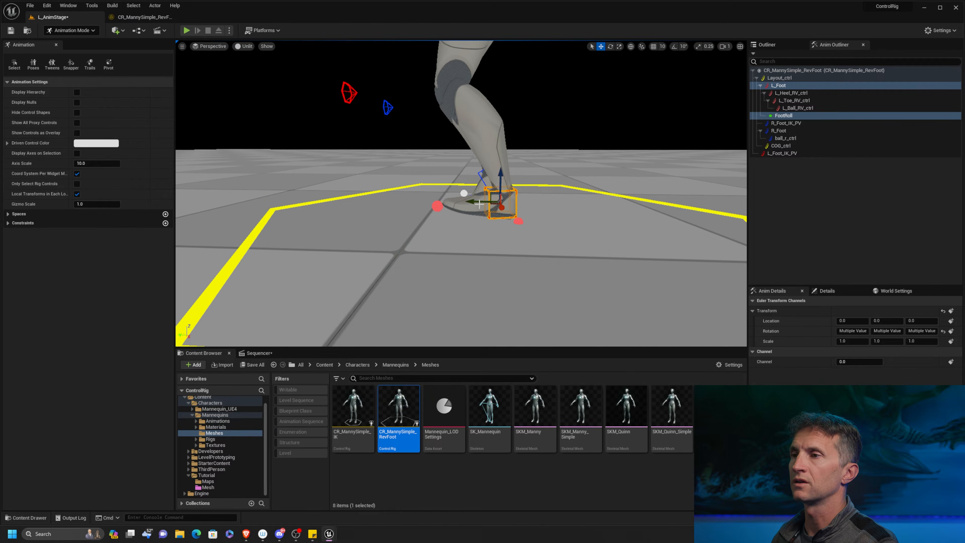
left_click_drag(479, 204, 364, 200)
left_click(414, 196)
key("e")
key("w")
left_click(409, 204)
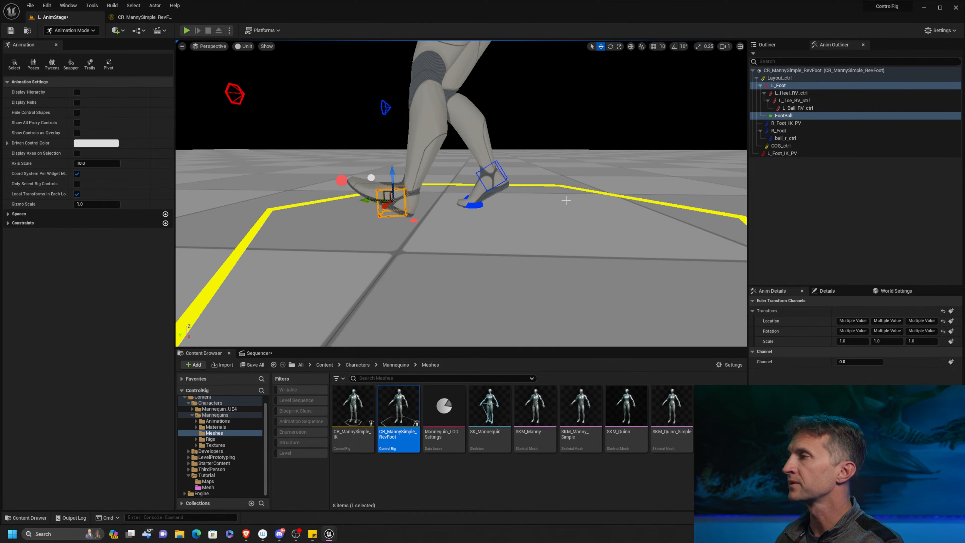
Open the CR_MannySimple_RevFoot rig and examine its node graph and the mannequin's lower legs in the preview.
left_click(143, 18)
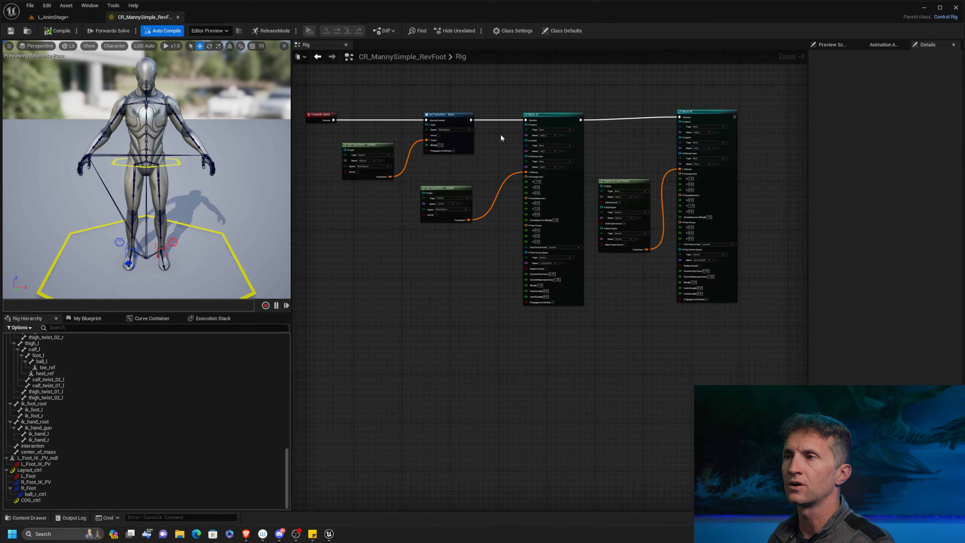
scroll(496, 107, "down", 5)
right_click_drag(673, 123, 532, 202)
left_click_drag(215, 250, 144, 233, "alt")
middle_click_drag(215, 250, 207, 208, "alt")
right_click_drag(182, 224, 236, 225, "alt")
middle_click_drag(183, 224, 127, 167, "alt")
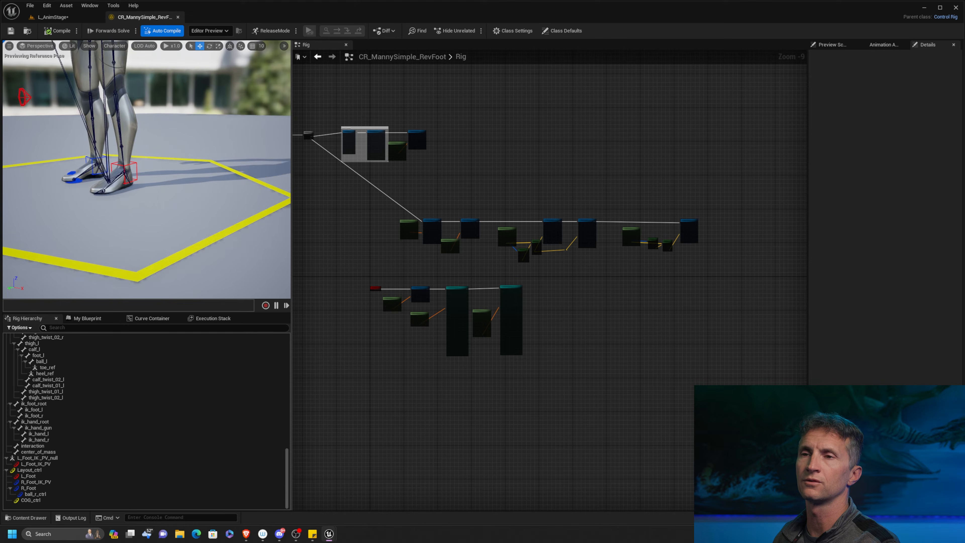
right_click_drag(152, 213, 190, 213, "alt")
middle_click_drag(152, 213, 158, 217, "alt")
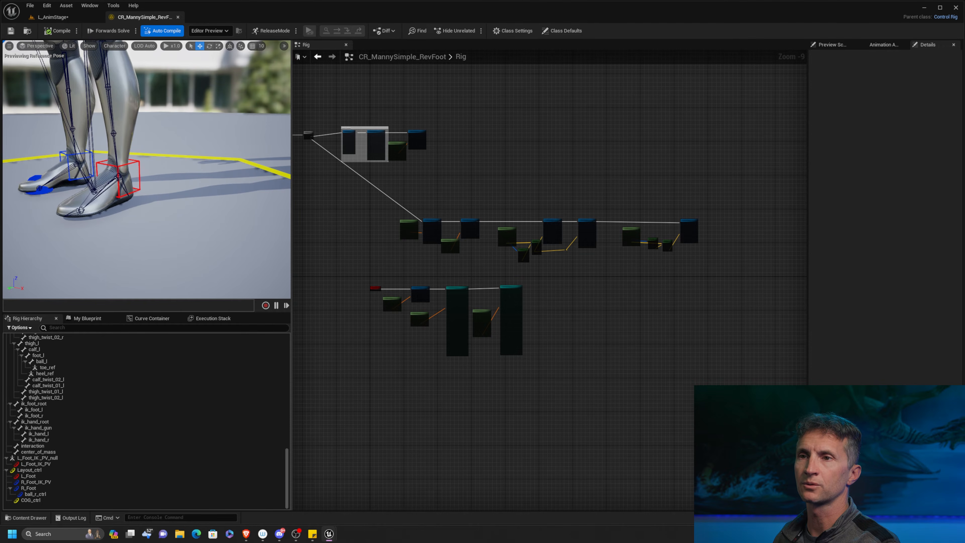
middle_click_drag(152, 171, 224, 209, "alt")
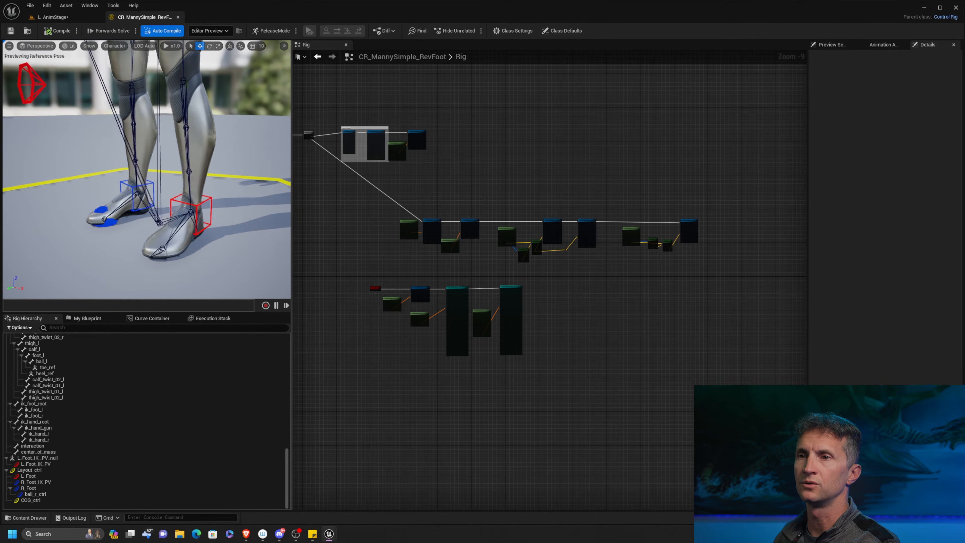
mouse_move(153, 190)
left_mouse_down("alt")
mouse_move(205, 194)
mouse_move(170, 190)
left_mouse_up("alt")
Switch to Autodesk Maya and hide the character mesh layer so only the skeleton is displayed.
key("alt+Tab")
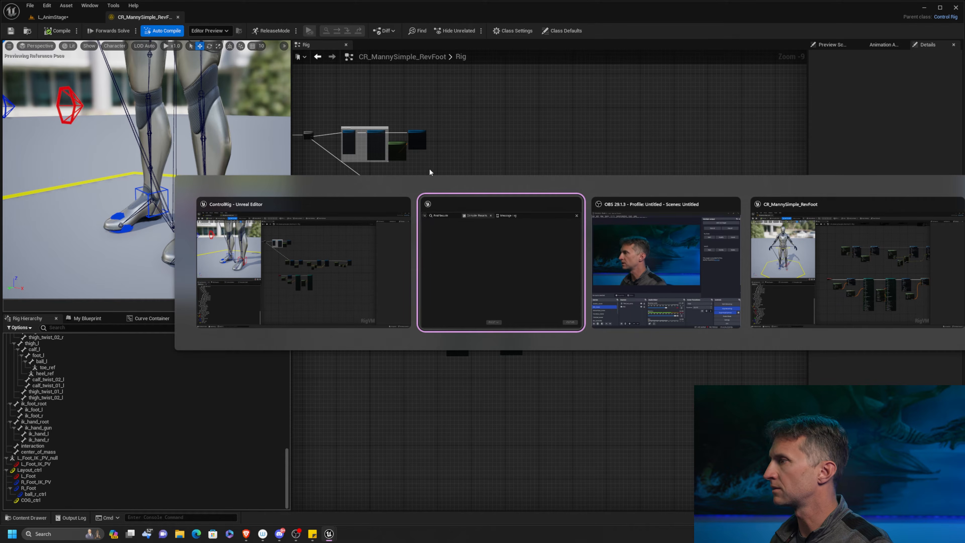
key("alt+shift+Tab")
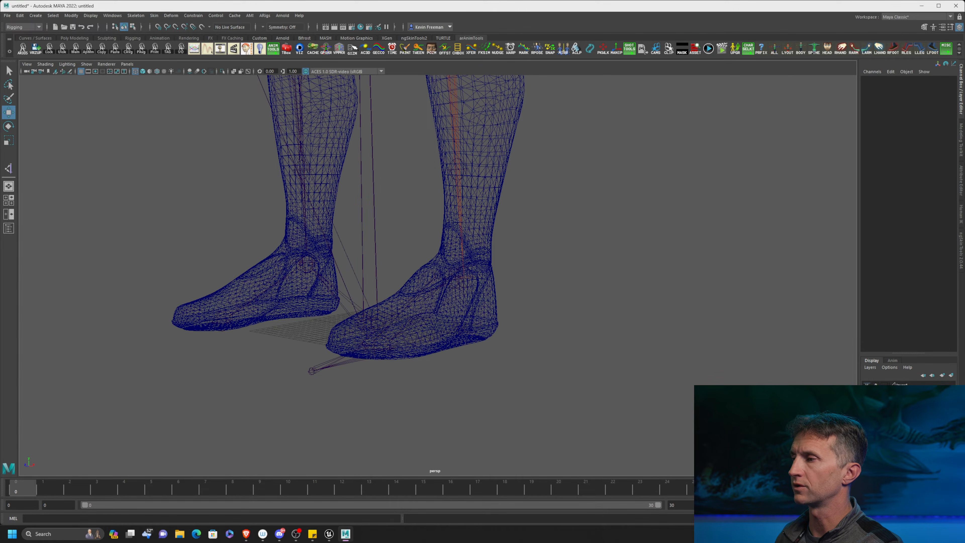
left_click(867, 385)
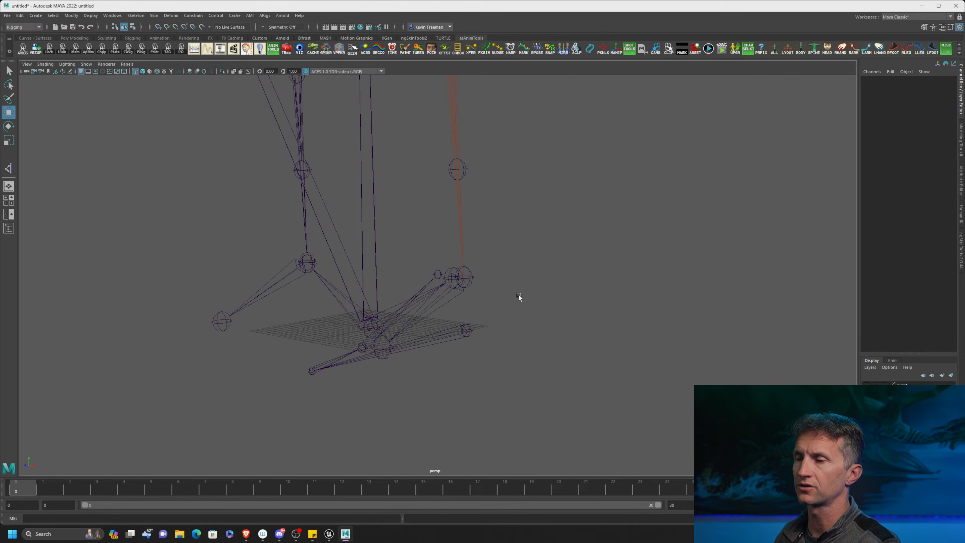
Move the left leg's ikHandle1 away from the reverse foot joints to about X 26, Y 10.4, Z -12.4.
left_click_drag(520, 298, 460, 305, "alt")
left_click_drag(459, 301, 568, 178, "alt")
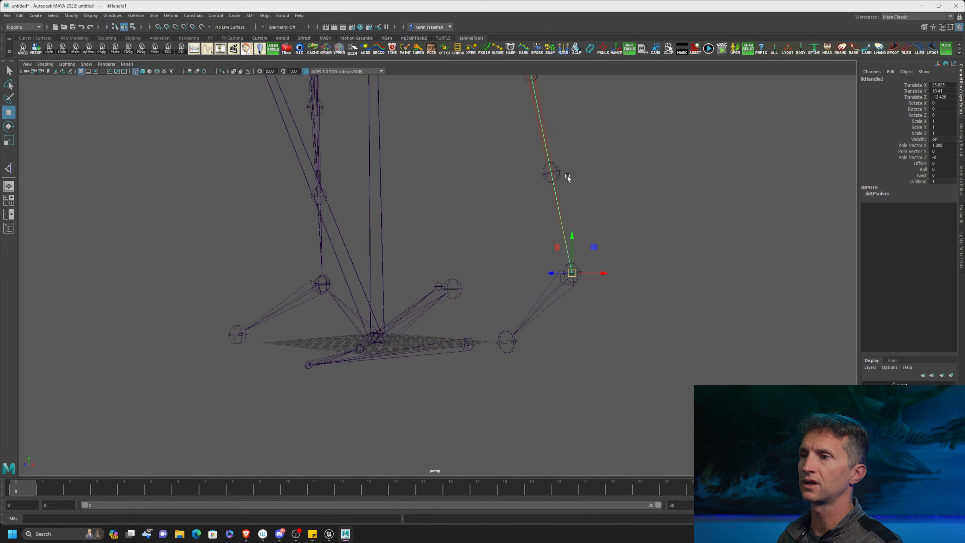
Undo the ikHandle1 move, try raising the left leg with the handle, and undo that move too.
key("ctrl+z")
left_click_drag(561, 266, 564, 296, "alt")
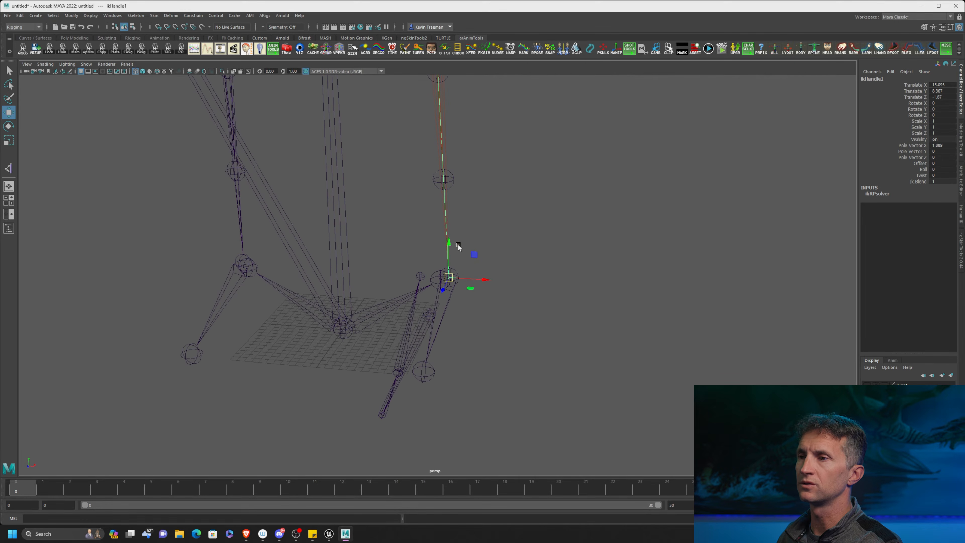
middle_click_drag(447, 237, 463, 180)
key("ctrl+z")
key("ctrl+z")
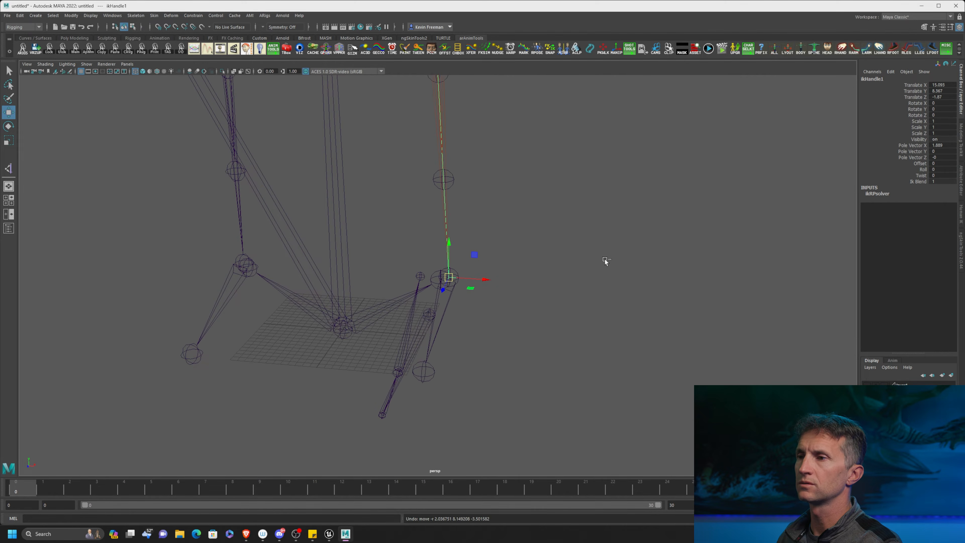
Move the reverse foot chain's root, joint1, sideways away from the left foot to about X 24.2, Z -7.7.
left_click_drag(606, 262, 571, 302, "alt")
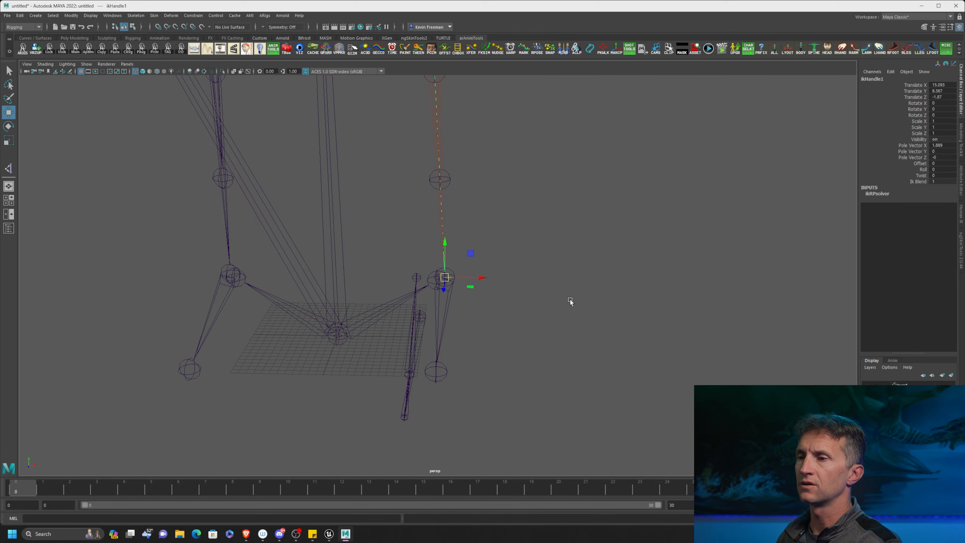
left_click(423, 325)
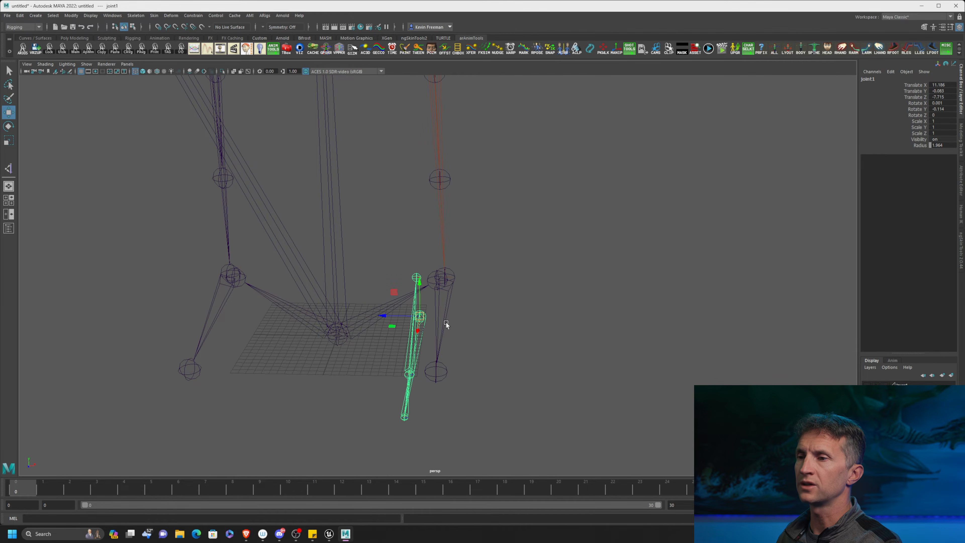
left_click_drag(388, 311, 474, 310)
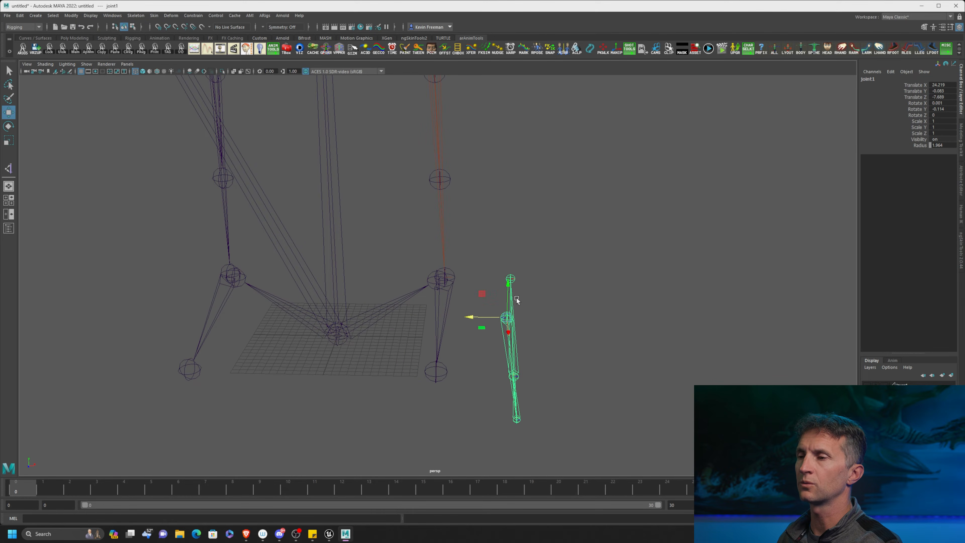
Examine the separated reverse foot chain next to the left foot joints from several angles.
key("f")
left_click_drag(600, 319, 519, 319, "alt")
middle_click_drag(552, 249, 566, 309, "alt")
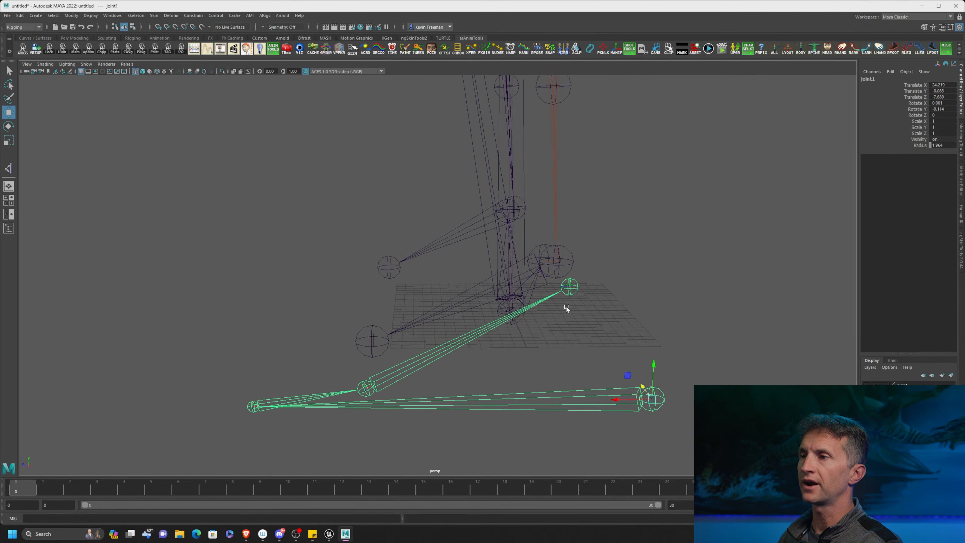
right_click_drag(566, 308, 350, 219, "alt")
middle_click_drag(537, 217, 564, 403, "alt")
right_click_drag(564, 403, 498, 337, "alt")
left_click_drag(514, 367, 442, 420)
left_click(519, 399)
left_click_drag(564, 269, 492, 208, "alt")
Examine the left leg hierarchy from thigh_l down to the foot, and clear the selection.
left_click(444, 177)
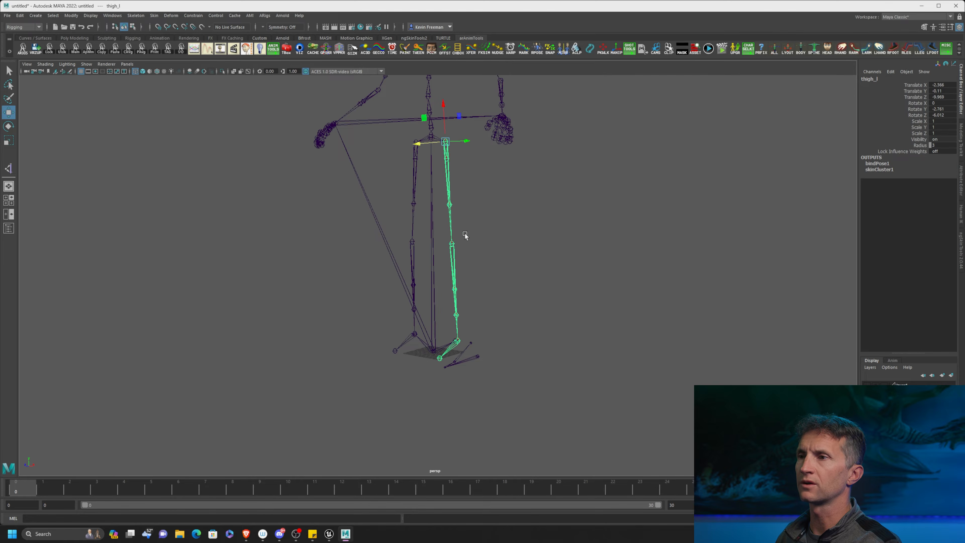
left_click(456, 270)
left_click(477, 352)
middle_click_drag(525, 320, 554, 255, "alt")
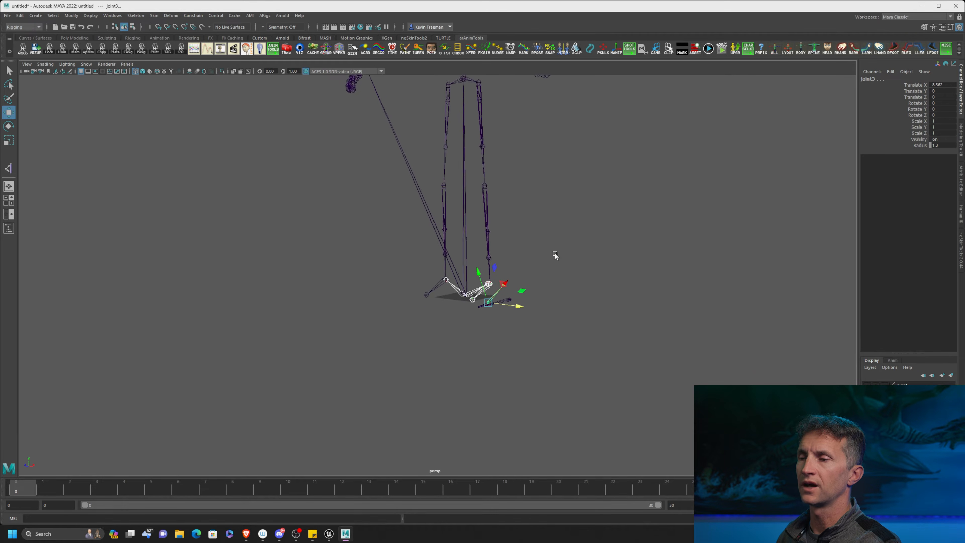
right_click_drag(554, 255, 668, 310, "alt")
left_click_drag(668, 310, 609, 245, "alt")
left_click(609, 246)
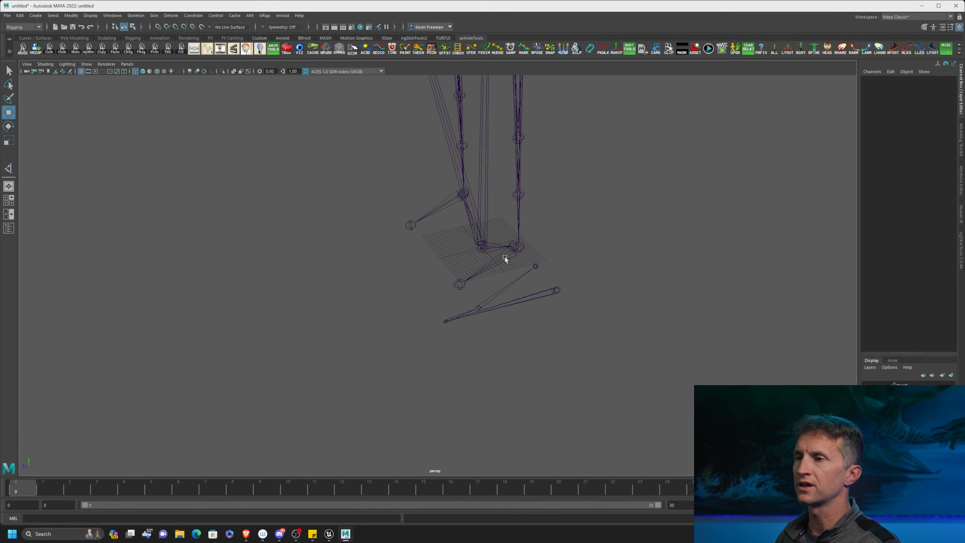
Select foot_l and ball_l in turn and compare these joints with the reverse foot chain.
left_click(506, 258)
key("f")
left_click_drag(574, 274, 613, 222, "alt")
left_click_drag(351, 308, 304, 327, "alt")
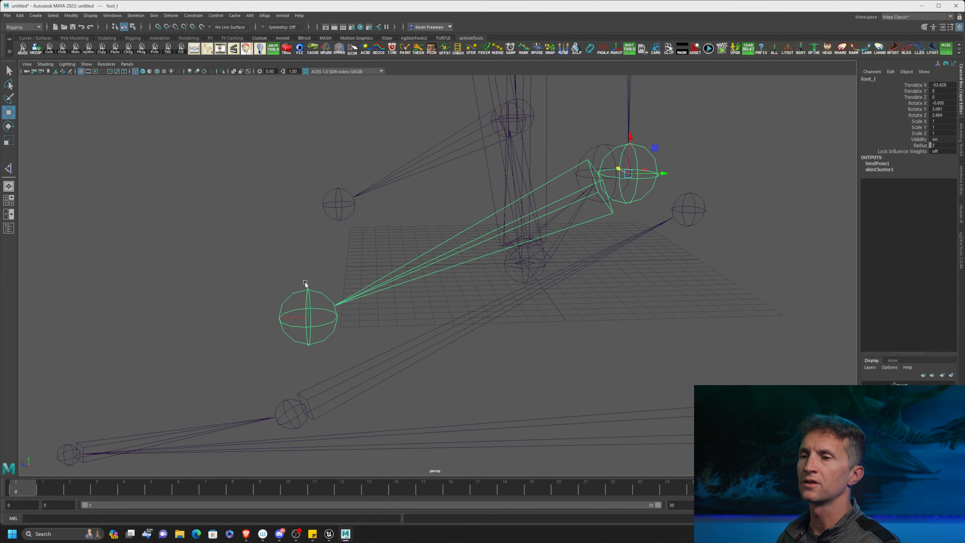
left_click(308, 288)
right_click_drag(376, 314, 307, 285, "alt")
left_click_drag(248, 357, 241, 321, "alt")
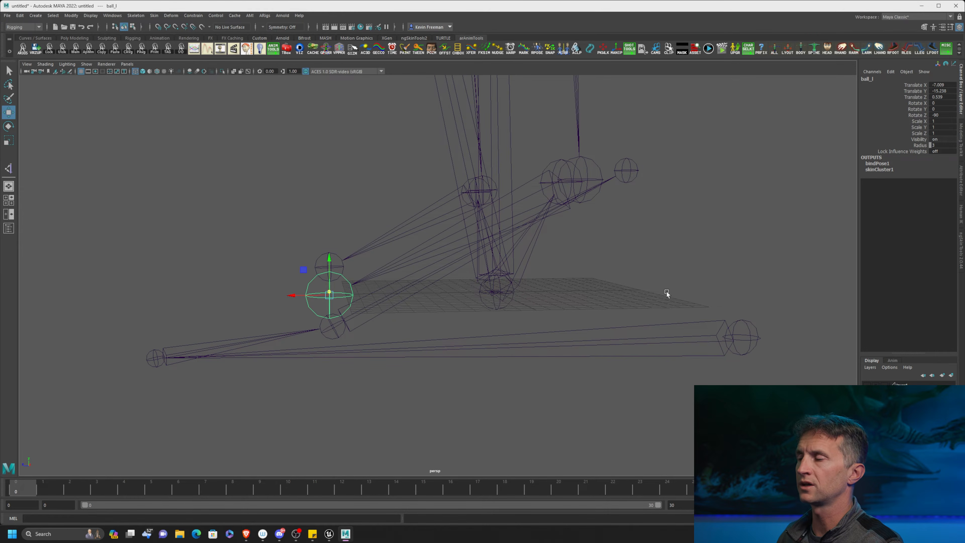
left_click_drag(624, 300, 458, 285, "alt")
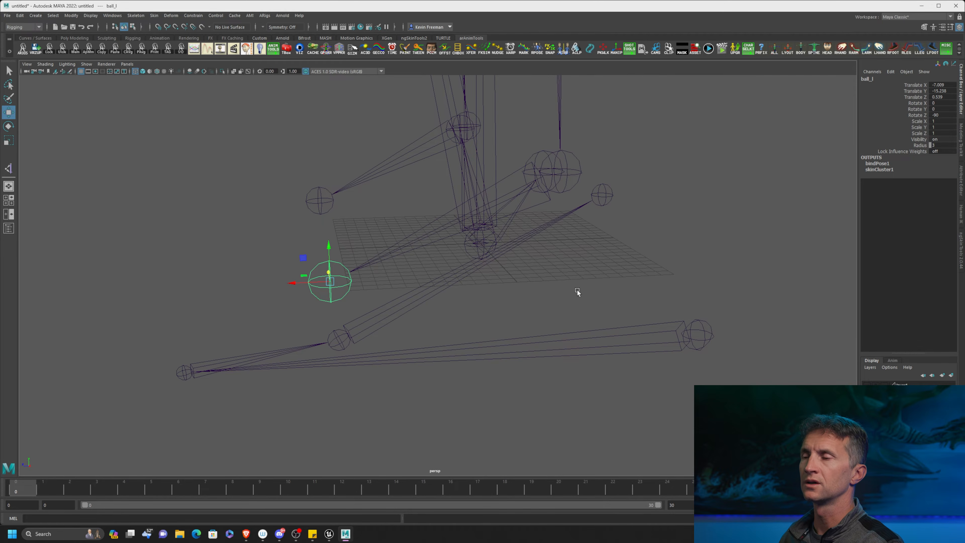
scroll(577, 293, "down", 5)
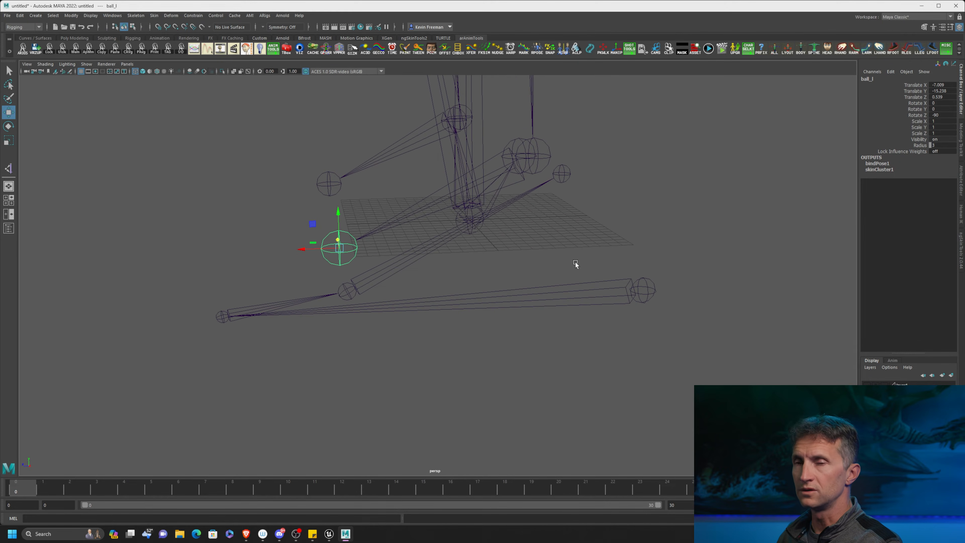
left_click_drag(589, 277, 552, 230, "alt")
Try rotating foot_l and ball_l to show how the regular foot joints pivot, and undo the rotations.
left_click(534, 212)
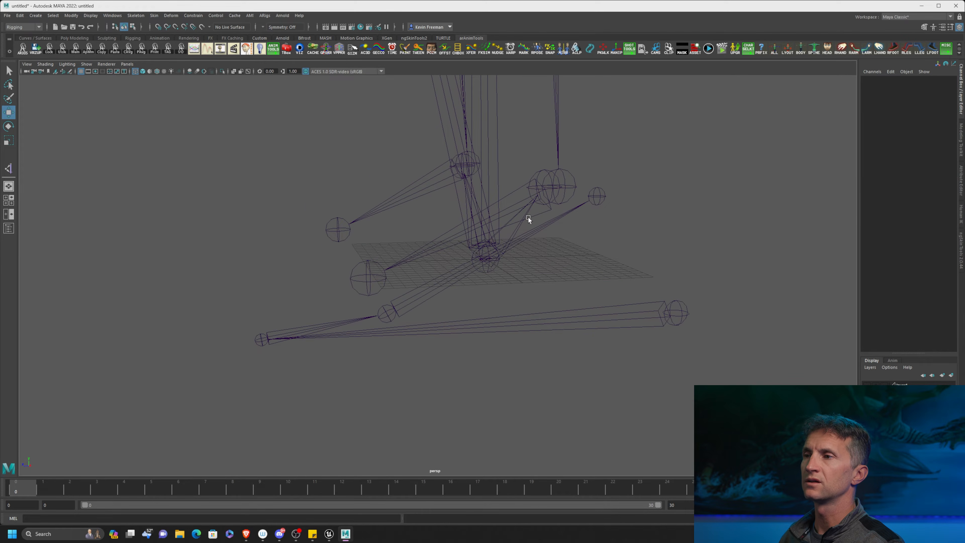
left_click(530, 215)
key("e")
mouse_move(523, 173)
left_mouse_down()
mouse_move(523, 183)
mouse_move(540, 170)
left_mouse_up()
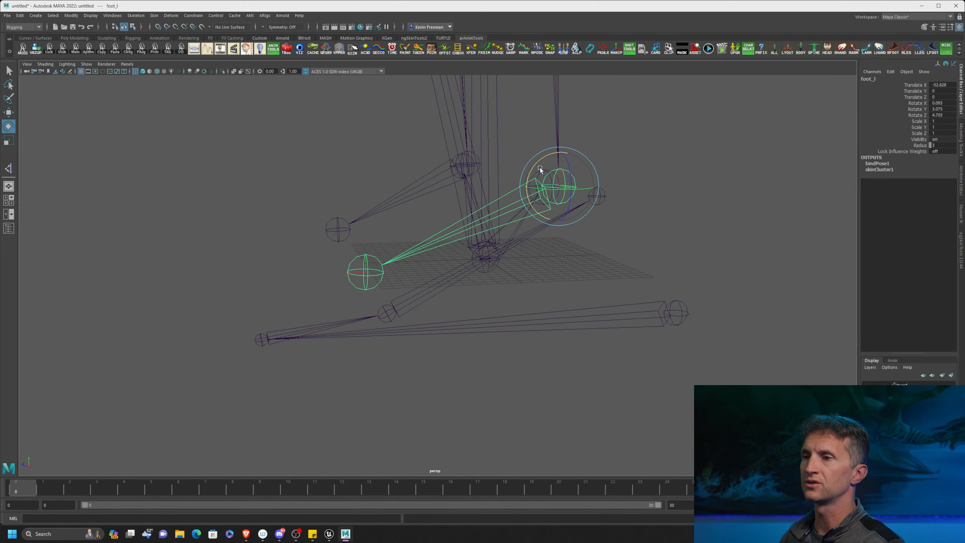
left_click(366, 262)
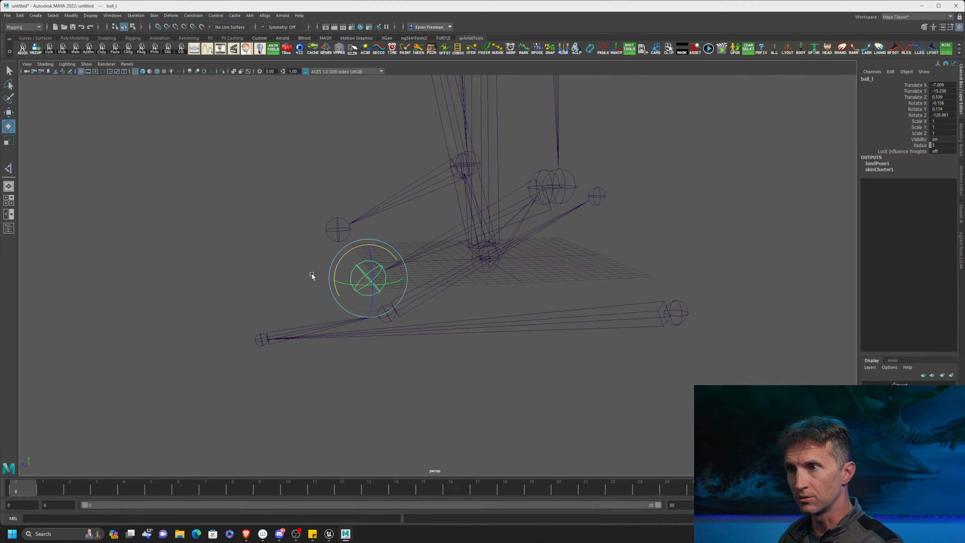
key("ctrl+z")
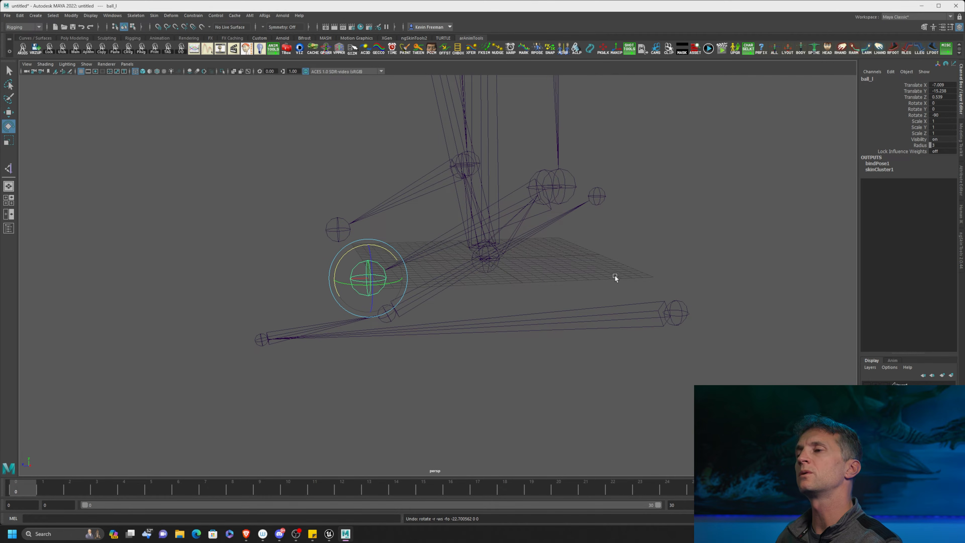
Select joint1, the toe joint, joint3 and joint4 in turn to examine the order of the reverse foot chain.
left_click_drag(593, 281, 584, 271, "alt")
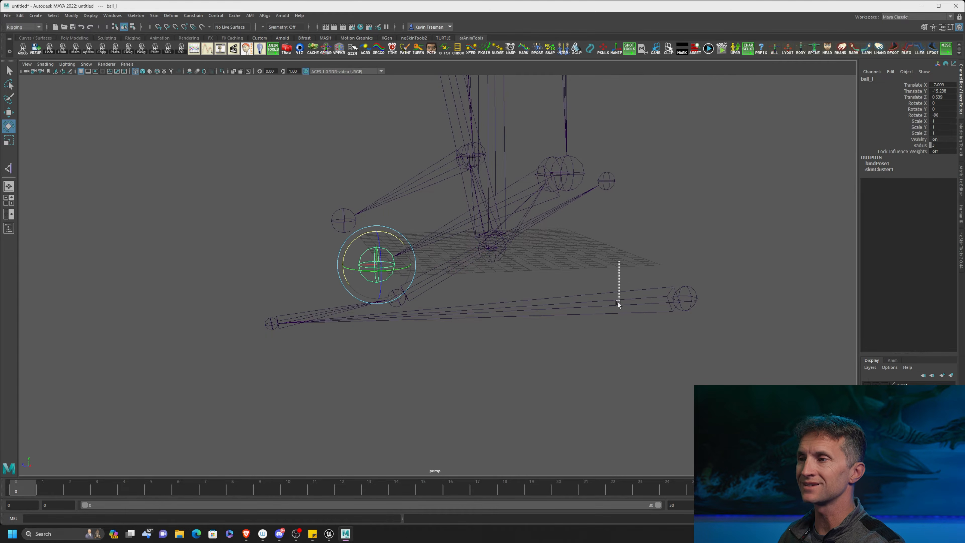
left_click(667, 315)
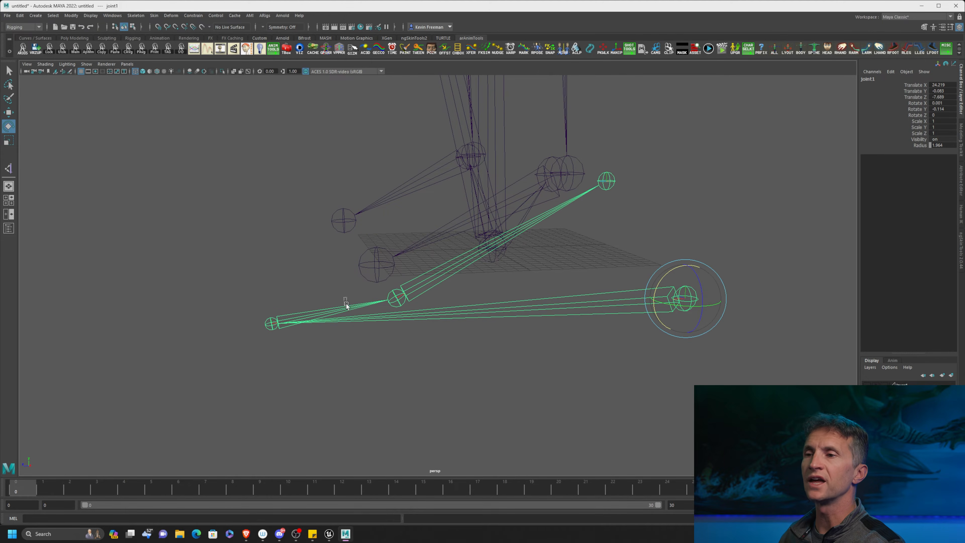
left_click(348, 310)
left_click(476, 260)
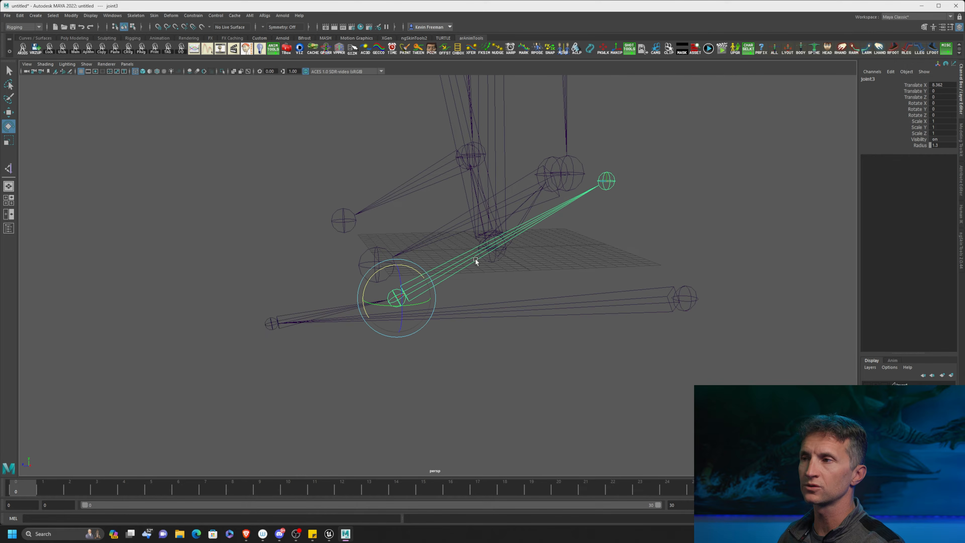
left_click(607, 181)
mouse_move(629, 253)
left_mouse_down("alt")
mouse_move(610, 254)
mouse_move(625, 253)
left_mouse_up("alt")
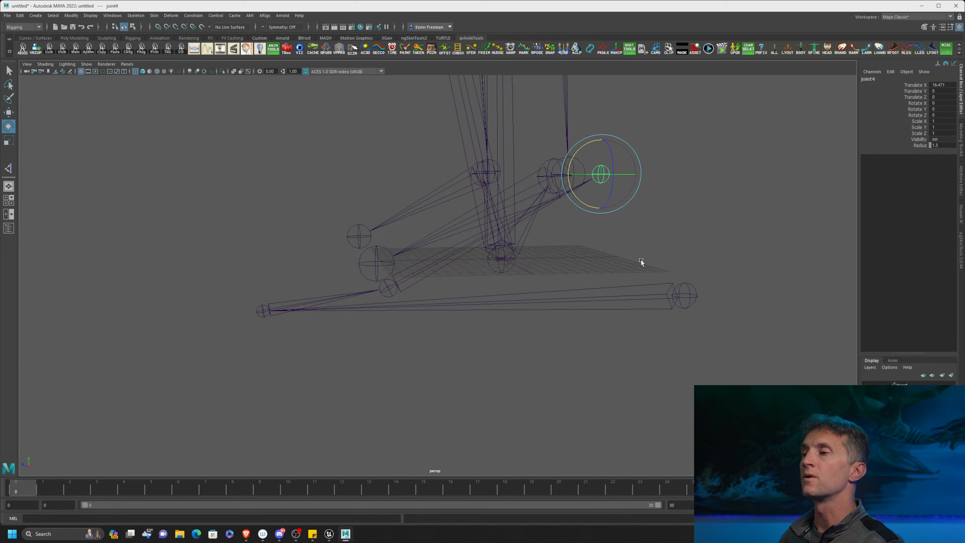
Try rotating joint3 at the ball of the reverse foot chain, and undo the rotation.
mouse_move(629, 255)
left_mouse_down()
mouse_move(629, 320)
mouse_move(661, 303)
left_mouse_up()
key("w")
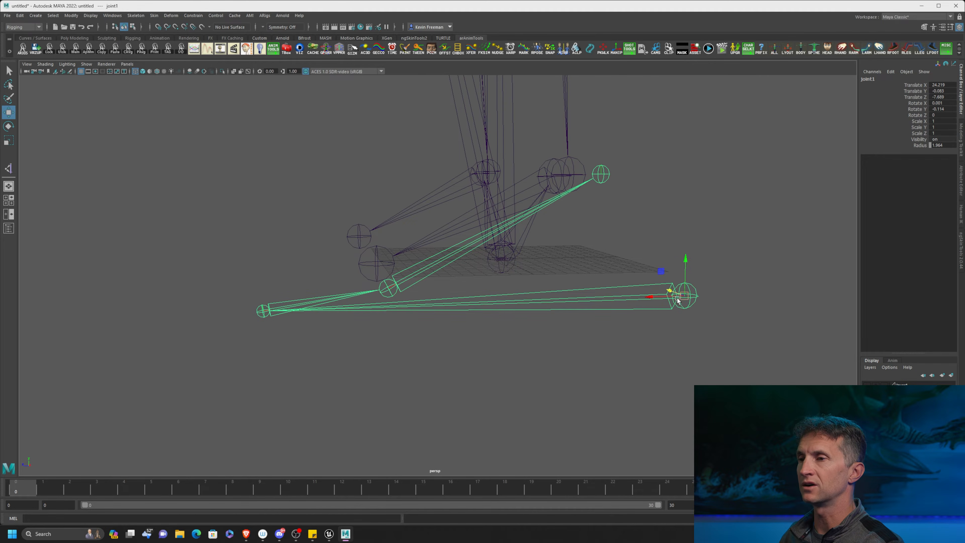
left_click(389, 291)
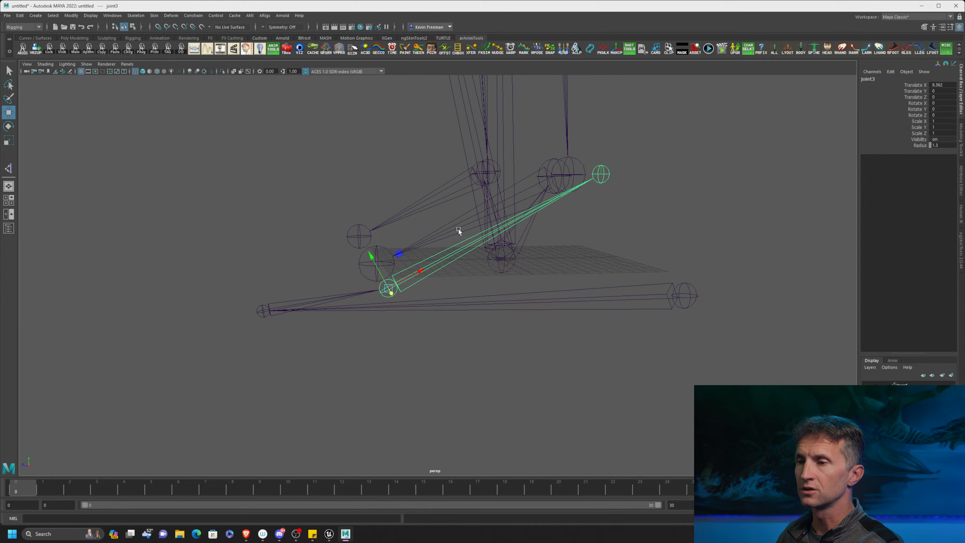
key("e")
mouse_move(367, 257)
left_mouse_down()
mouse_move(334, 269)
mouse_move(358, 262)
left_mouse_up()
key("ctrl+z")
key("ctrl+z")
key("ctrl+z")
key("ctrl+z")
key("ctrl+z")
Select ball_l together with joint3 and compare the positions of the two ball joints.
middle_click_drag(384, 290, 398, 299, "alt")
key("q")
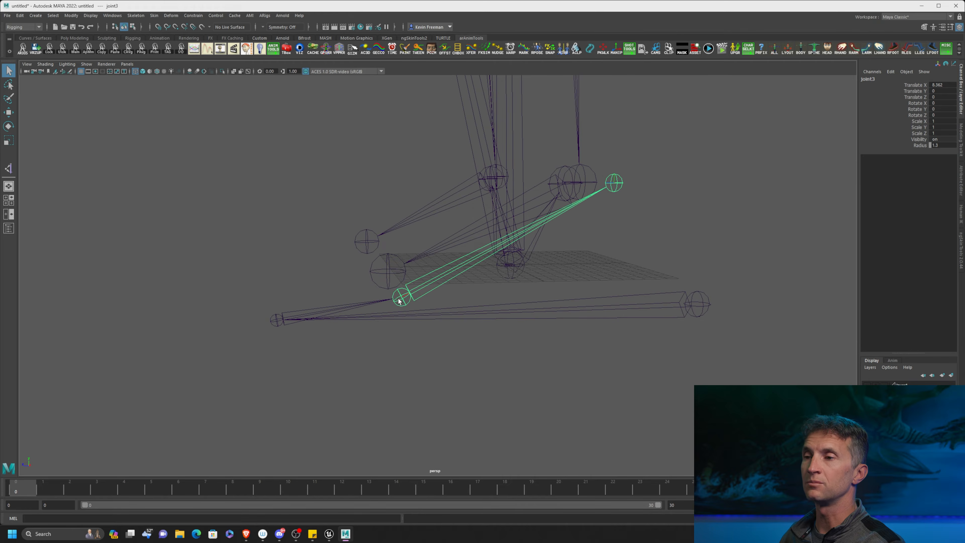
left_click(385, 268)
left_click(399, 299)
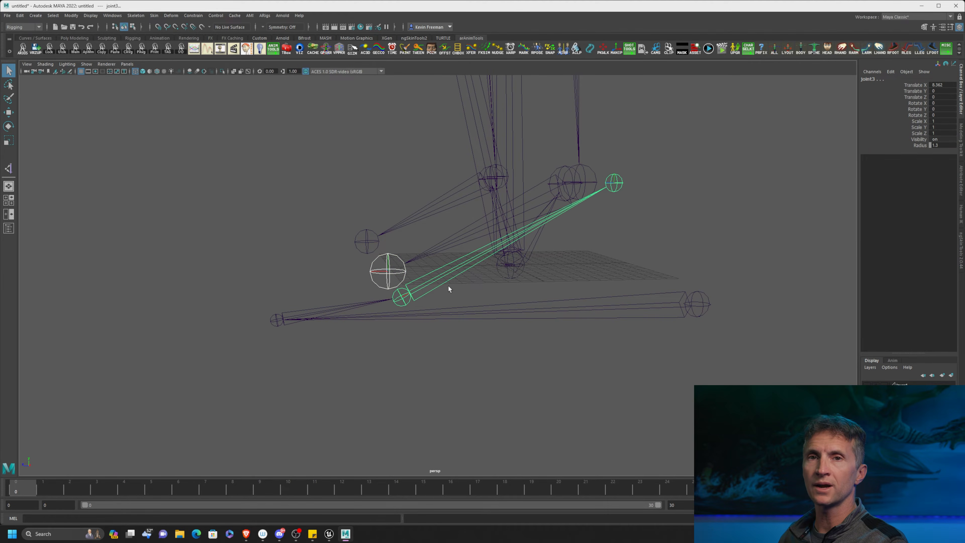
middle_click_drag(606, 282, 582, 284, "alt")
right_click_drag(582, 284, 537, 285, "alt")
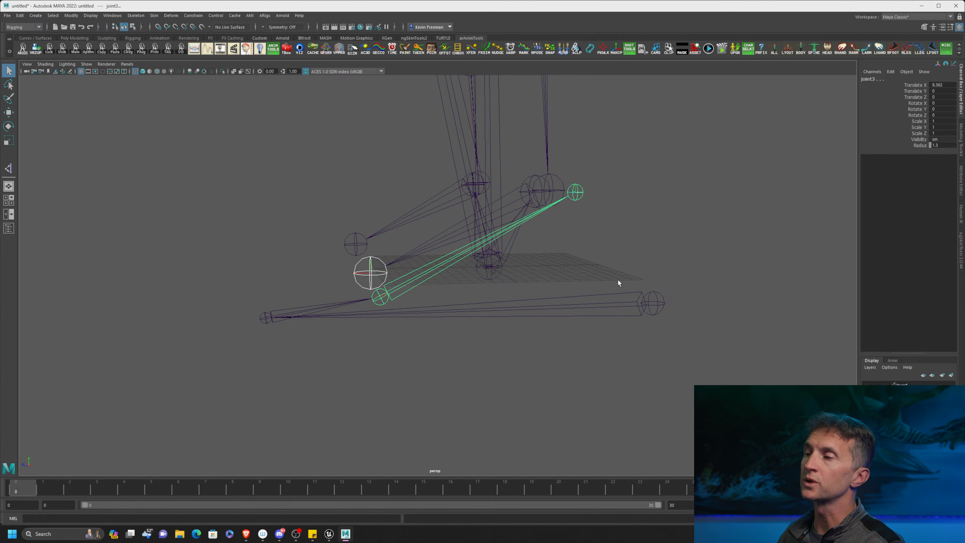
Review the reverse foot chain from joint1 and from joint2, and clear the selection.
left_click(641, 299)
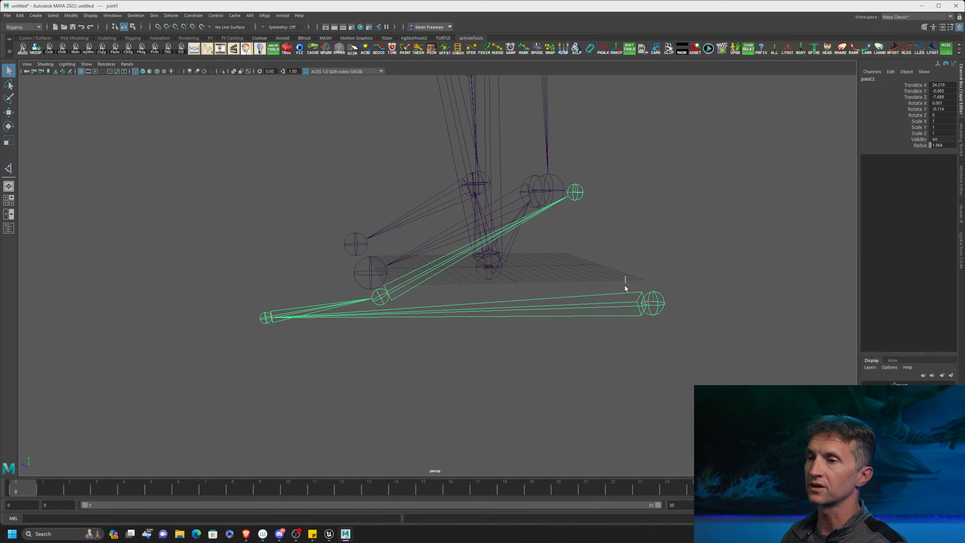
left_click(386, 307)
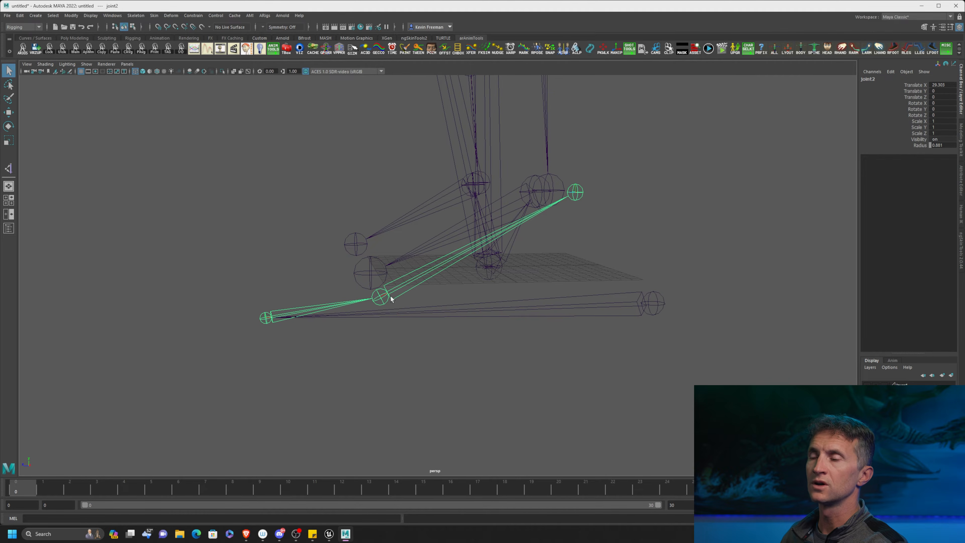
left_click(558, 209)
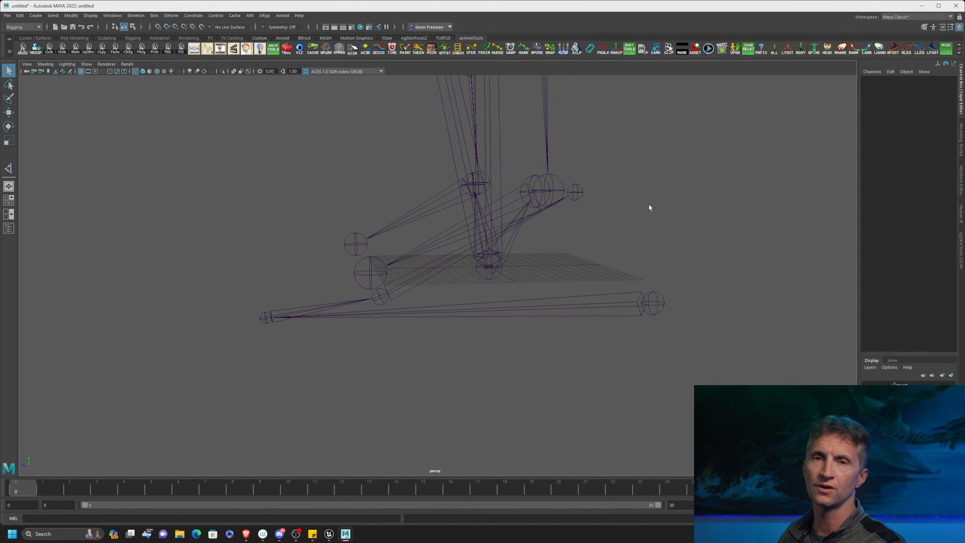
Close Maya and add a new control under L_Foot in the Unreal Control Rig hierarchy.
left_click(956, 6)
left_click(960, 268)
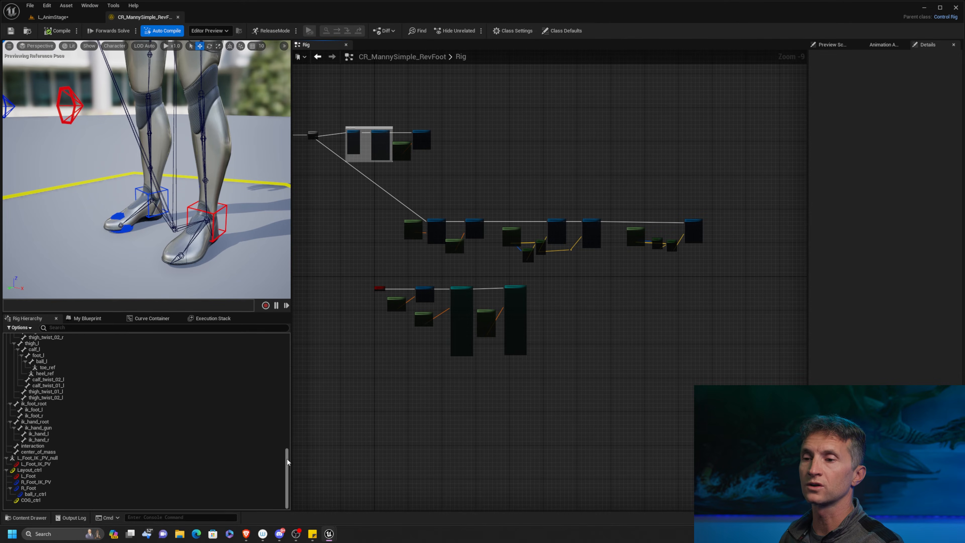
left_click(55, 476)
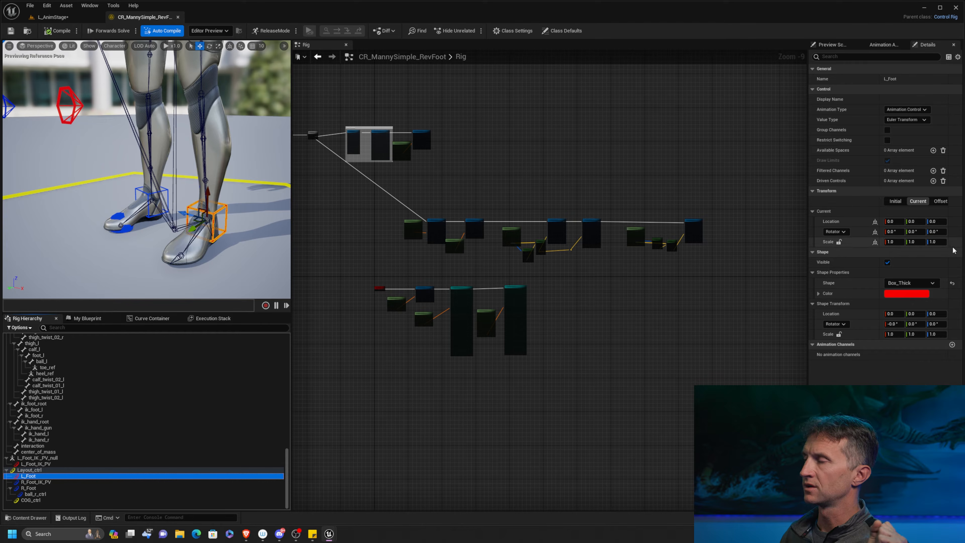
right_click(35, 476)
mouse_move(100, 273)
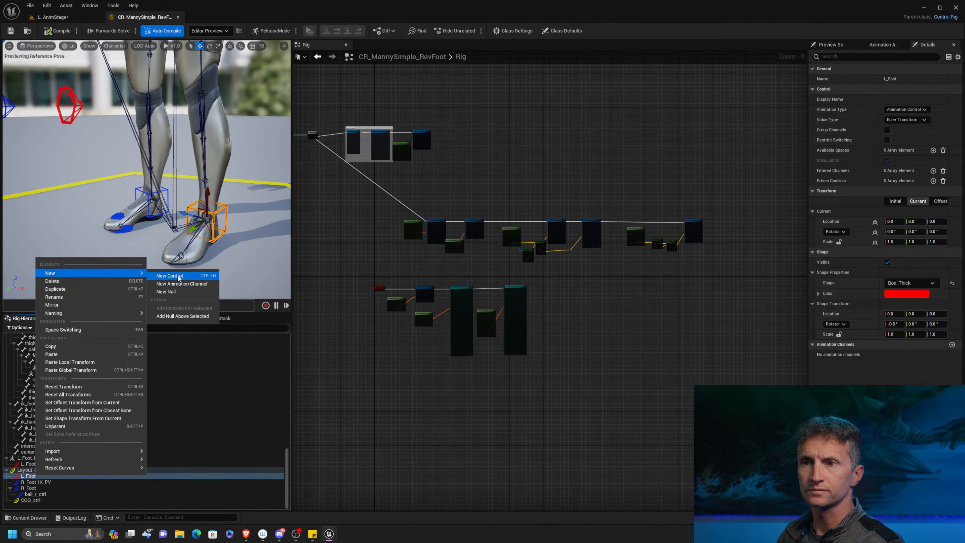
left_click(170, 276)
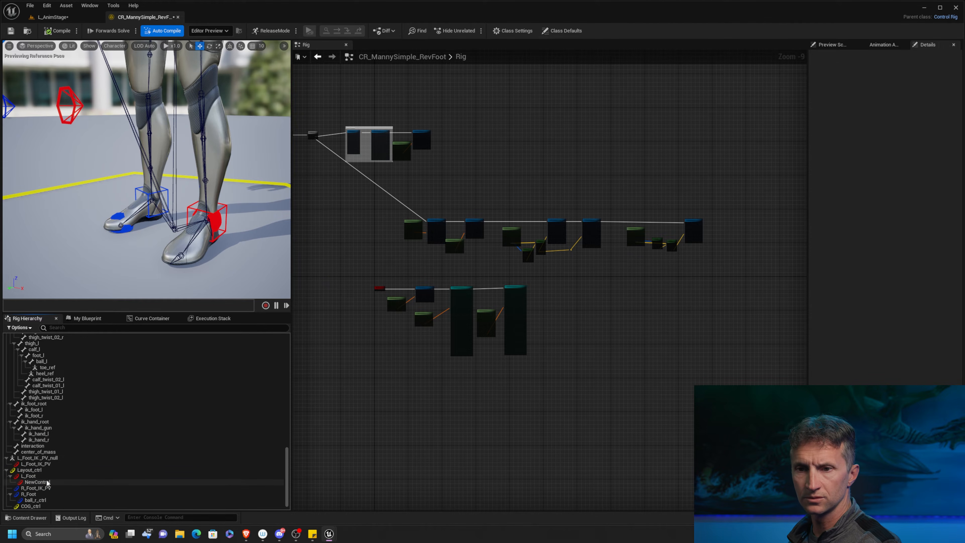
Name the new control under L_Foot L_Heel_RV_ctrl.
type("L")
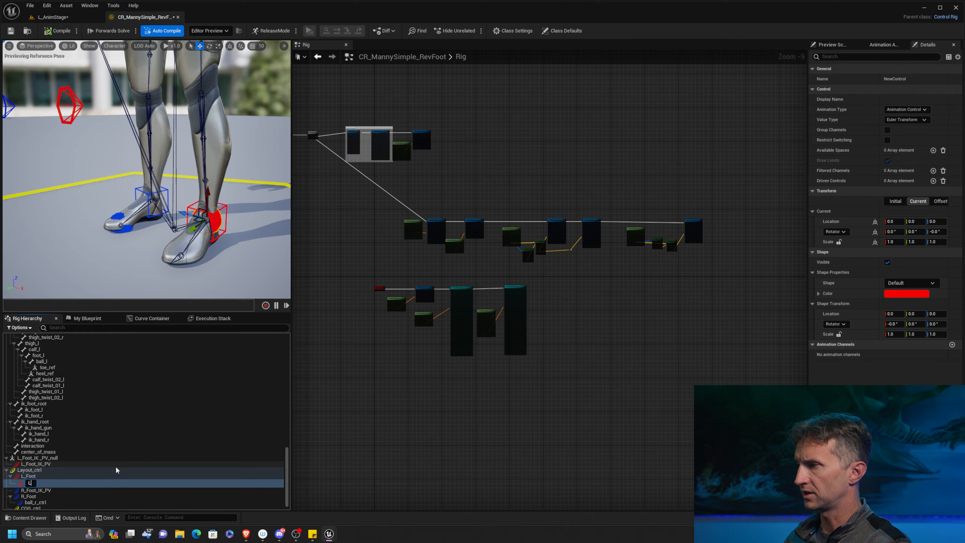
type("_Heel")
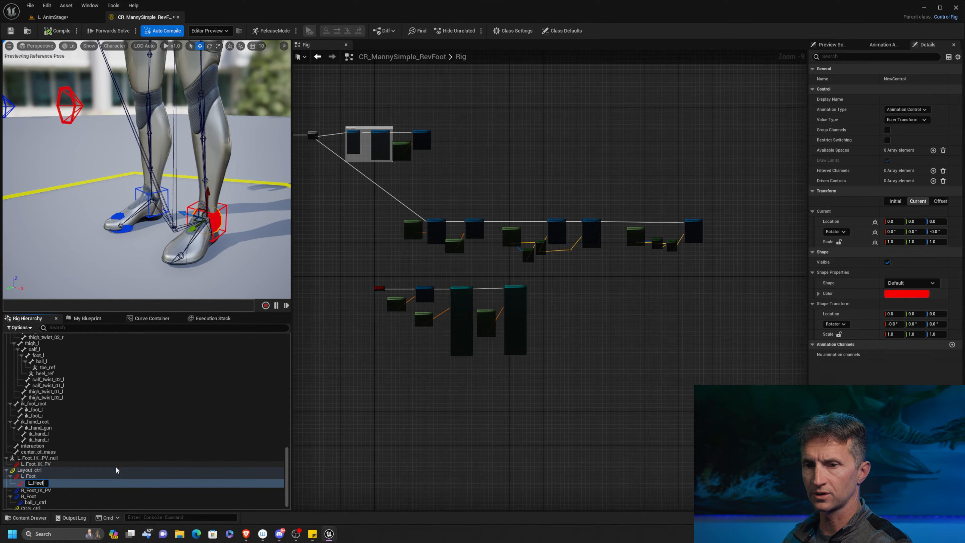
type("_R")
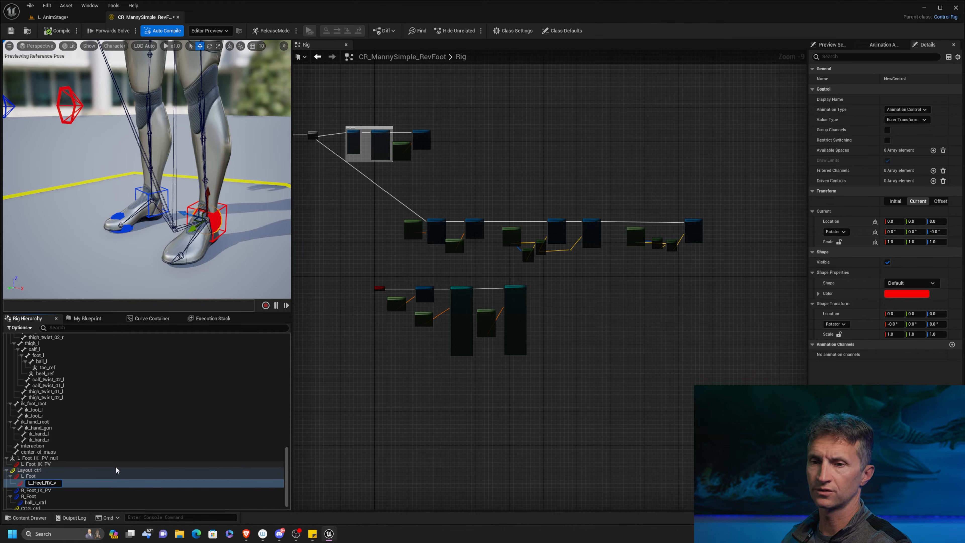
type("V_ctrl")
key("Return")
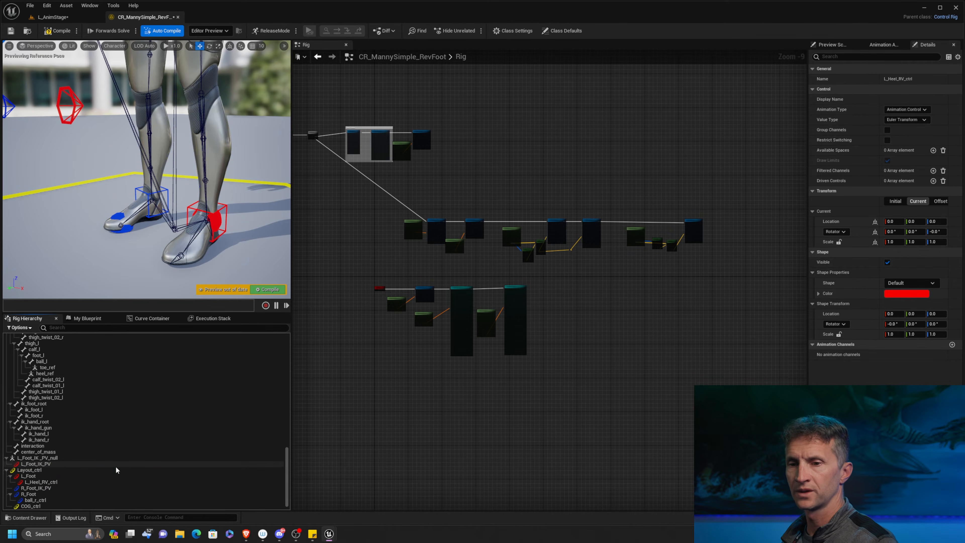
Set the editor's application scale to 1.1 in the Widget Reflector and close it.
key("ctrl+shift+w")
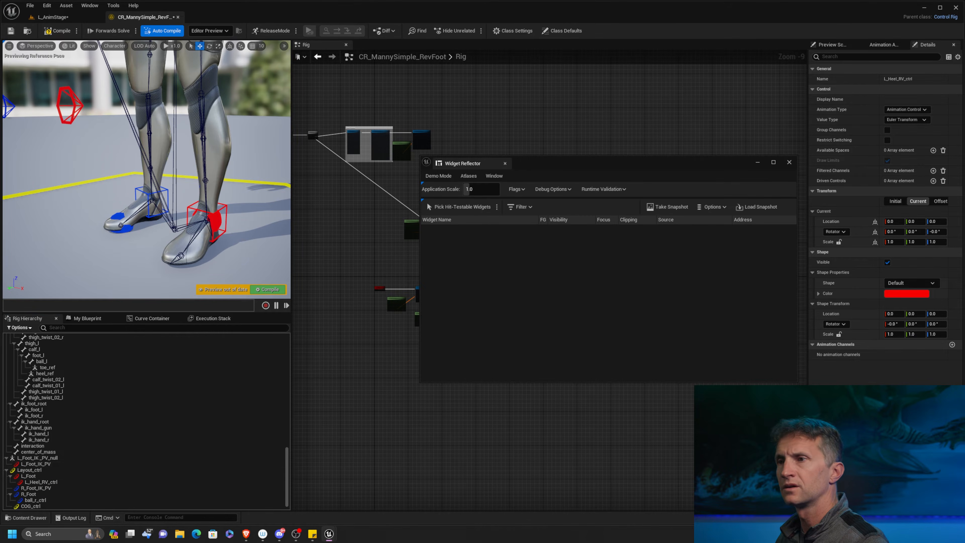
left_click_drag(491, 189, 487, 189)
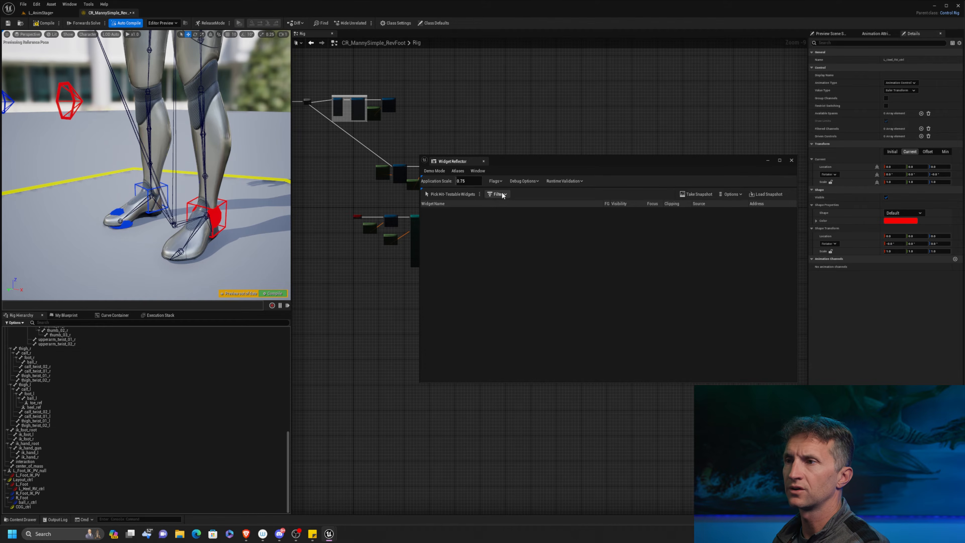
left_click(477, 181)
type("1.1")
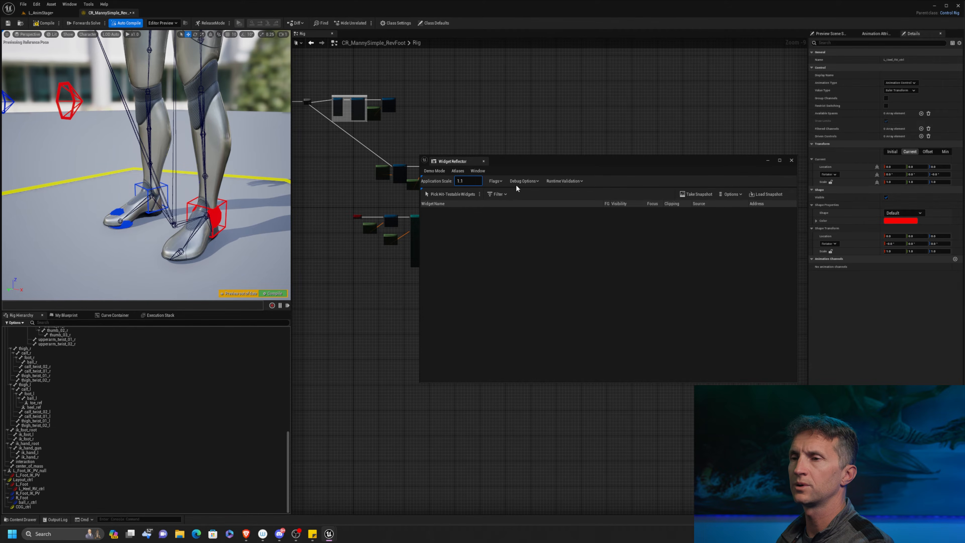
key("Return")
left_click(788, 163)
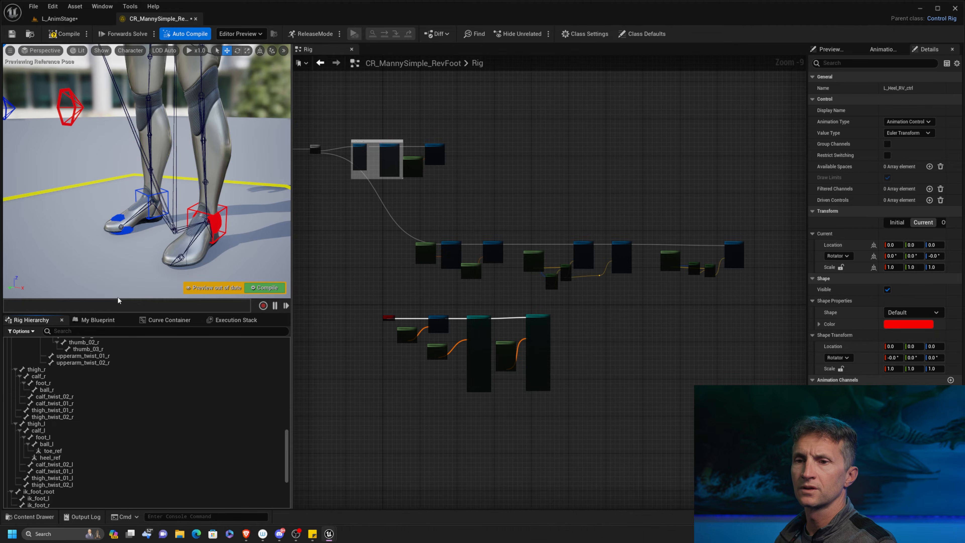
Duplicate the L_Heel_RV_ctrl control under L_Foot.
scroll(144, 437, "down", 5)
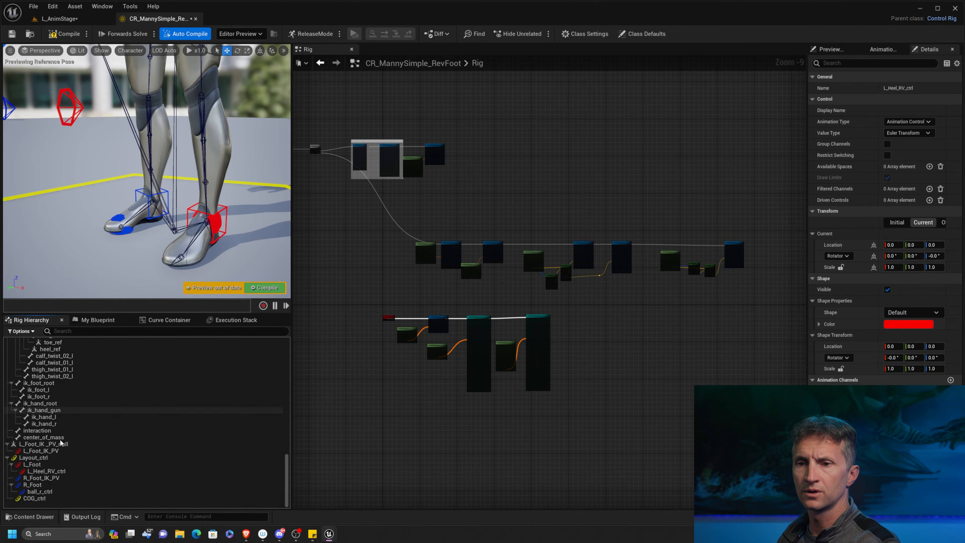
left_click(70, 472)
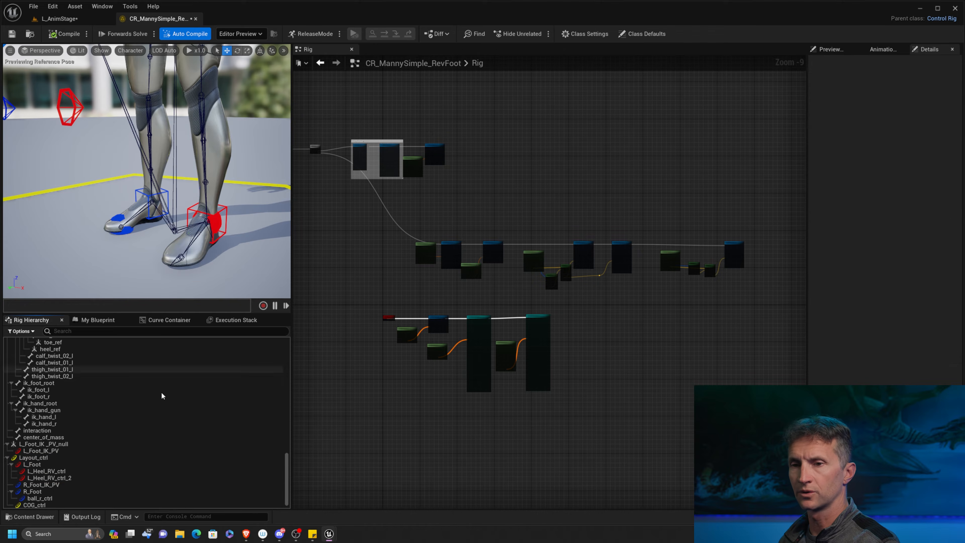
key("ctrl+d")
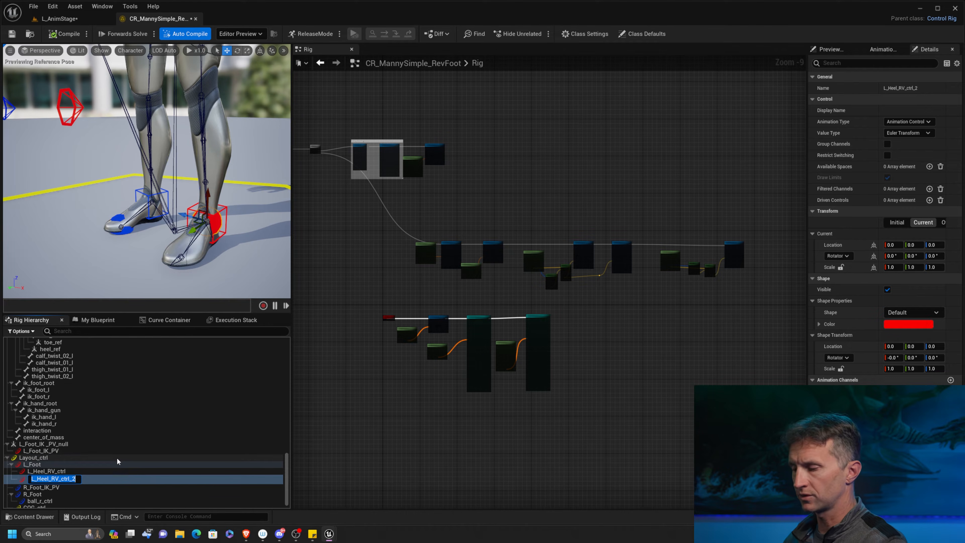
Rename the duplicated heel control as L_Ball_RV_ctrl.
key("Home")
key("Right")
key("Right")
key("Delete")
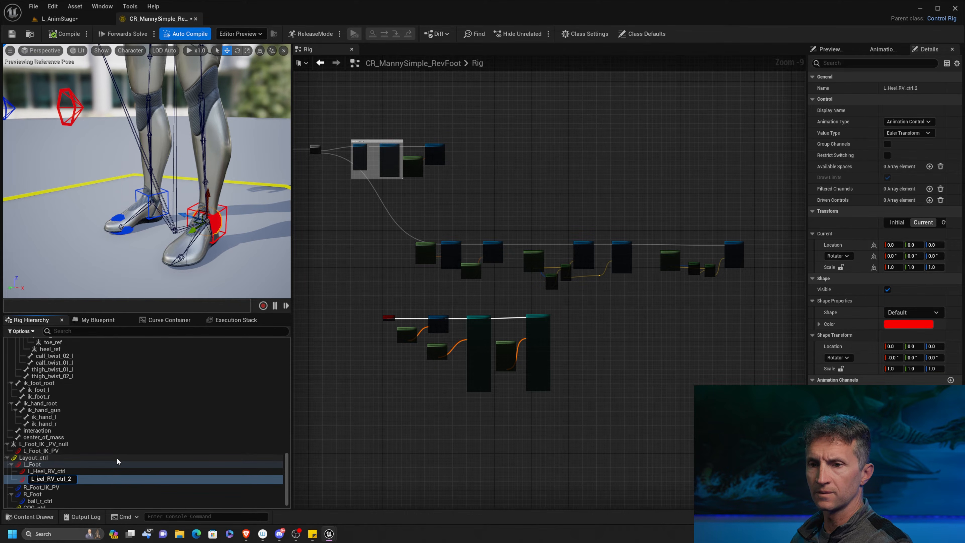
key("Delete")
key("Delete")
key("Delete")
key("Delete")
type("Ball_")
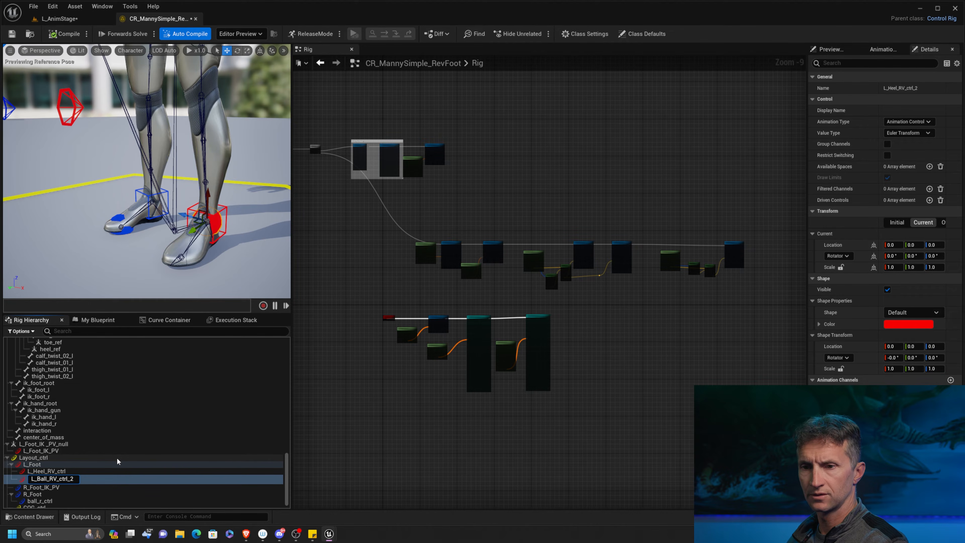
key("BackSpace")
key("BackSpace")
key("Return")
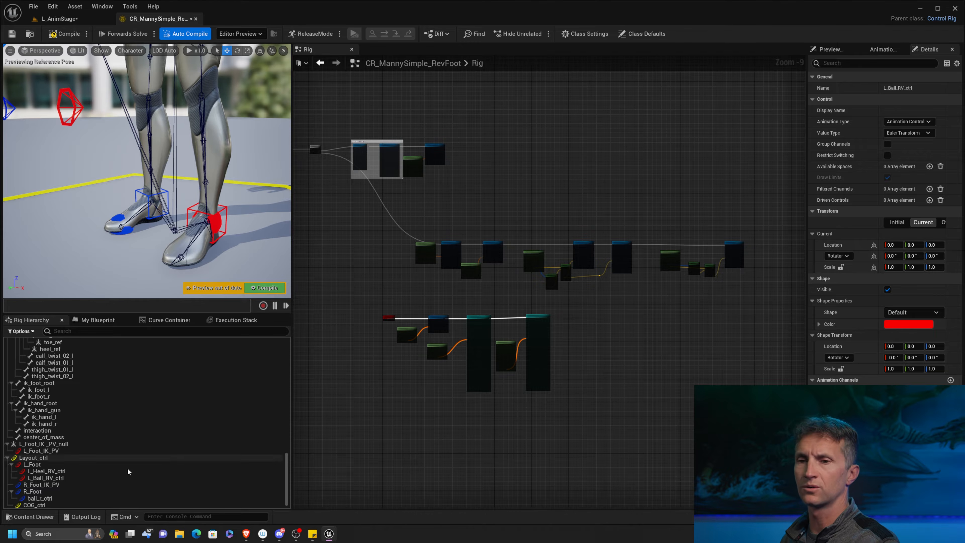
Duplicate L_Ball_RV_ctrl and rename the copy as L_Toe_RV_ctrl.
left_click(60, 478)
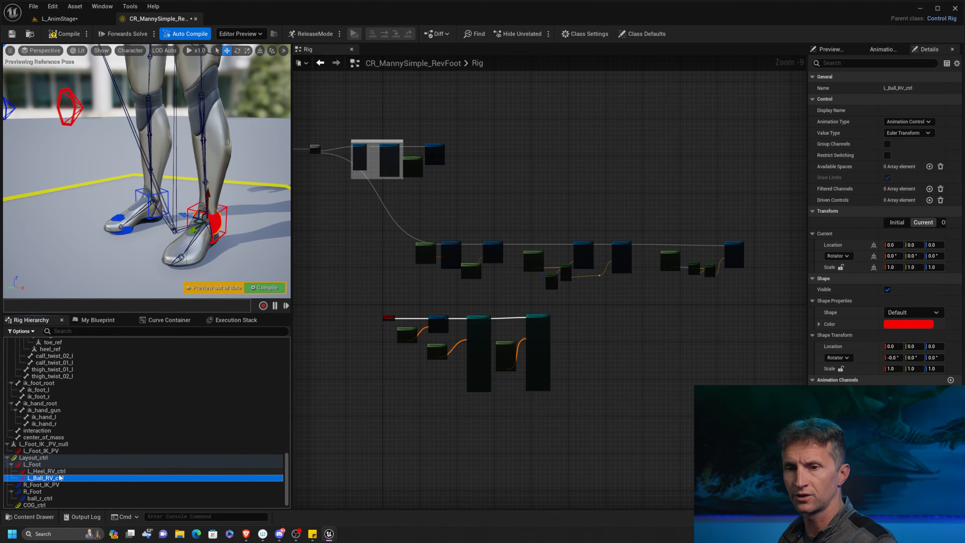
key("ctrl+d")
left_click_drag(37, 486, 47, 487)
type("Toe")
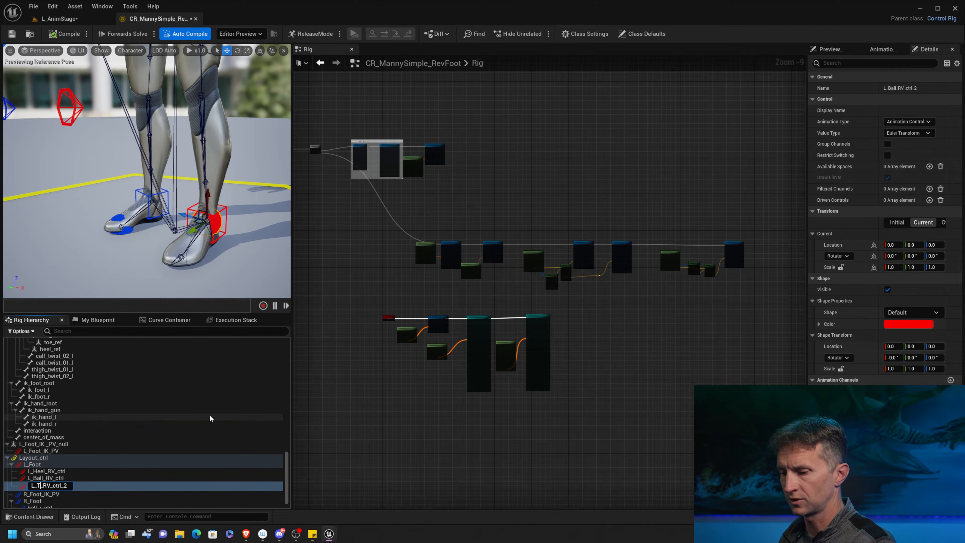
key("BackSpace")
key("BackSpace")
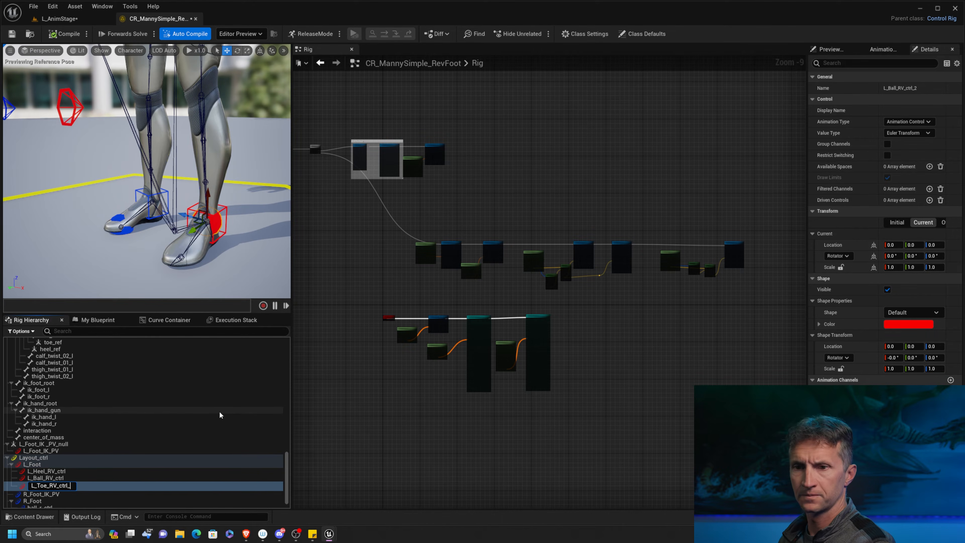
left_click(329, 371)
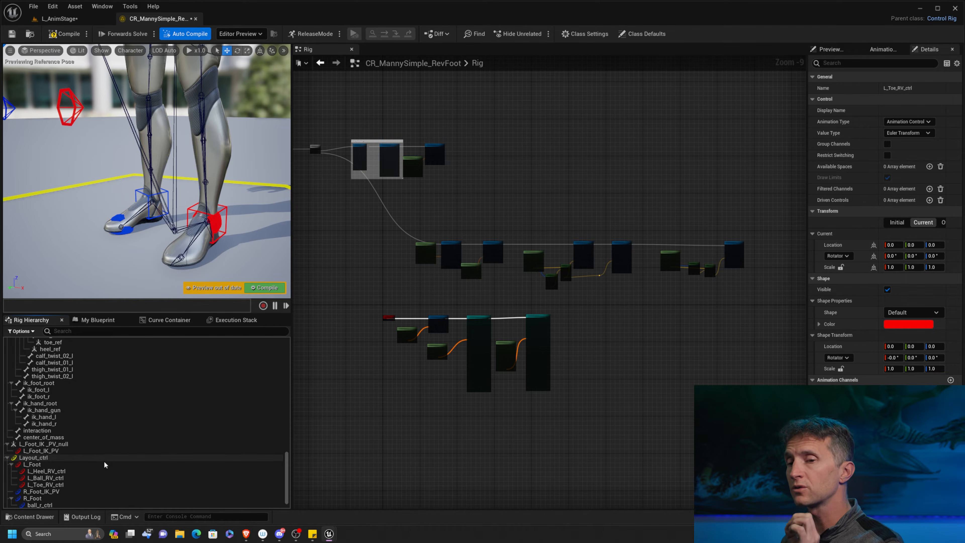
Parent L_Toe_RV_ctrl under L_Heel_RV_ctrl and L_Ball_RV_ctrl under L_Toe_RV_ctrl.
left_click(61, 486)
left_click_drag(61, 485, 138, 470)
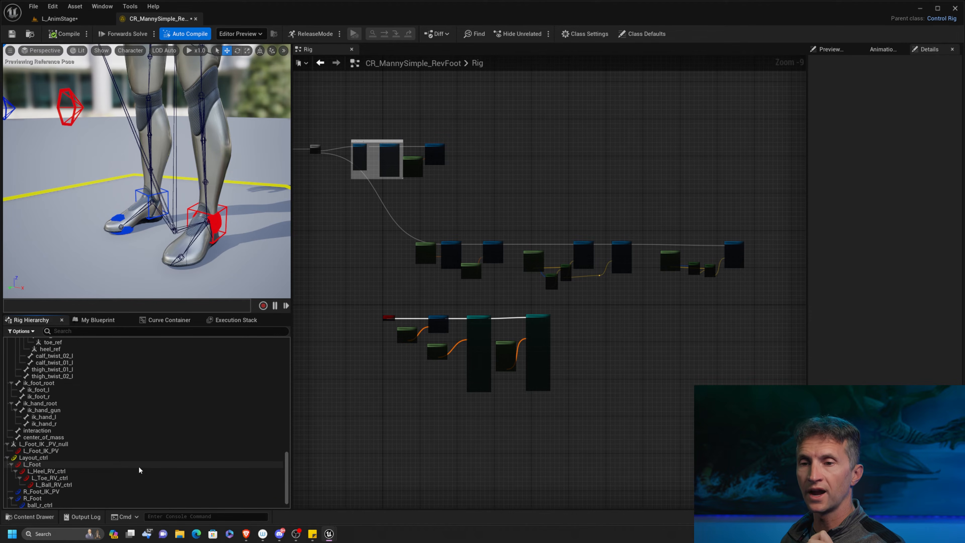
Add a null under L_Ball_RV_ctrl and name it L_Foot_Rv.
left_click(82, 485)
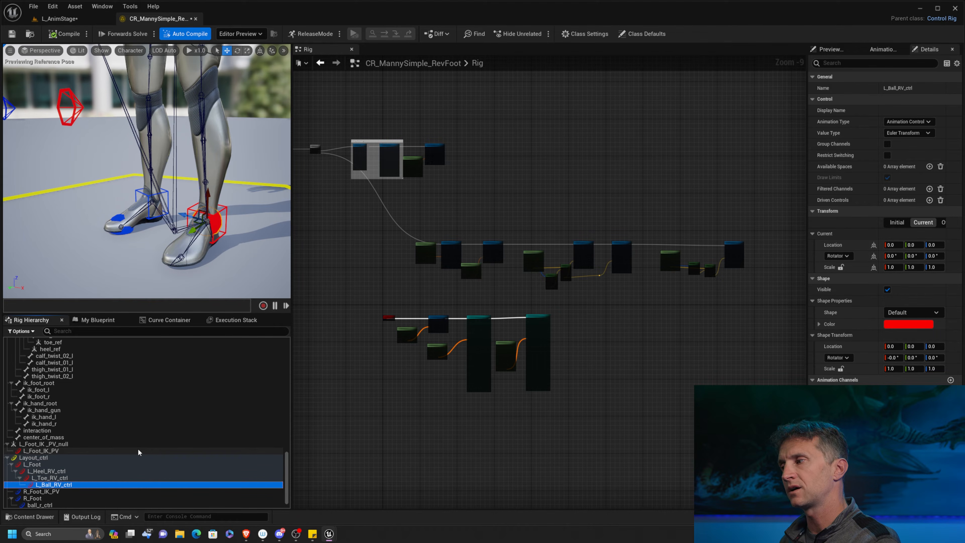
right_click(69, 485)
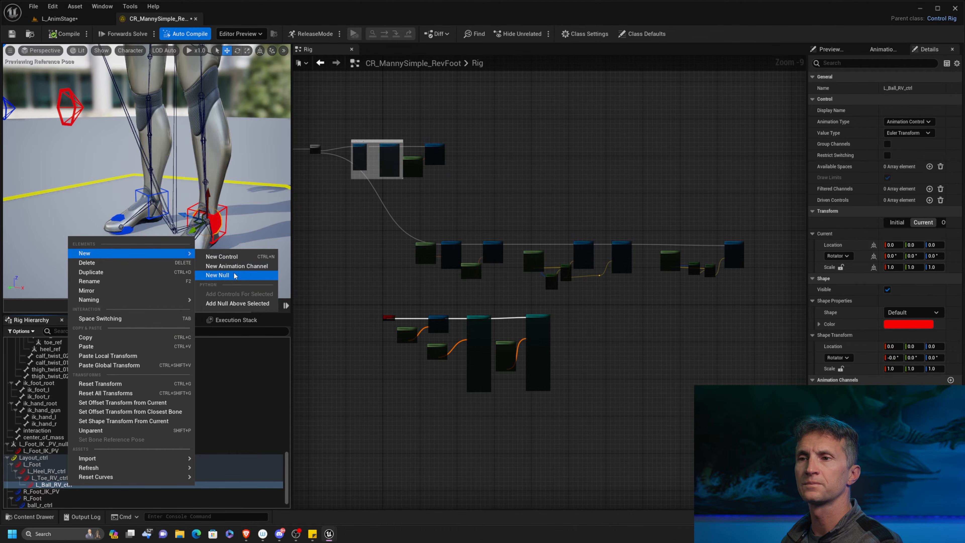
left_click(239, 275)
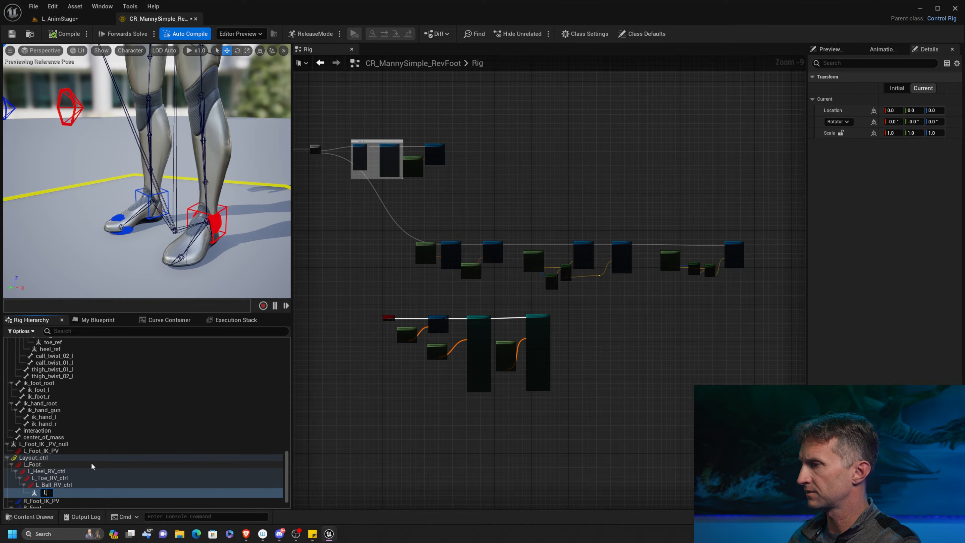
type("Hel")
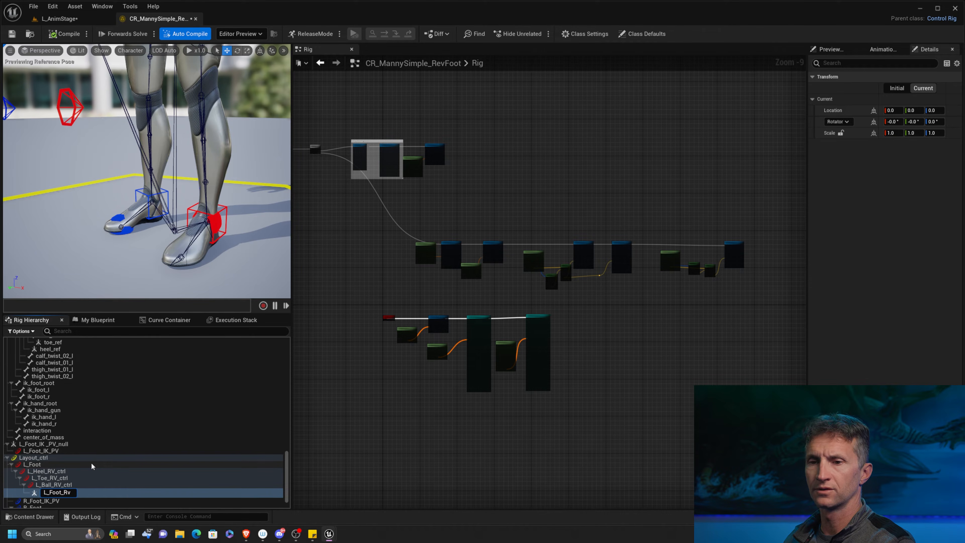
key("Return")
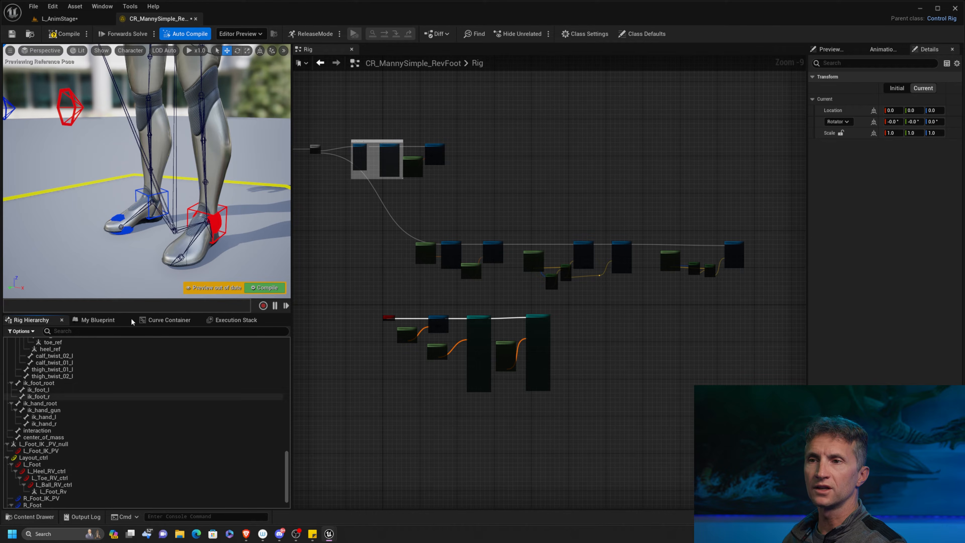
Add a Set Transform node for L_Heel_RV_ctrl to the graph and place it in line after L_Foot's Set Transform node.
left_click(70, 472)
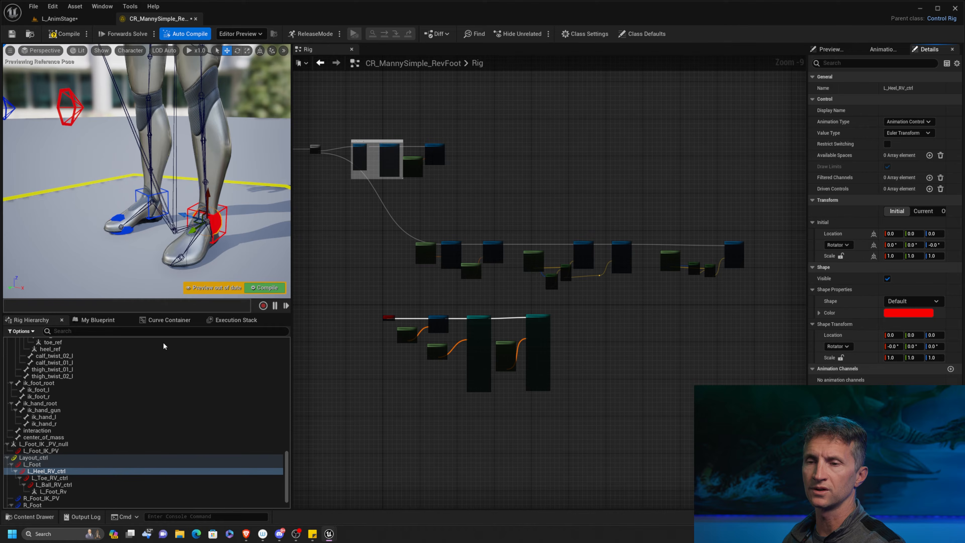
right_click_drag(426, 215, 526, 311)
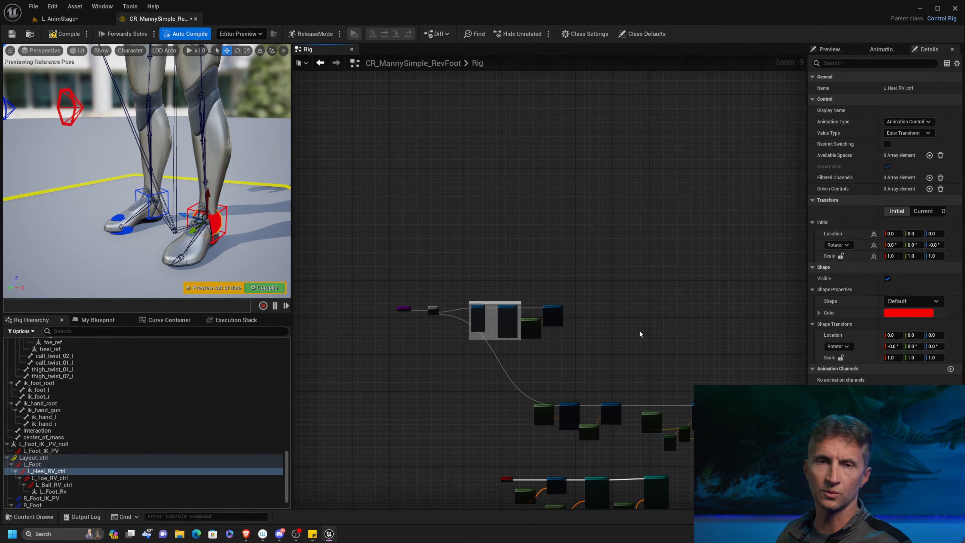
right_click_drag(582, 357, 527, 303)
right_click_drag(527, 303, 483, 335, "alt")
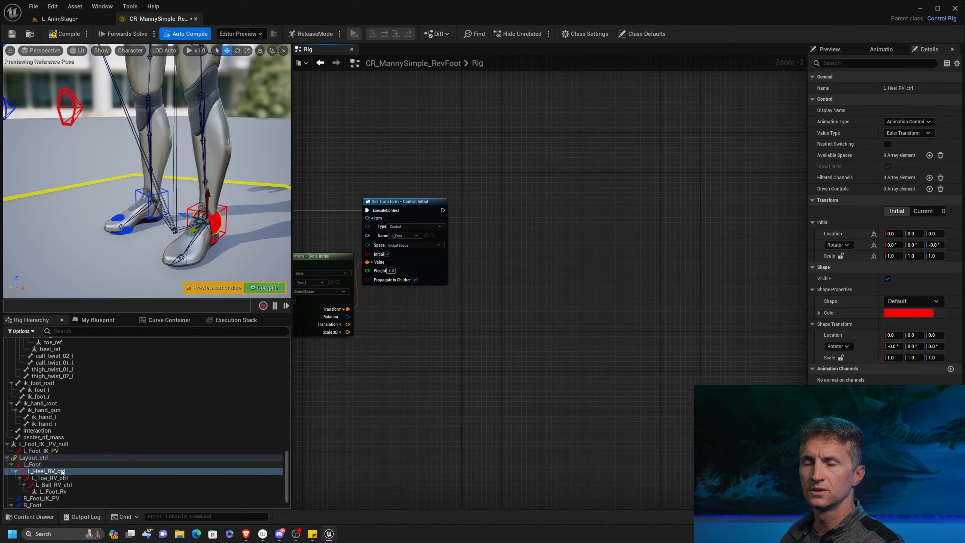
left_click_drag(54, 475, 437, 320)
left_click(462, 344)
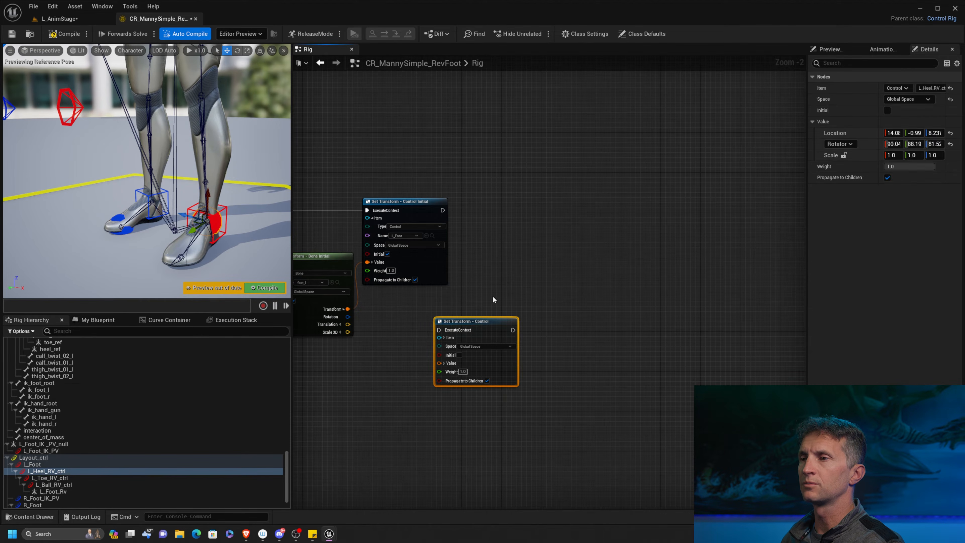
left_click_drag(504, 324, 603, 207)
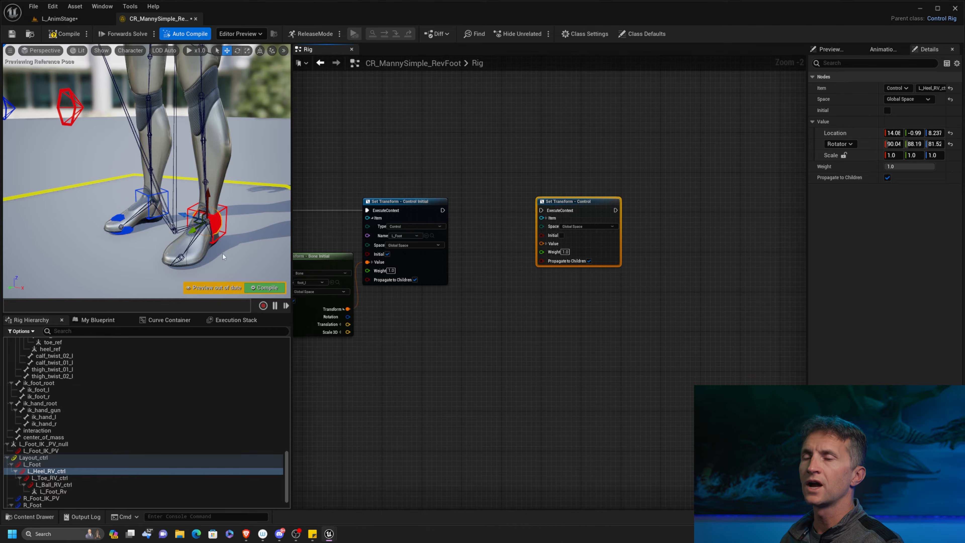
Examine L_Heel_RV_ctrl at Manny's left ankle in a close side view.
left_click_drag(258, 239, 204, 255, "alt")
mouse_move(204, 256)
middle_mouse_down("alt")
mouse_move(167, 126)
mouse_move(201, 254)
middle_mouse_up("alt")
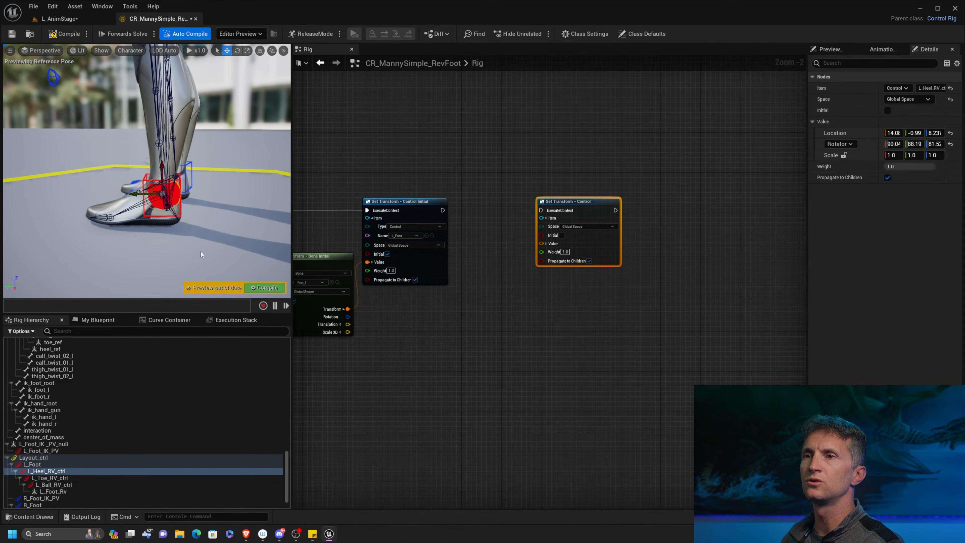
mouse_move(200, 255)
right_mouse_down("alt")
mouse_move(258, 256)
mouse_move(200, 262)
right_mouse_up("alt")
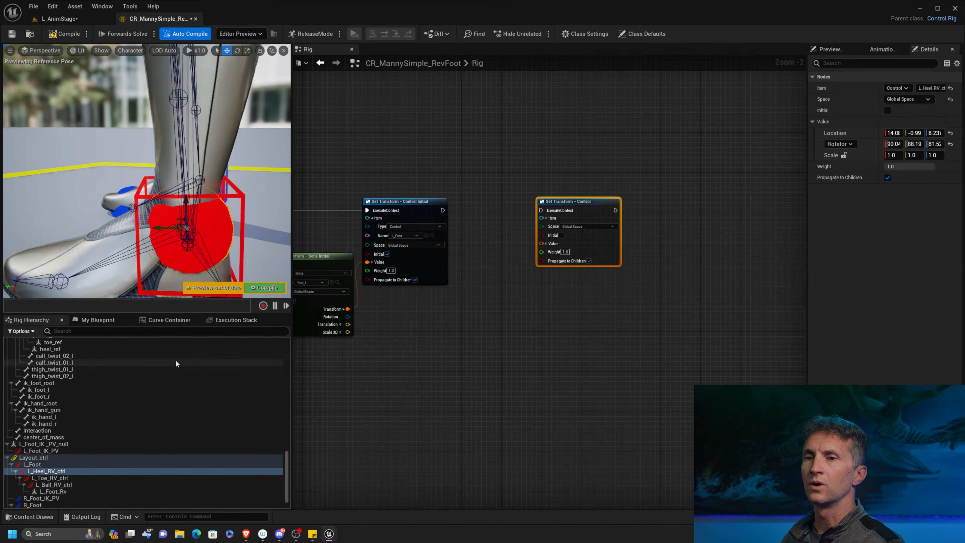
Delete the toe_ref and heel_ref nulls from the left foot's bone hierarchy.
right_click_drag(175, 361, 162, 501)
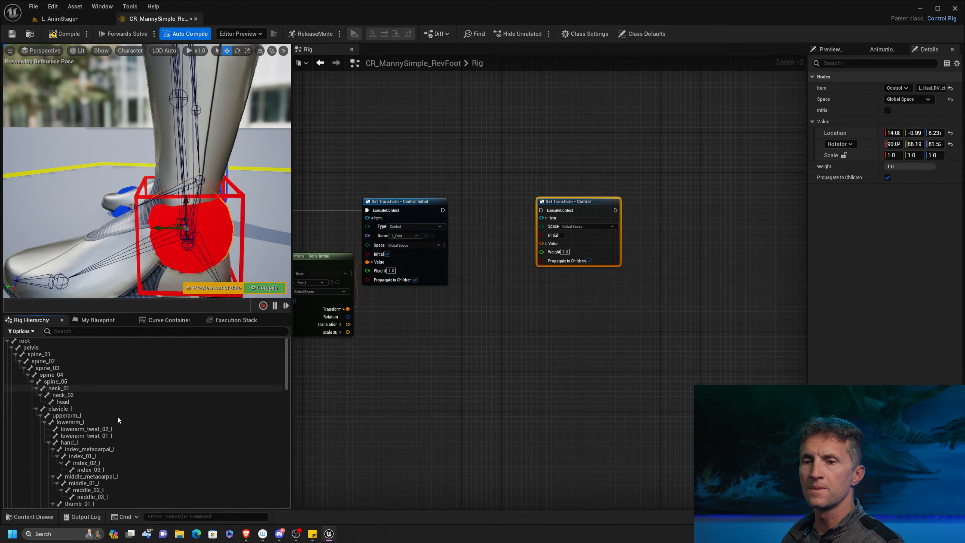
right_click_drag(114, 428, 134, 392)
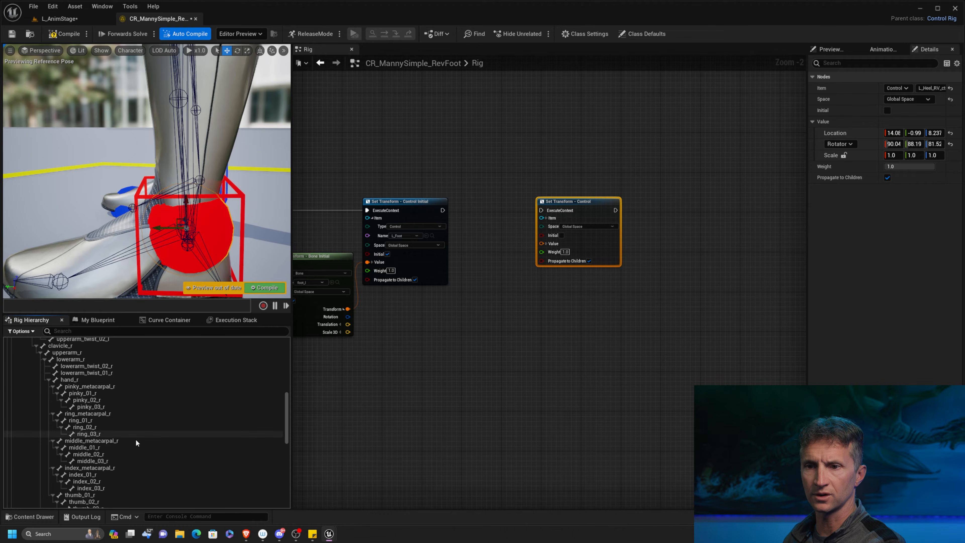
right_click_drag(135, 456, 134, 425)
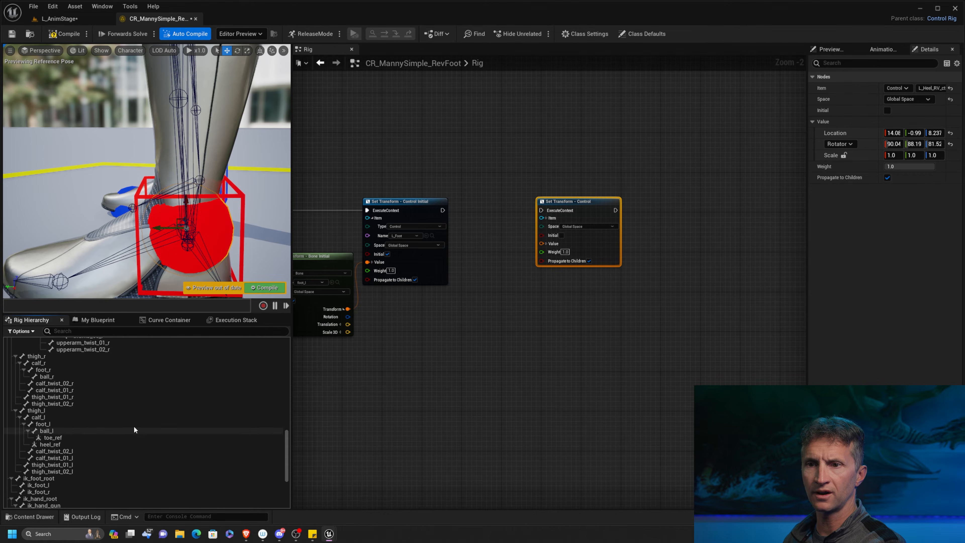
left_click(71, 437)
left_click(80, 444, "shift")
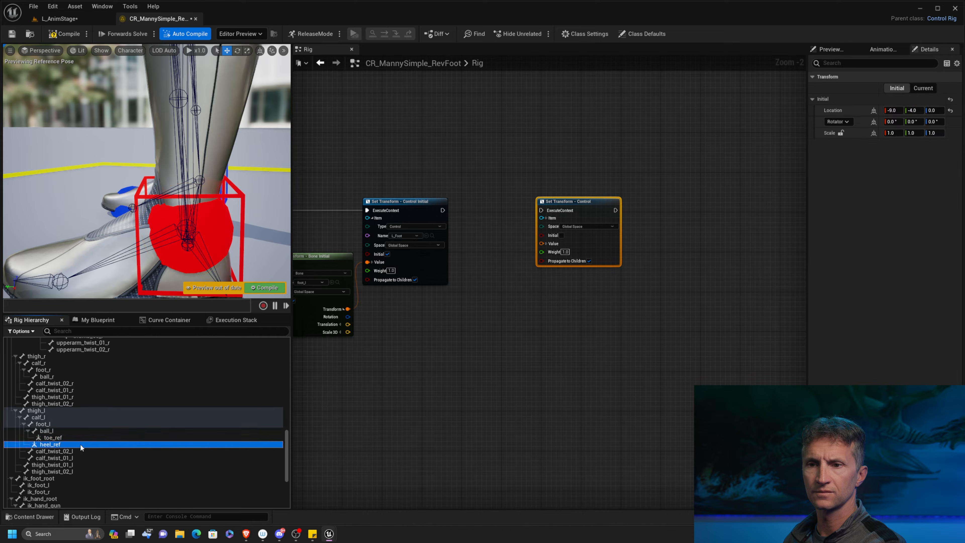
key("Delete")
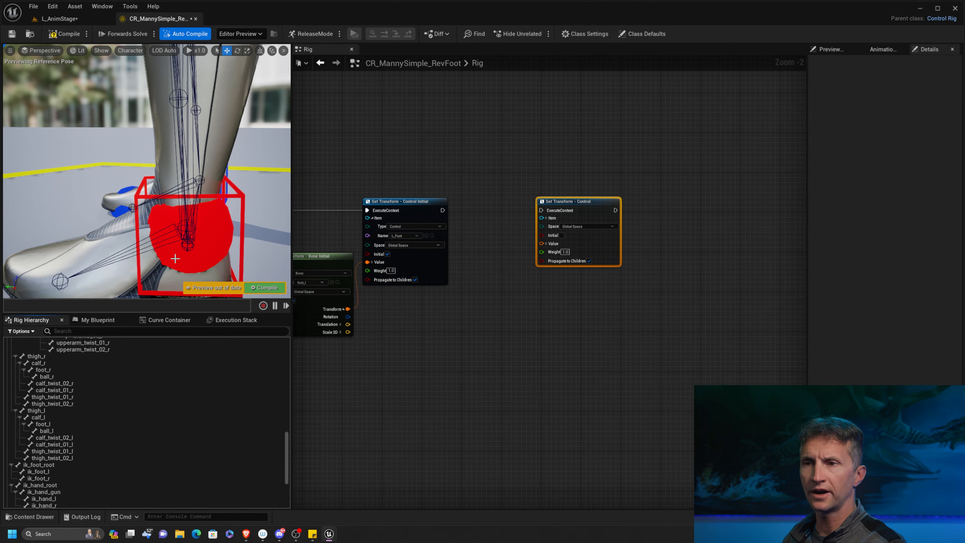
Add a null under the foot_l bone and name it heel_ref.
left_click_drag(173, 257, 230, 210, "alt")
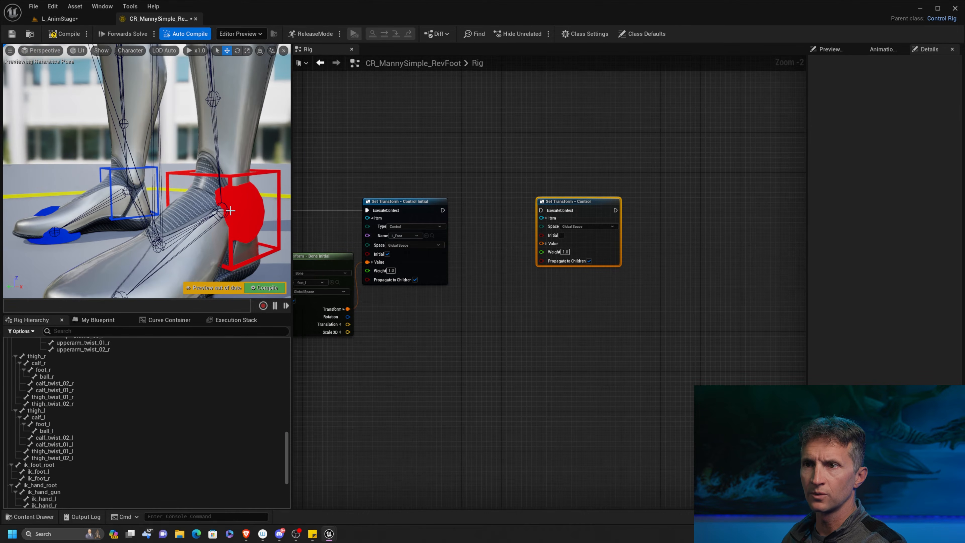
left_click_drag(166, 261, 220, 194, "alt")
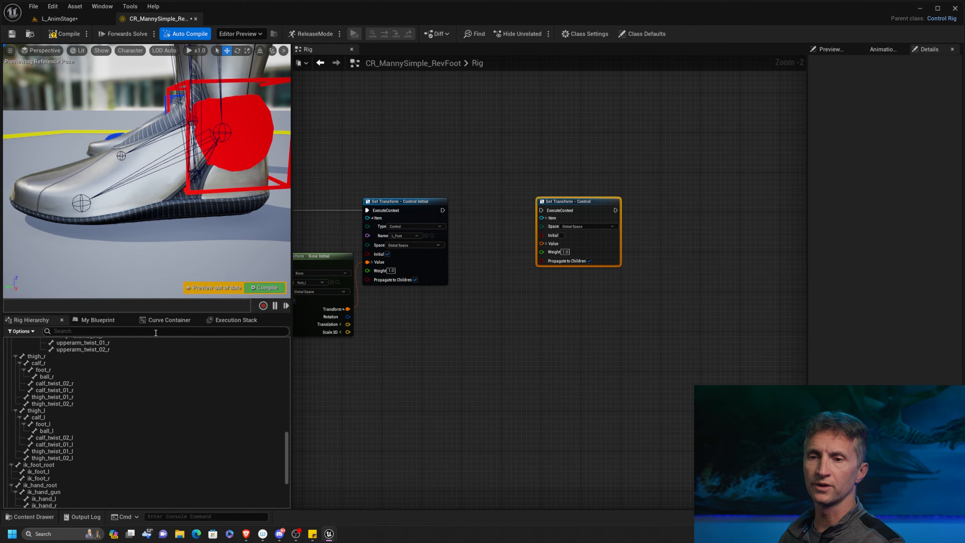
left_click(57, 424)
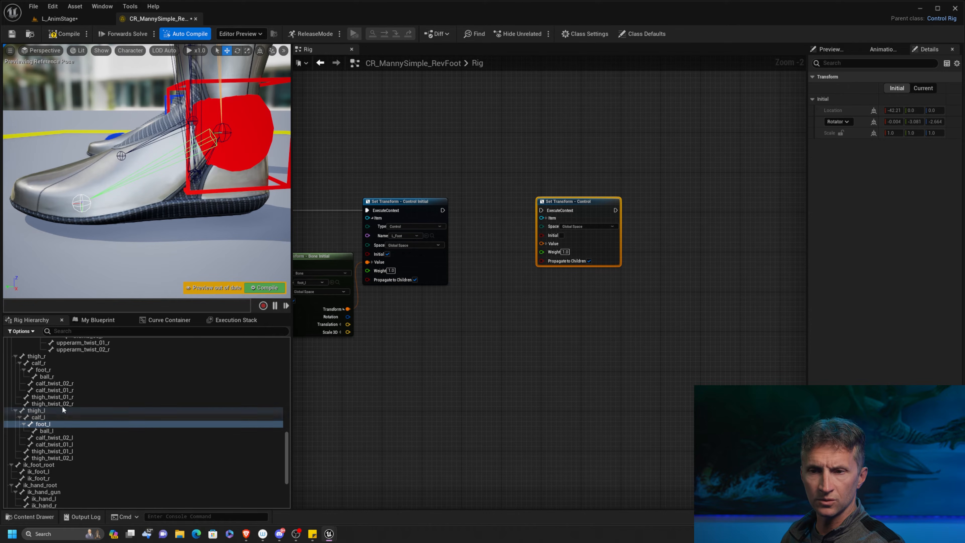
right_click(58, 425)
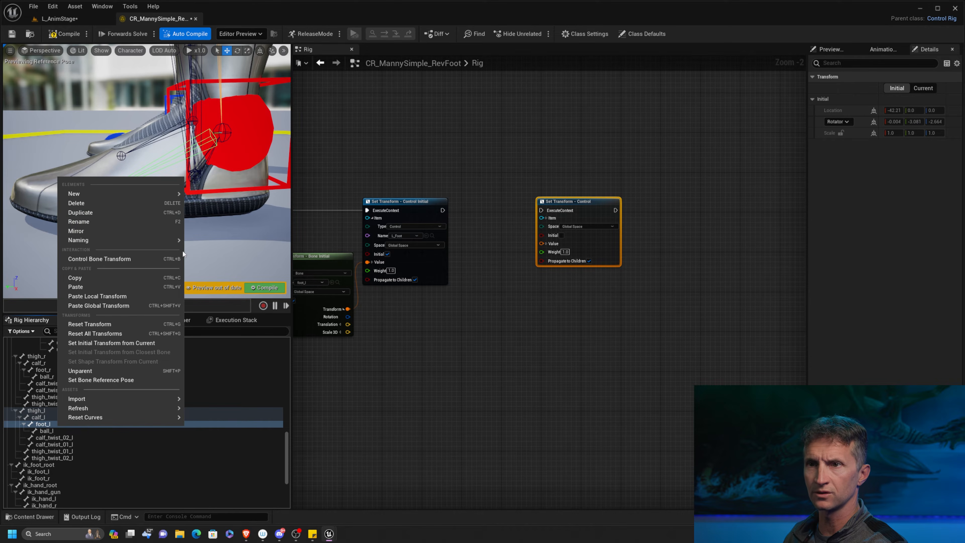
mouse_move(160, 192)
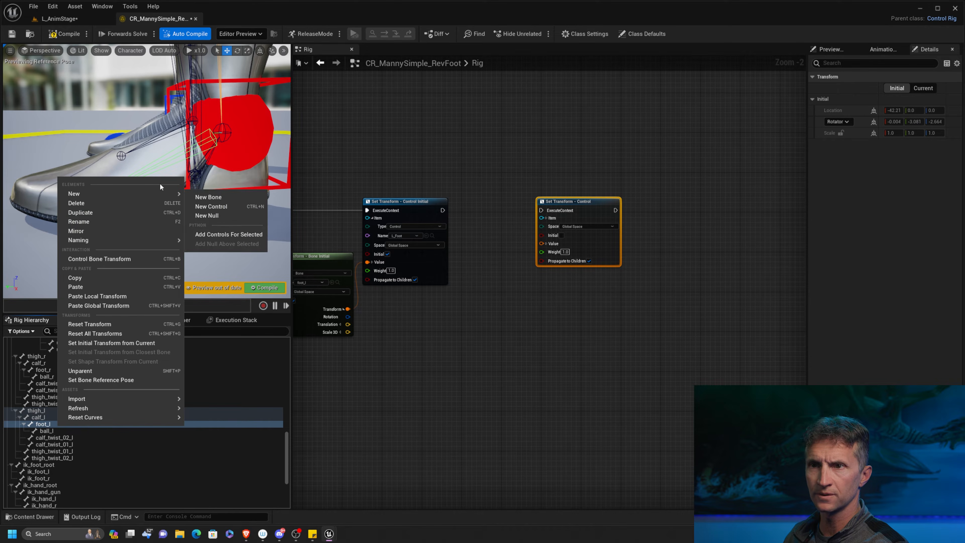
left_click(225, 216)
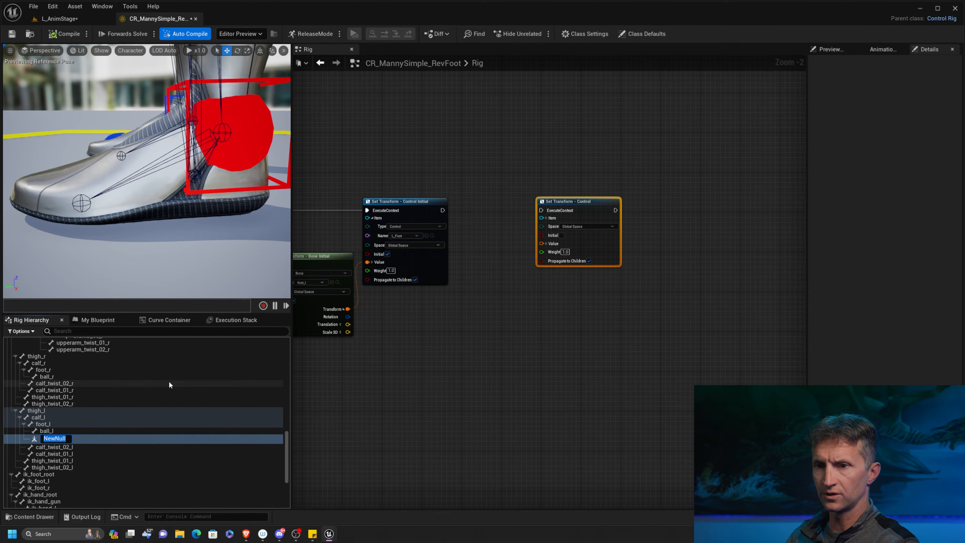
type("foot")
key("BackSpace")
key("BackSpace")
key("BackSpace")
key("BackSpace")
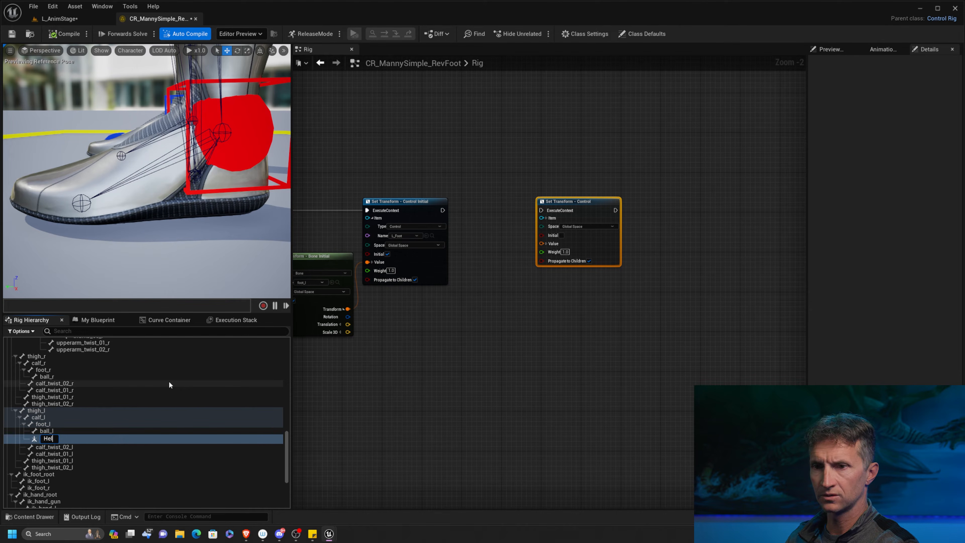
type("heel")
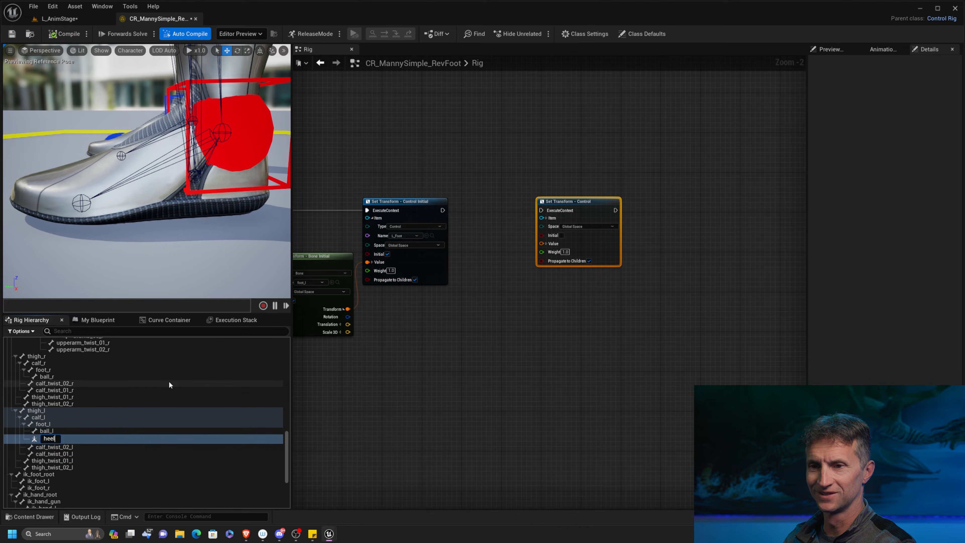
type("_ref")
key("Return")
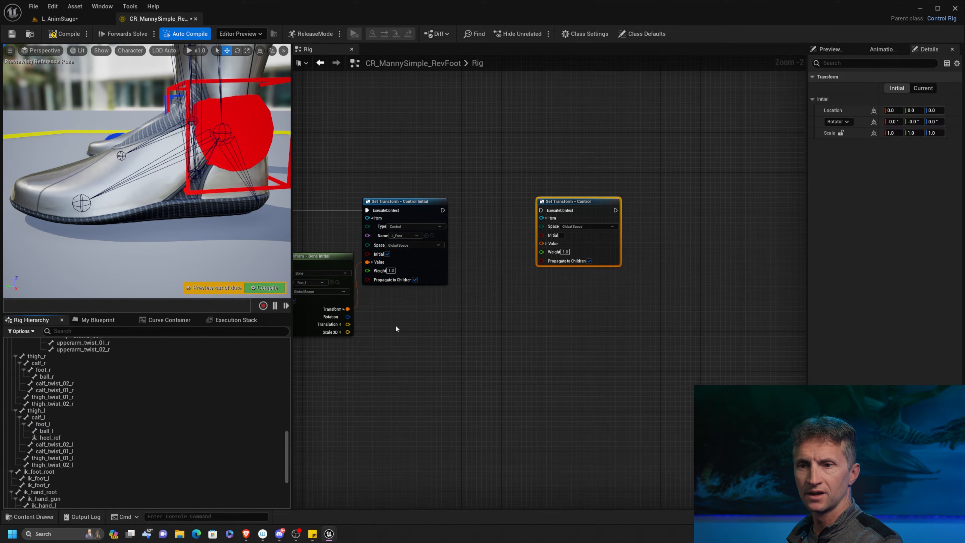
Add a null under the ball_l bone and name it toe_ref.
left_click(73, 430)
right_click(74, 431)
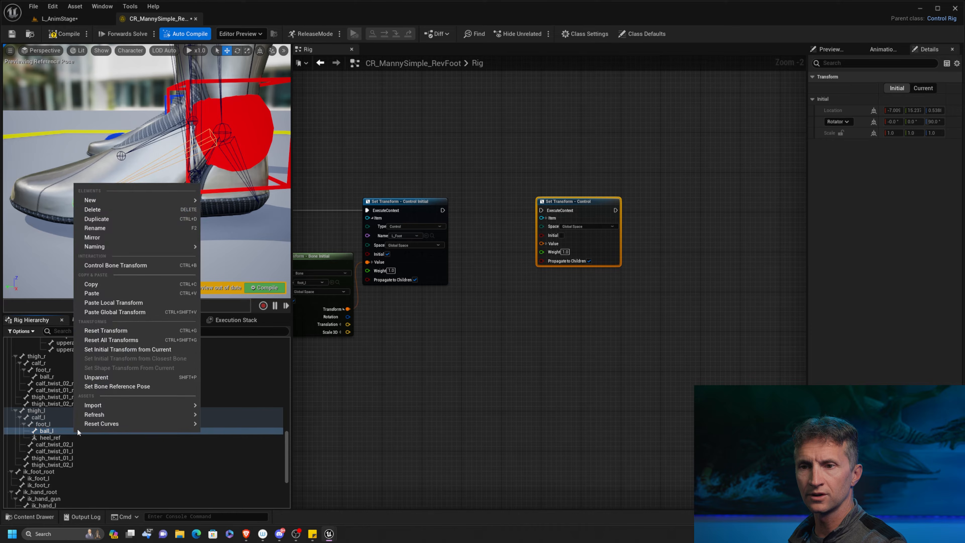
mouse_move(140, 199)
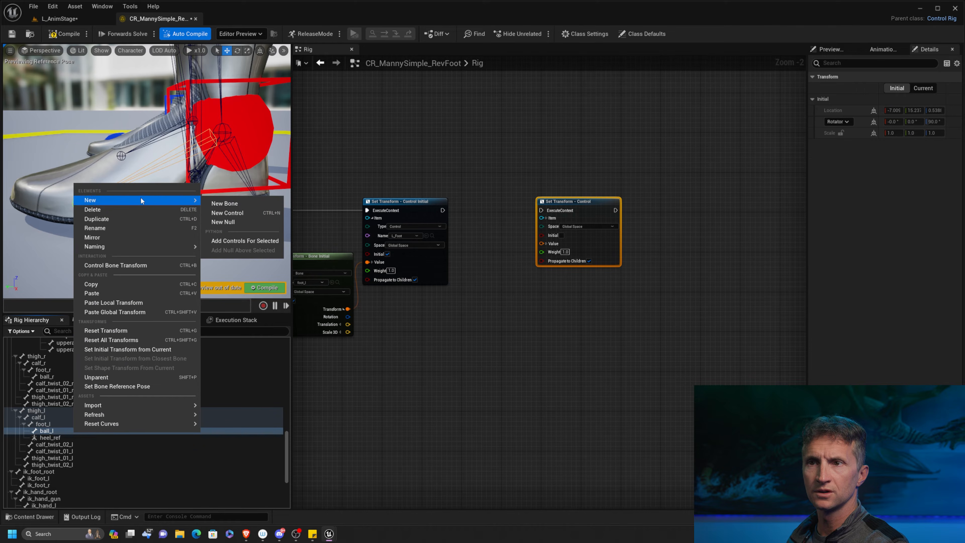
left_click(242, 222)
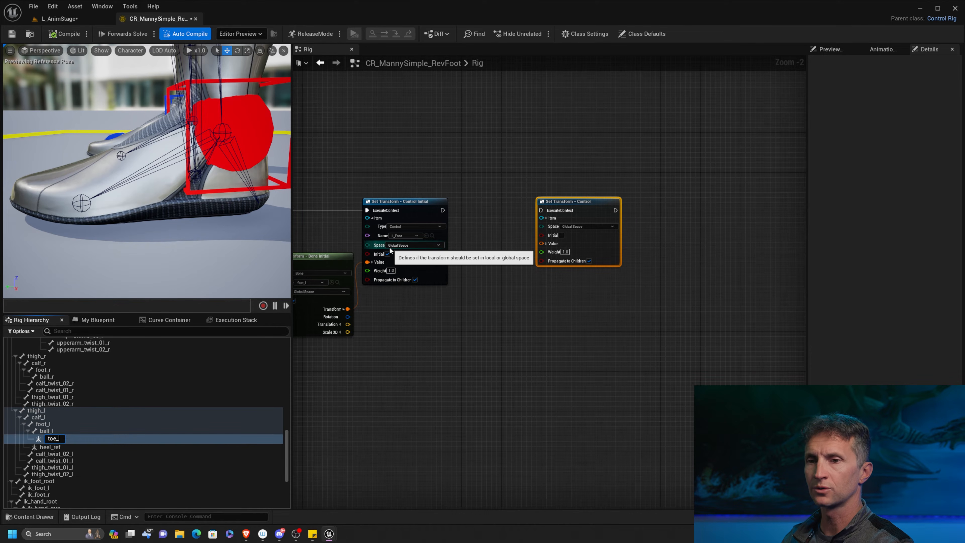
key("Return")
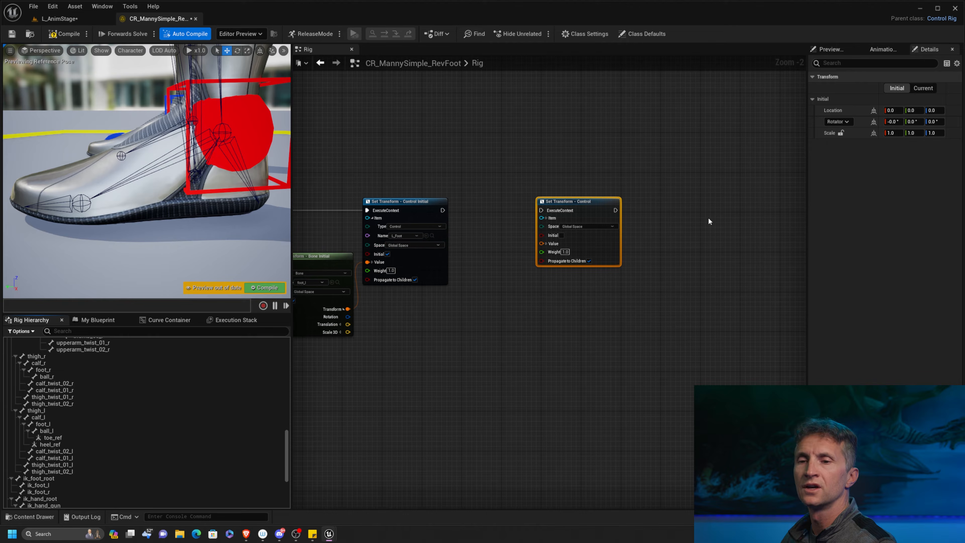
Select the heel_ref null and show its current transform instead of the initial one.
left_click(68, 444)
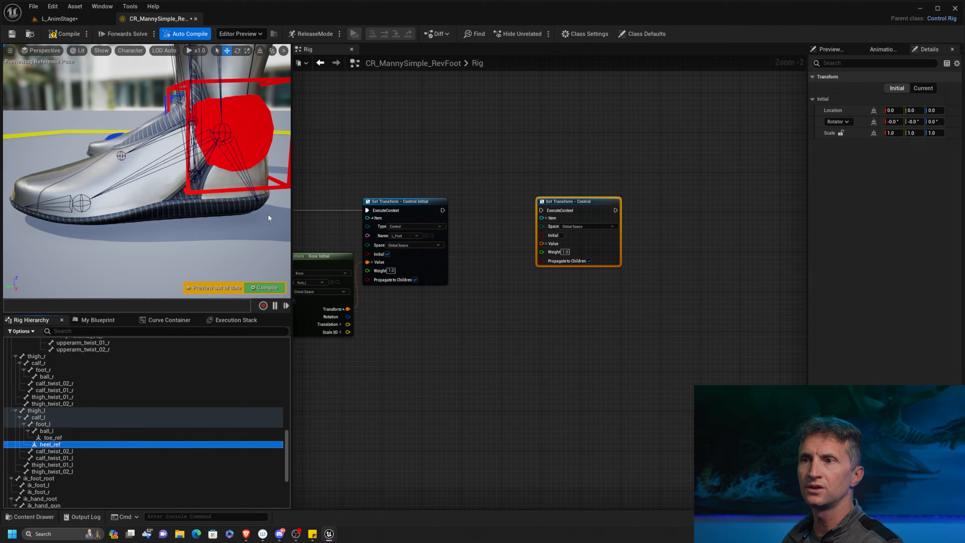
mouse_move(267, 213)
left_mouse_down("alt")
mouse_move(232, 228)
mouse_move(264, 219)
left_mouse_up("alt")
left_click(926, 93)
left_click(926, 93)
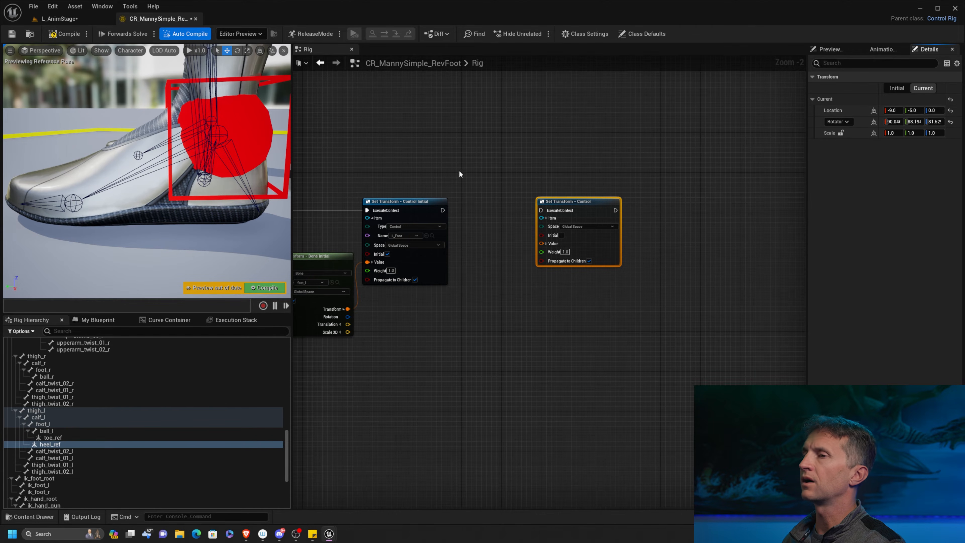
Delete the Heel Position comment group with its toe_ref and heel_ref Set Transform nodes and compile the rig.
right_click_drag(460, 174, 791, 162)
right_click_drag(415, 152, 839, 151)
right_click_drag(800, 176, 444, 177)
right_click_drag(373, 199, 466, 225)
left_click_drag(374, 251, 728, 235)
left_click(441, 212)
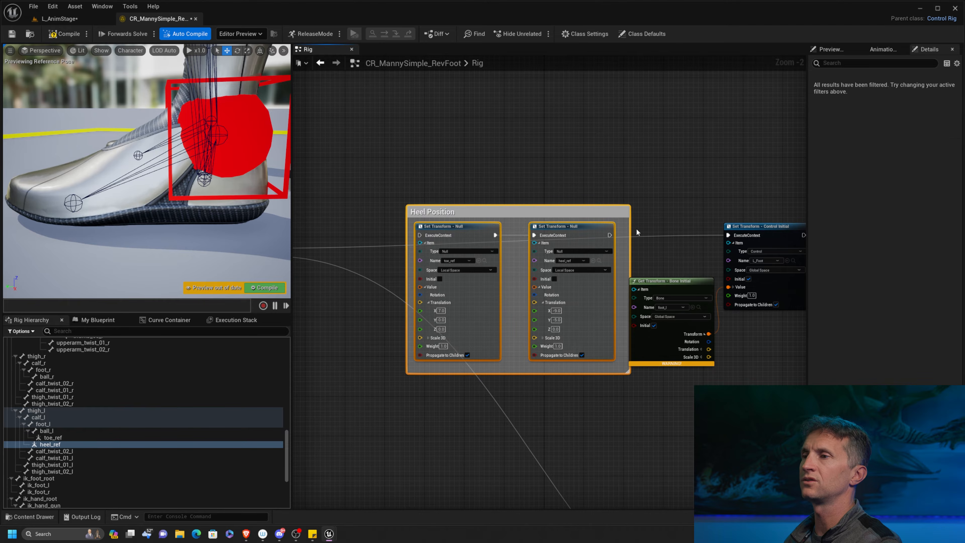
key("Delete")
right_click_drag(470, 218, 621, 198)
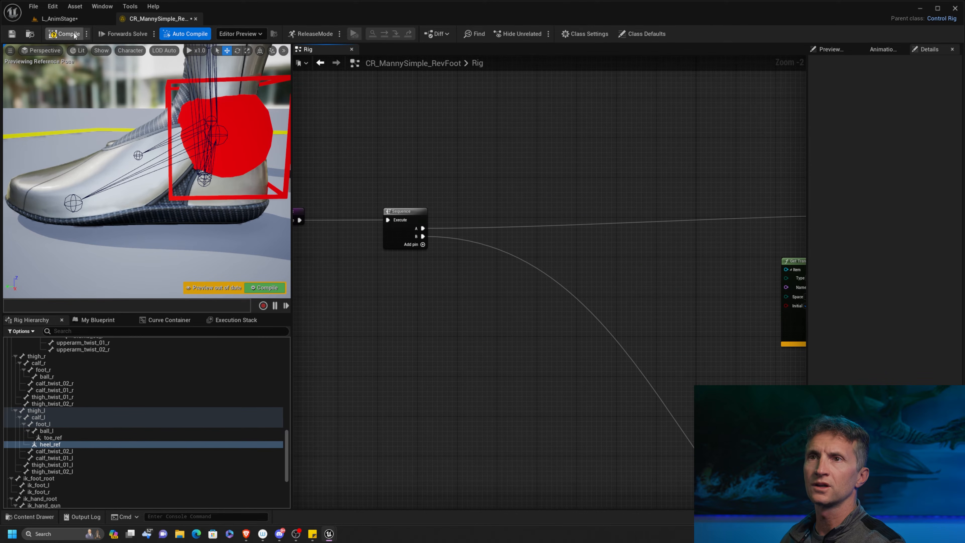
left_click_drag(160, 182, 190, 188, "alt")
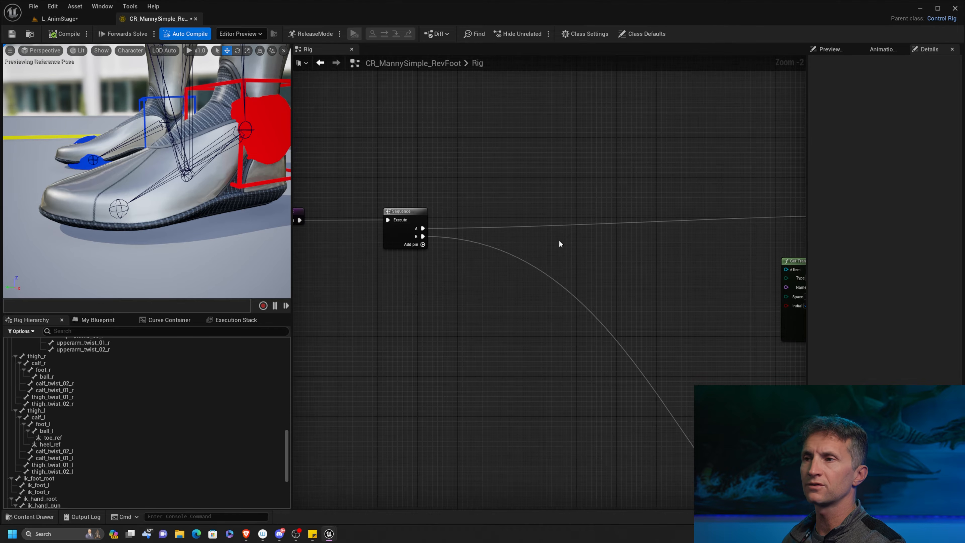
Position heel_ref at the back of the left heel by setting its current location to X -10 and Y -5.
right_click_drag(560, 244, 449, 256)
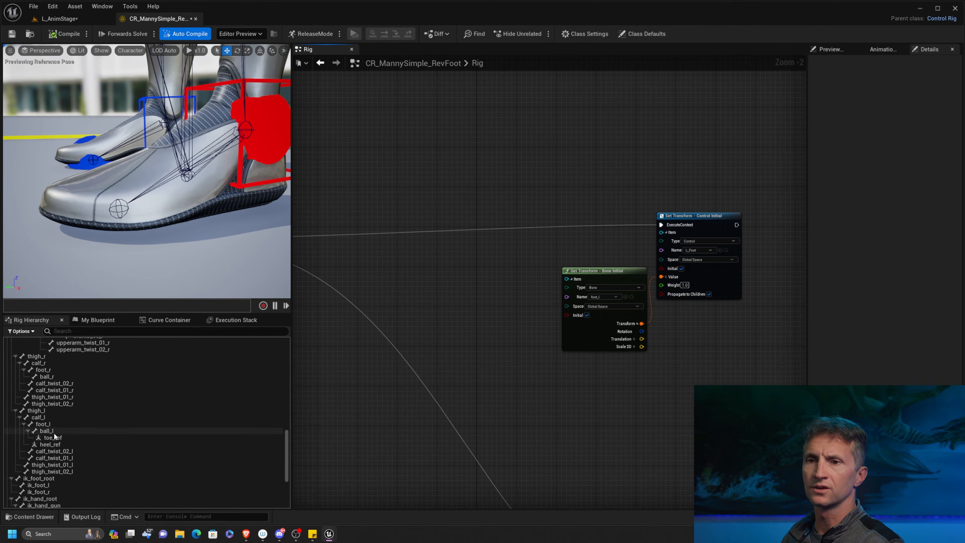
left_click(64, 444)
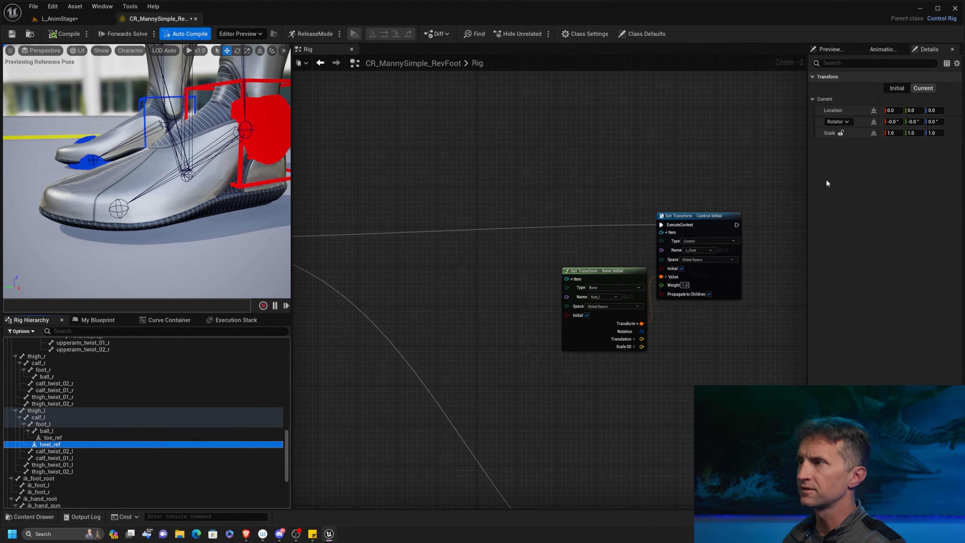
left_click_drag(265, 220, 222, 213, "alt")
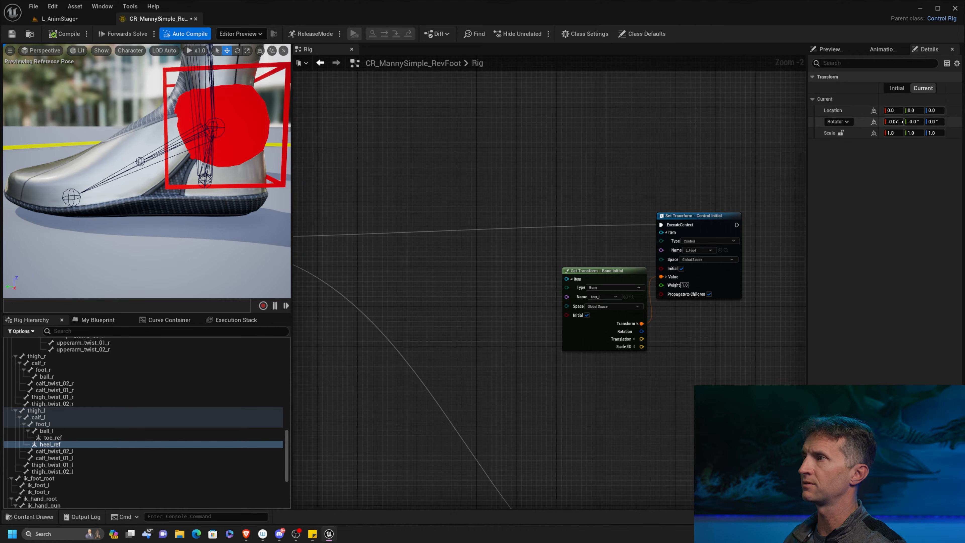
mouse_move(897, 110)
left_mouse_down()
mouse_move(865, 116)
mouse_move(907, 110)
mouse_move(896, 111)
left_mouse_up()
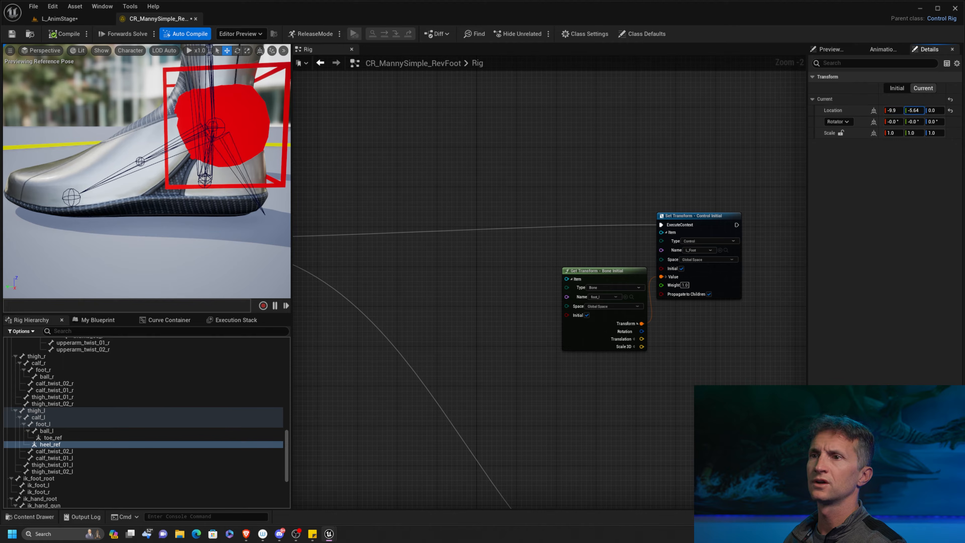
mouse_move(252, 229)
left_mouse_down("alt")
mouse_move(121, 231)
mouse_move(152, 247)
mouse_move(271, 229)
left_mouse_up("alt")
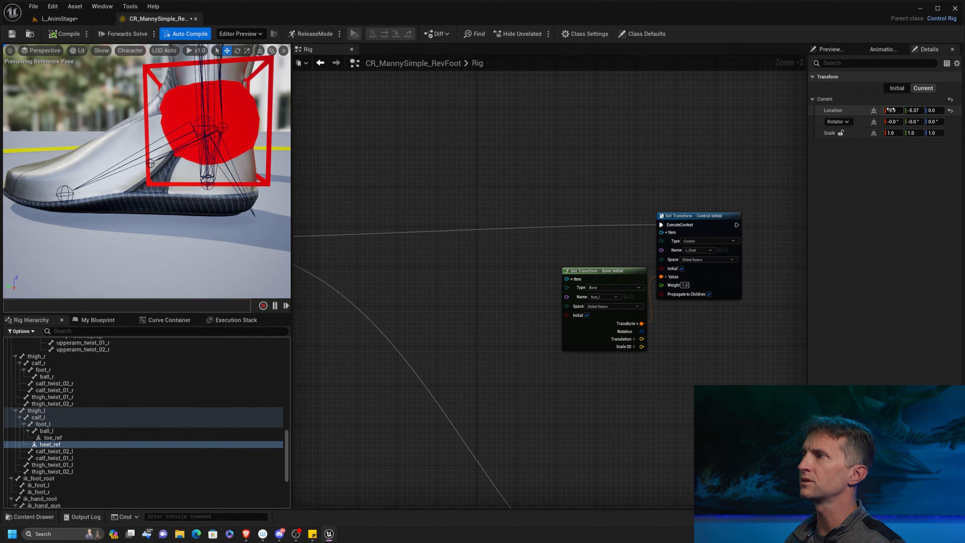
left_click_drag(923, 111, 918, 111)
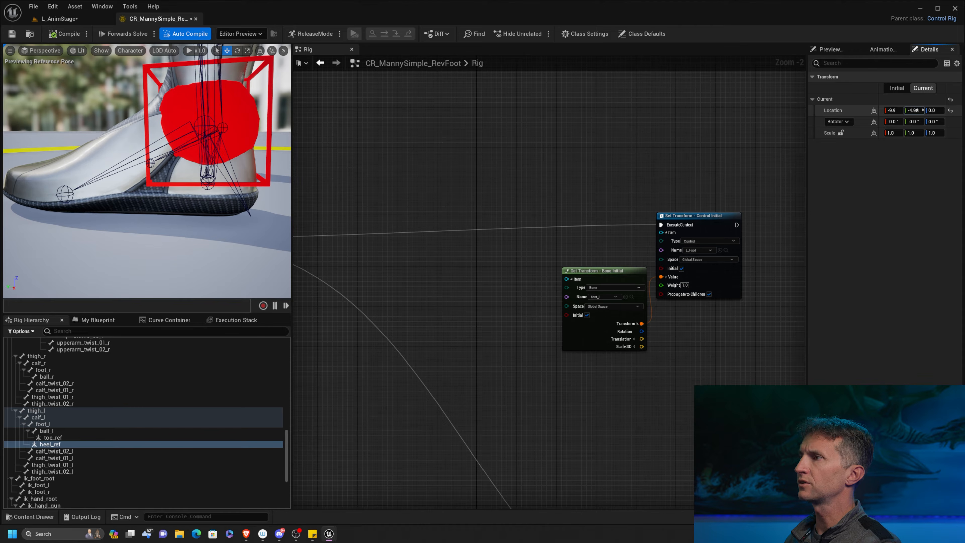
type("5")
key("Return")
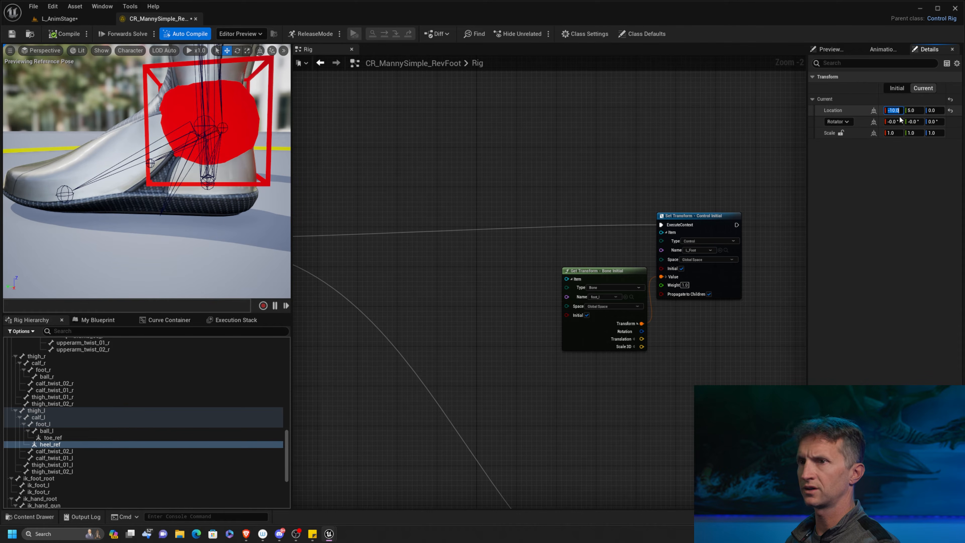
left_click(922, 113)
type("-5")
key("Return")
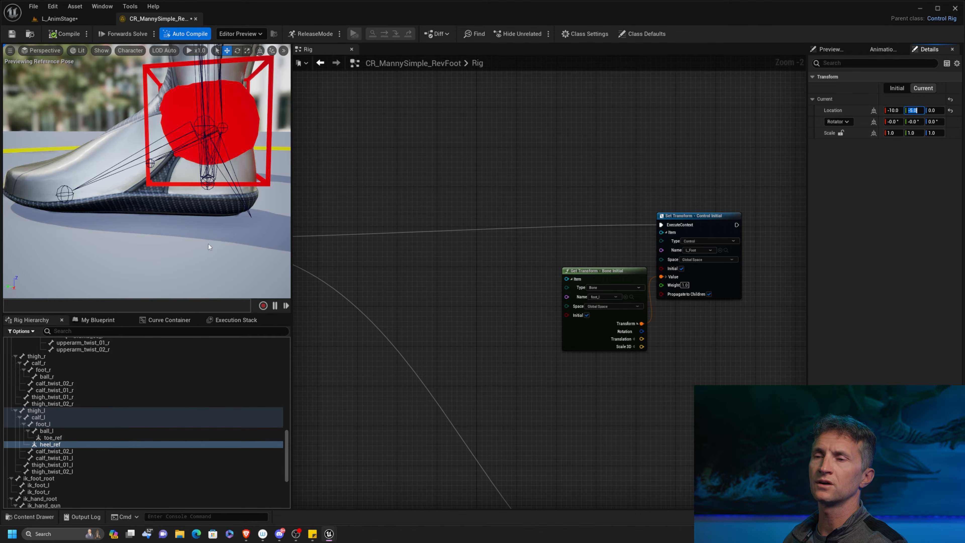
Reposition L_Foot's Set Transform and foot_l's Get Transform nodes, and add a Set Null node for heel_ref ahead of them.
right_click_drag(475, 211, 484, 189)
left_click_drag(539, 175, 750, 323)
left_click_drag(717, 197, 718, 212)
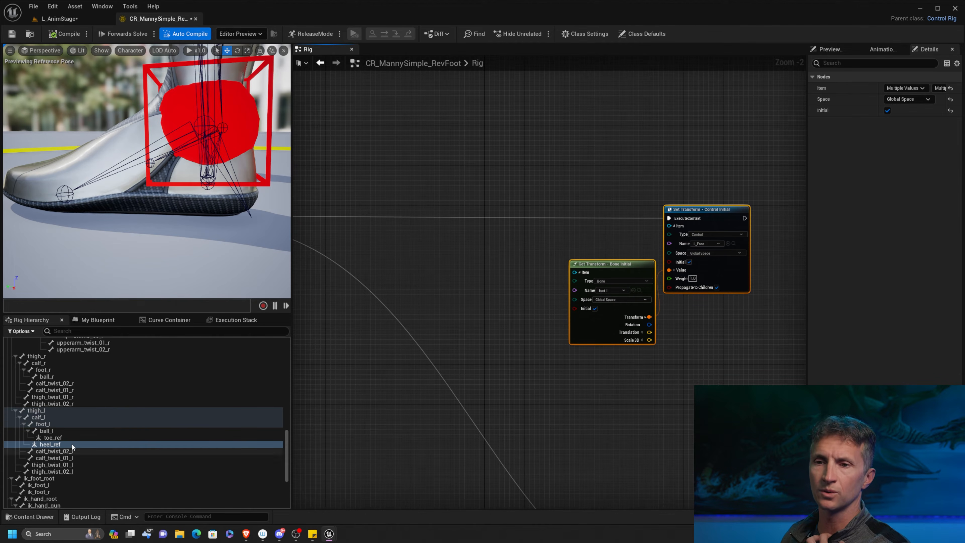
left_click_drag(62, 445, 438, 201)
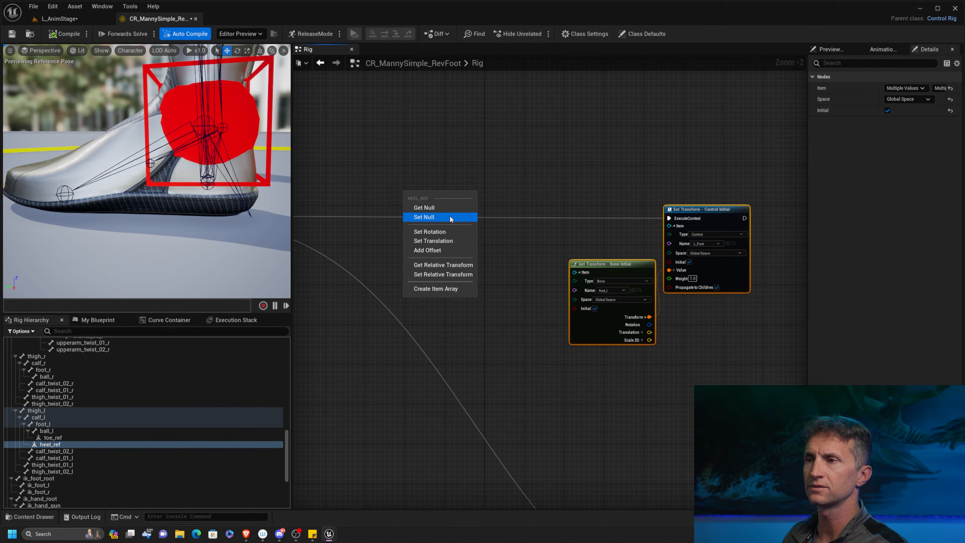
left_click(437, 216)
Enable Initial on heel_ref's Set Transform node and set its translation to X -10, Y -5, Z -0.
scroll(473, 167, "up", 2)
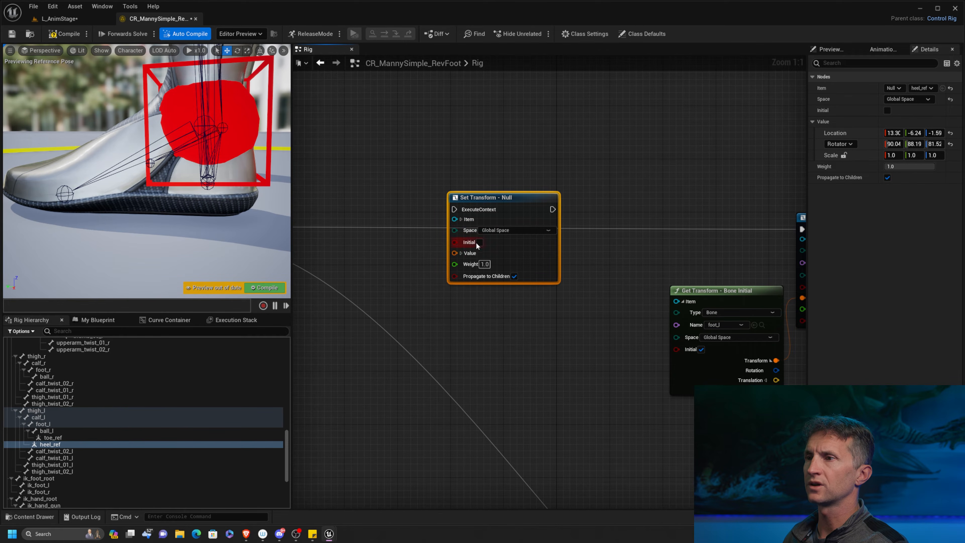
left_click(479, 243)
left_click(470, 253)
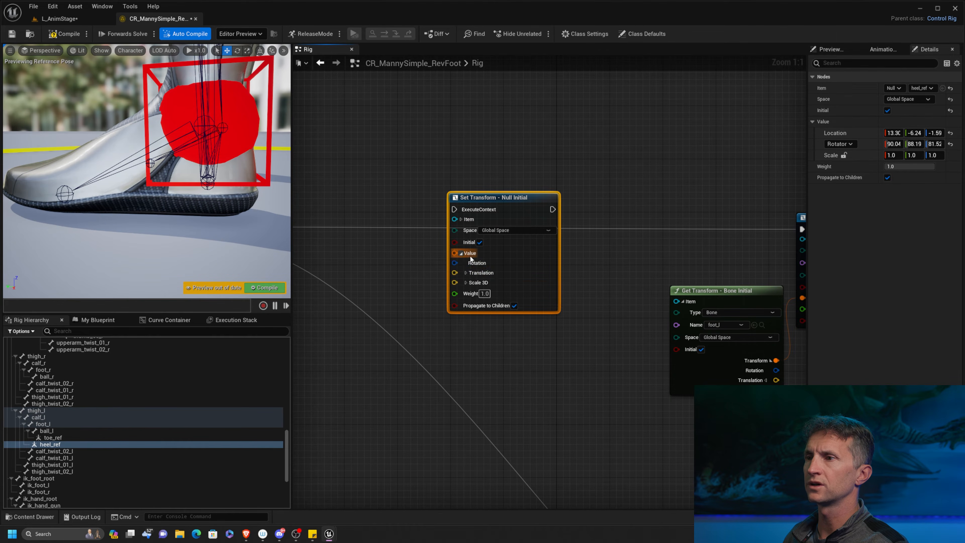
left_click(465, 273)
left_click(492, 284)
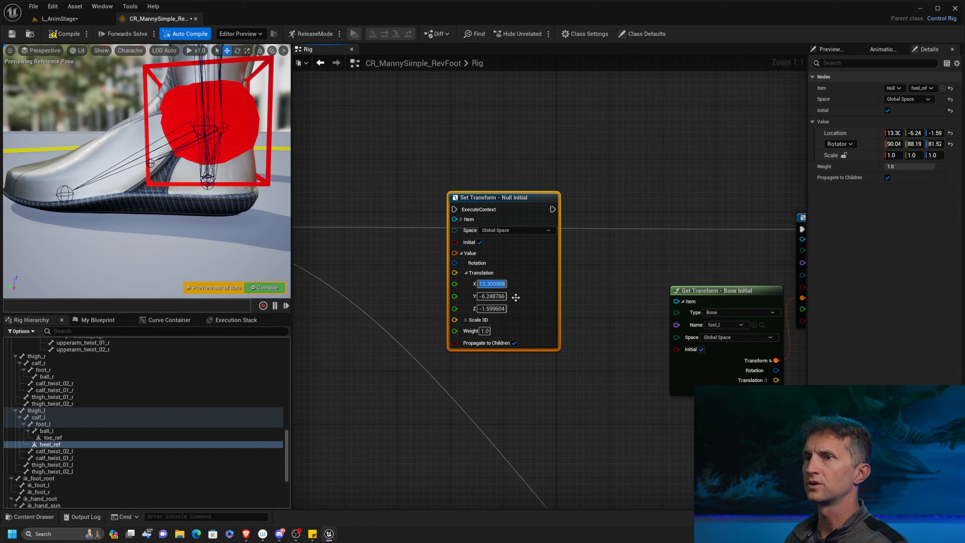
type("-10")
key("Return")
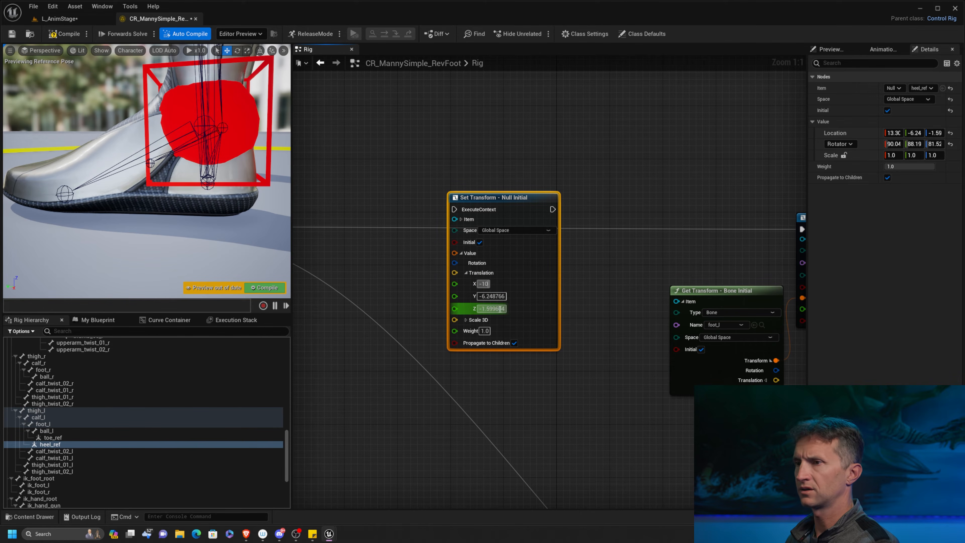
left_click(499, 296)
type("-5")
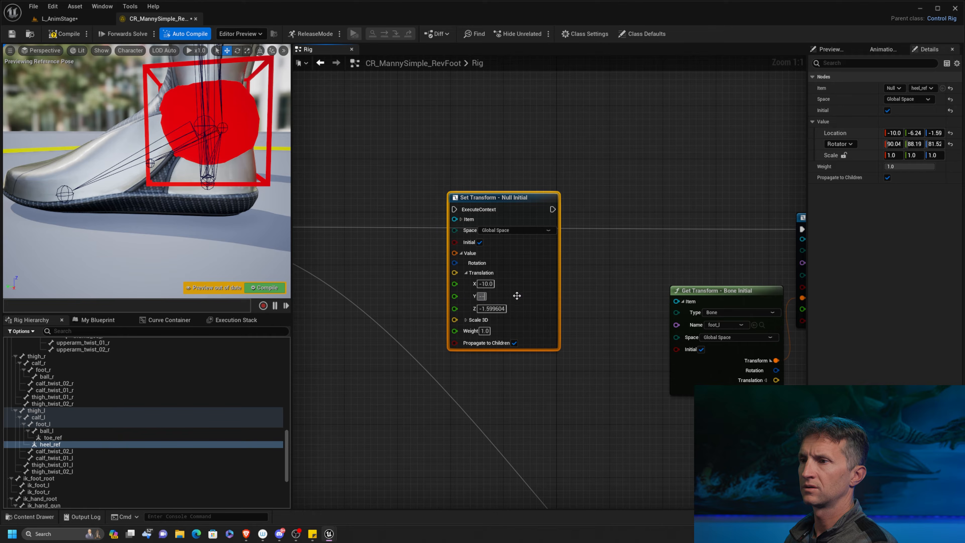
left_click(496, 315)
type("-0")
left_click(590, 293)
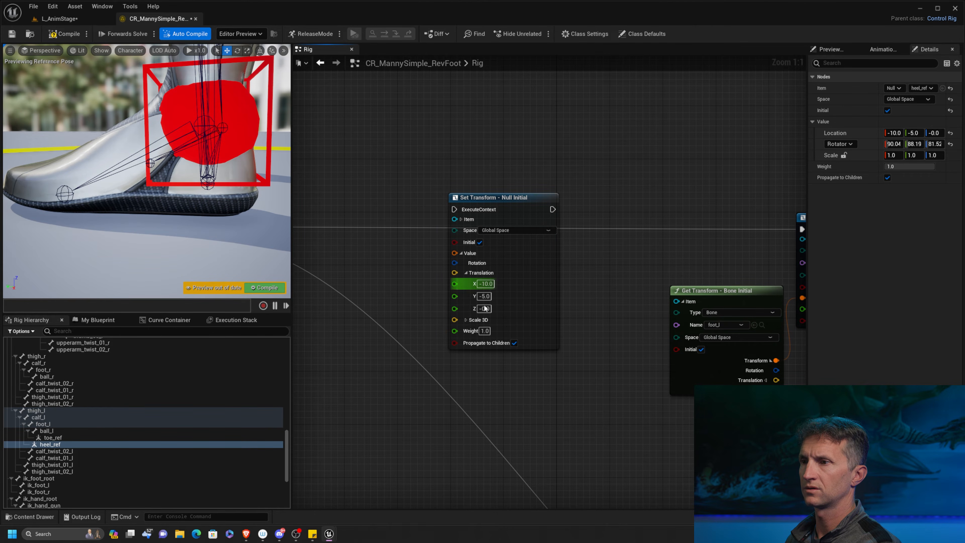
Wire heel_ref's Set Transform node into the execution chain ahead of L_Foot's Set Transform node and align it.
right_click_drag(324, 215, 457, 219)
left_click_drag(320, 233, 591, 215)
right_click_drag(725, 231, 504, 243)
left_click_drag(464, 222, 492, 236)
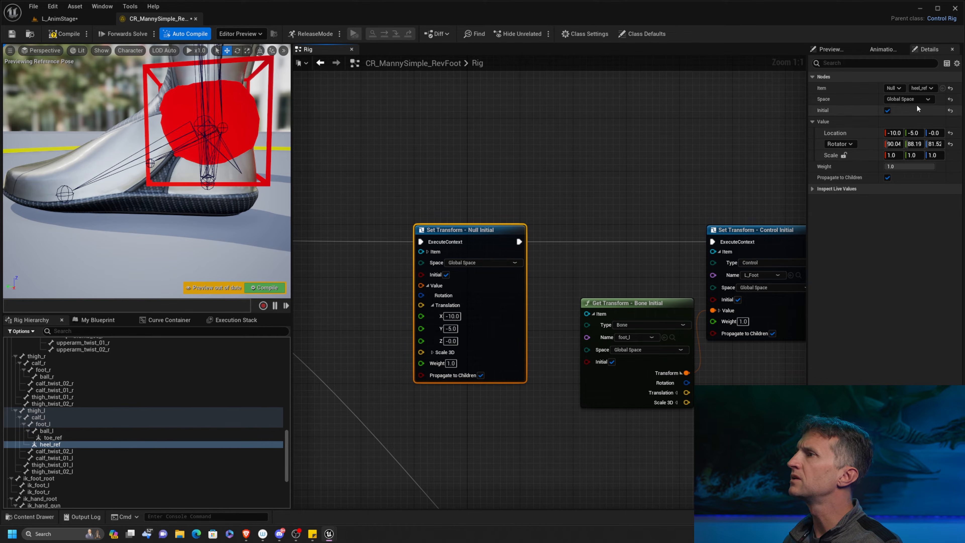
Reset the heel_ref null's current location to its default and compile the rig.
left_click(44, 443)
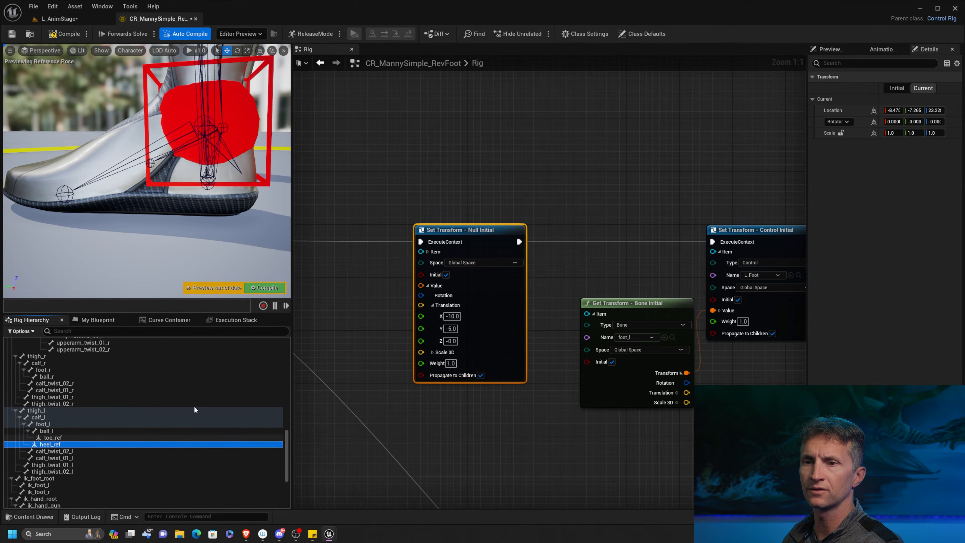
left_click(897, 90)
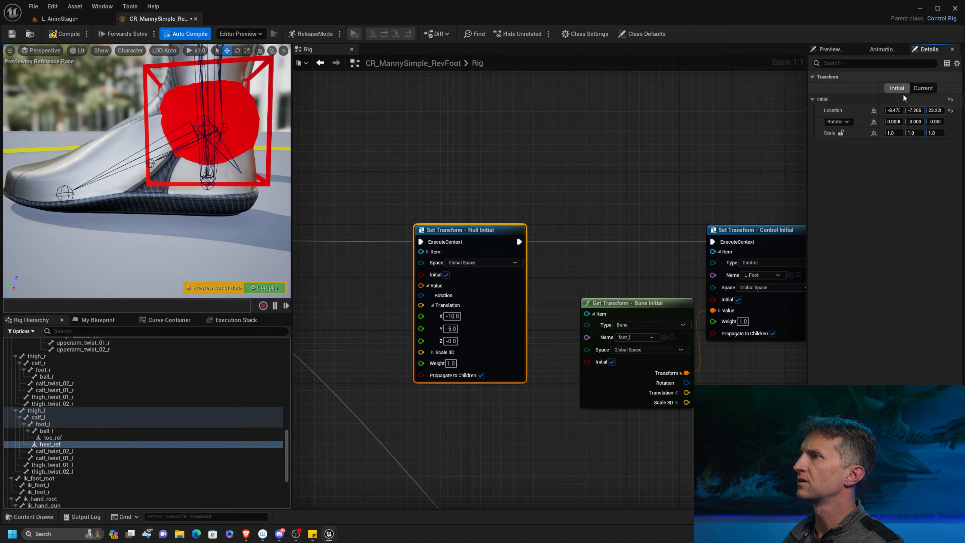
left_click(924, 88)
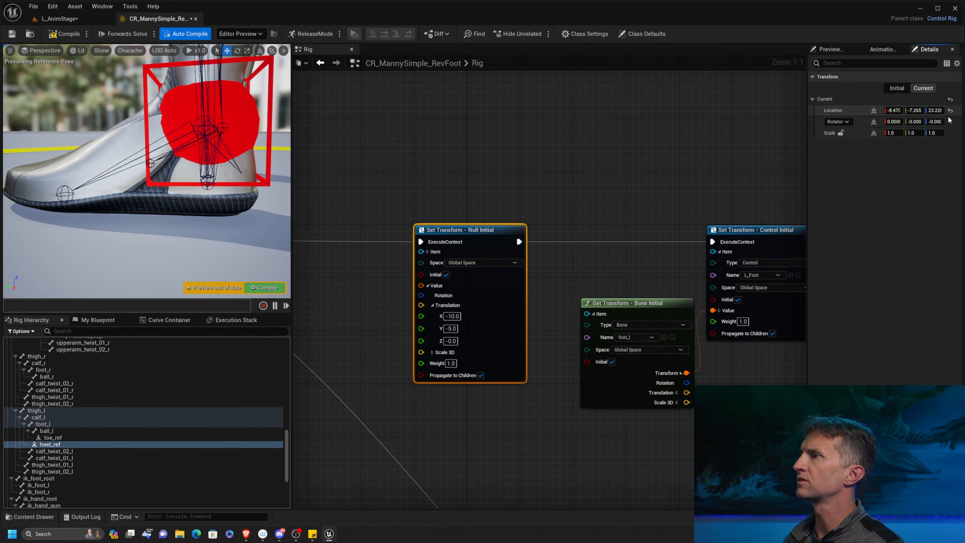
left_click(600, 260)
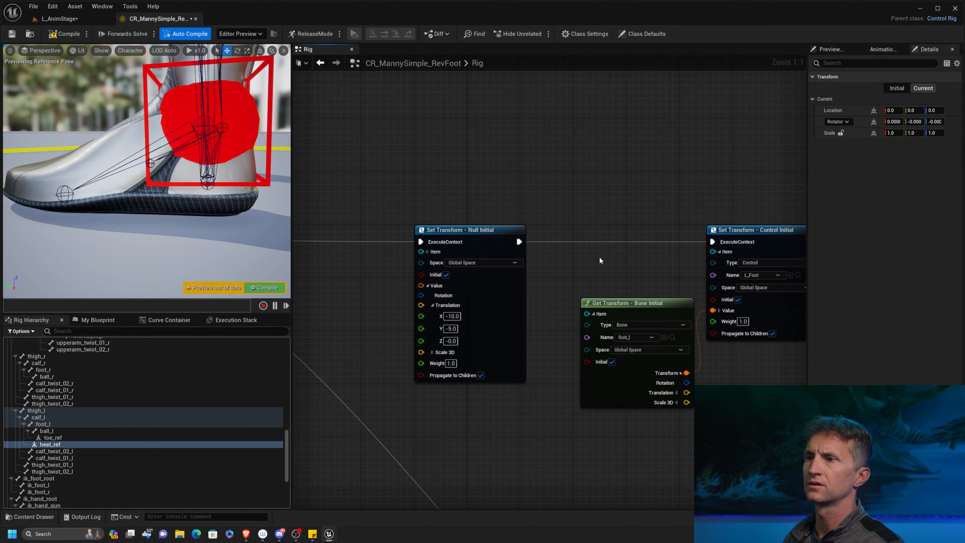
left_click(68, 35)
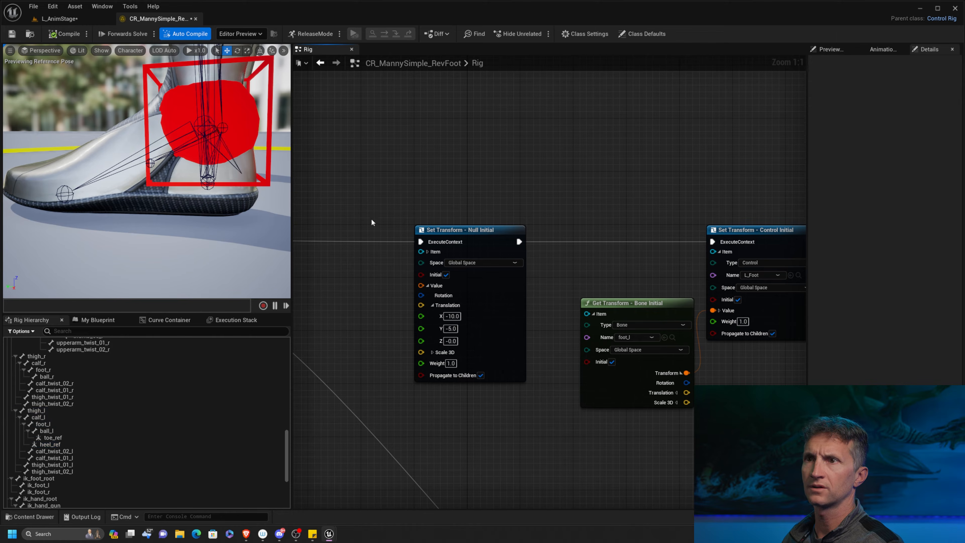
Switch heel_ref's Set Transform node to Local Space and move the node further ahead of L_Foot's nodes.
left_click(510, 290)
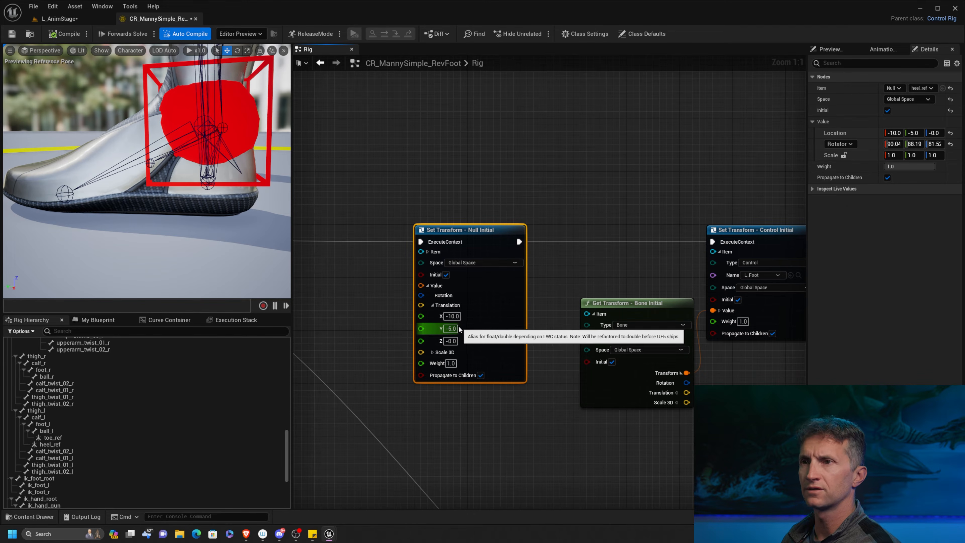
left_click(452, 316)
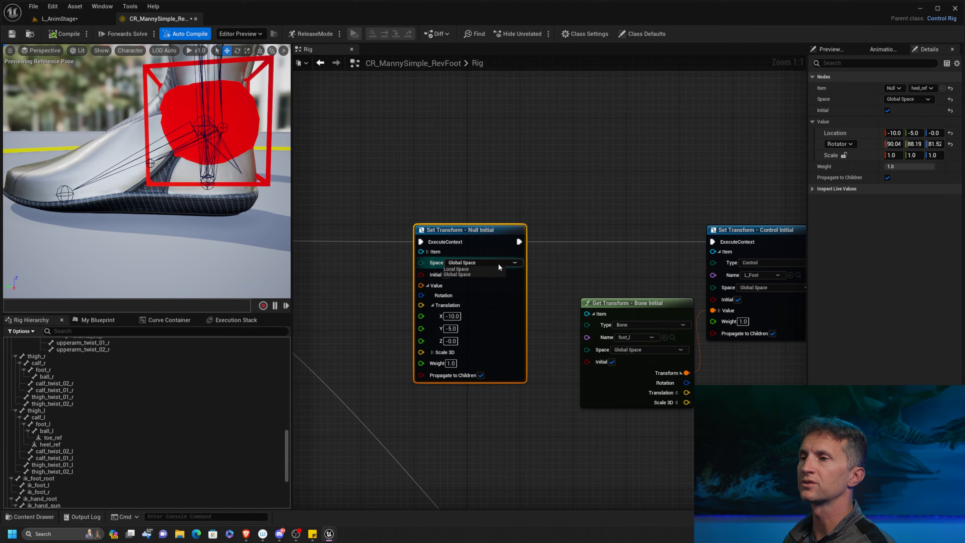
left_click(468, 268)
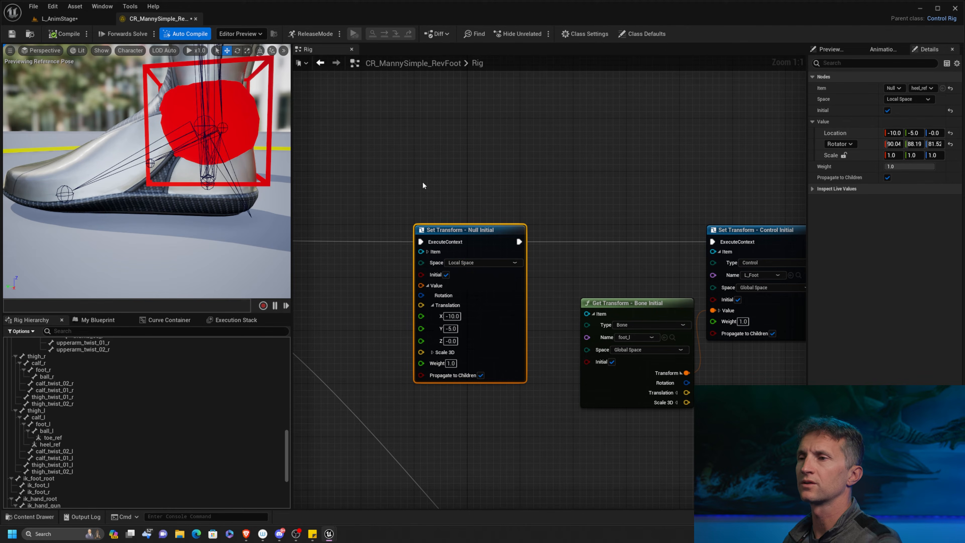
right_click_drag(472, 228, 526, 197)
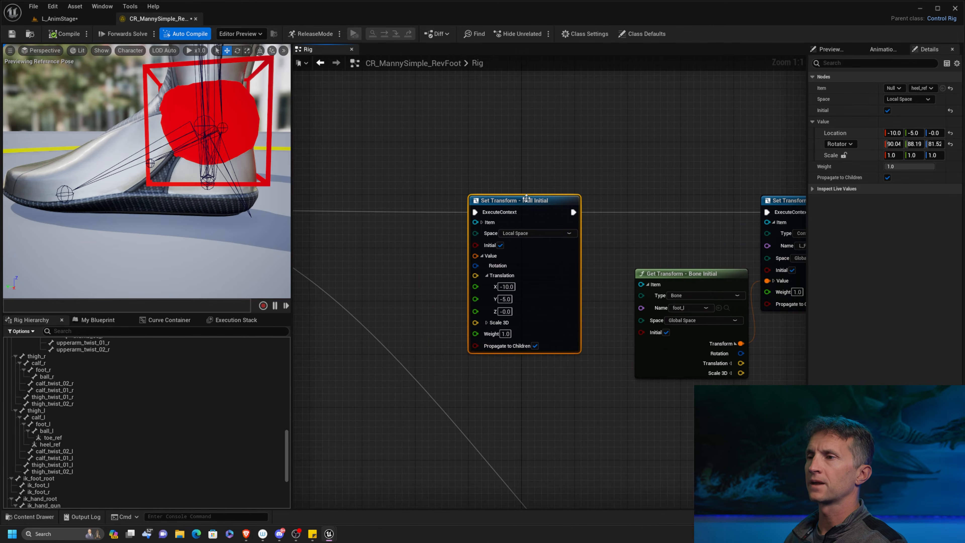
left_click_drag(527, 197, 486, 202)
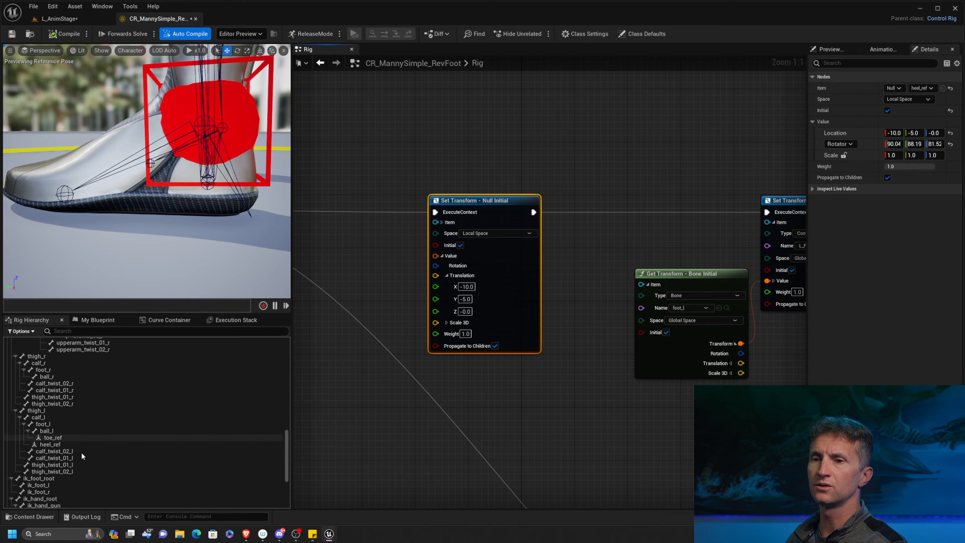
Position the toe_ref null toward the tip of the left shoe by setting its current location to X 8 and Y 1.
left_click(57, 438)
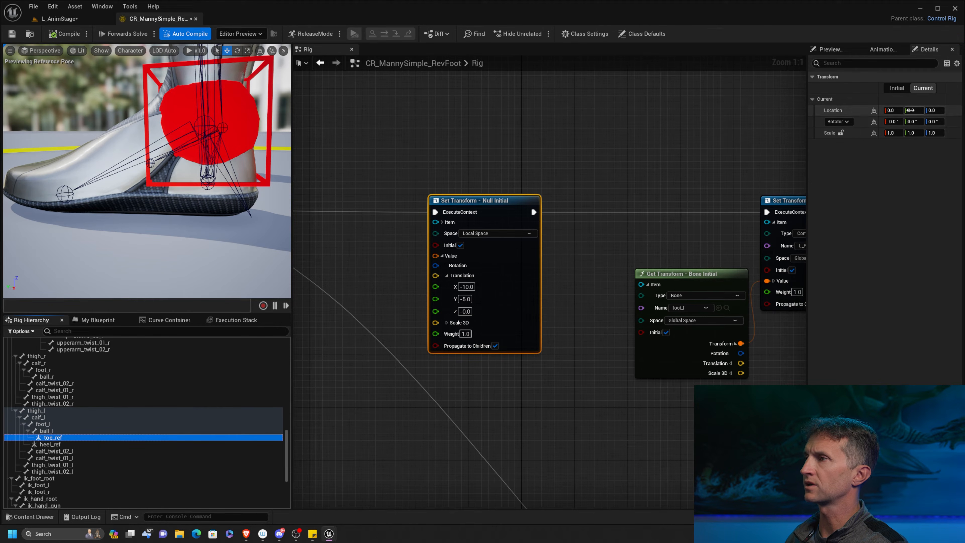
mouse_move(911, 110)
left_mouse_down()
mouse_move(884, 113)
mouse_move(898, 110)
left_mouse_up()
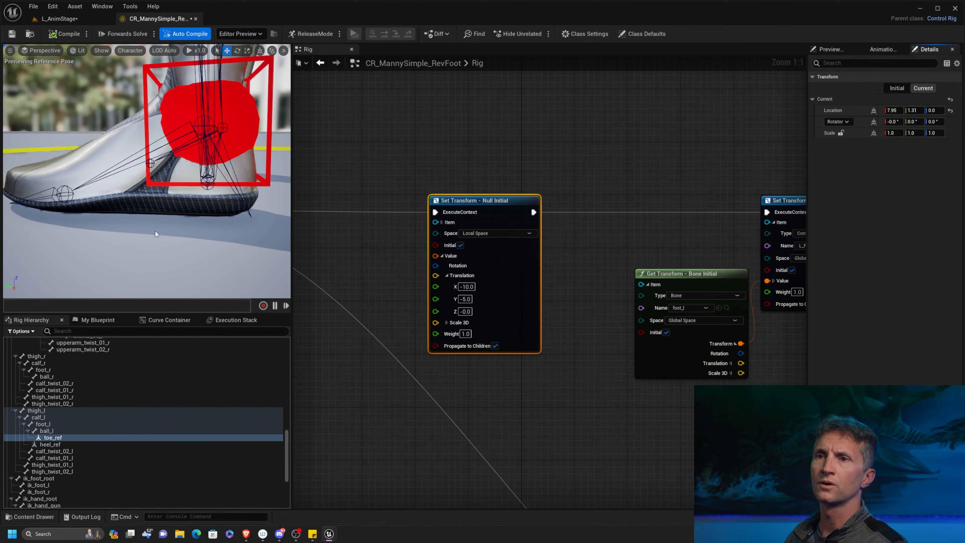
left_click_drag(156, 232, 218, 196, "alt")
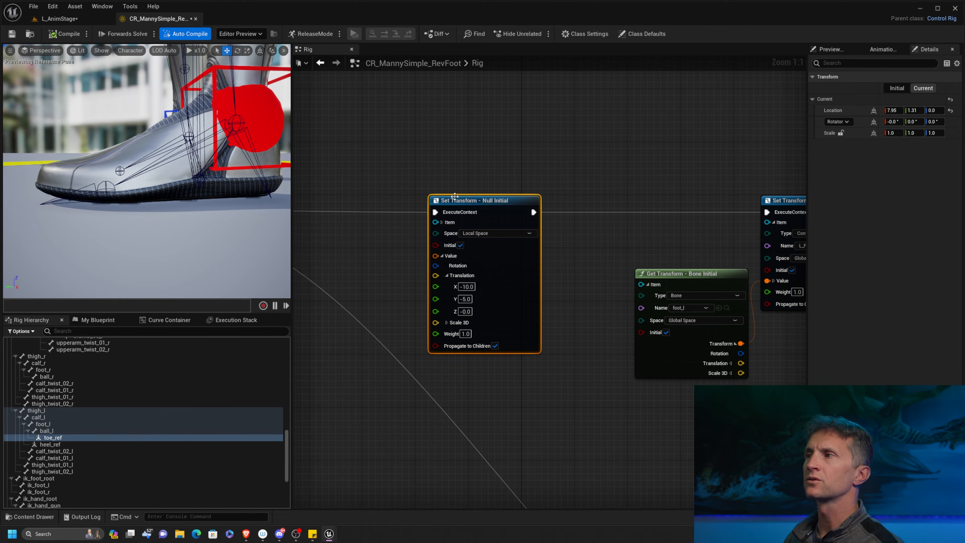
left_click(894, 110)
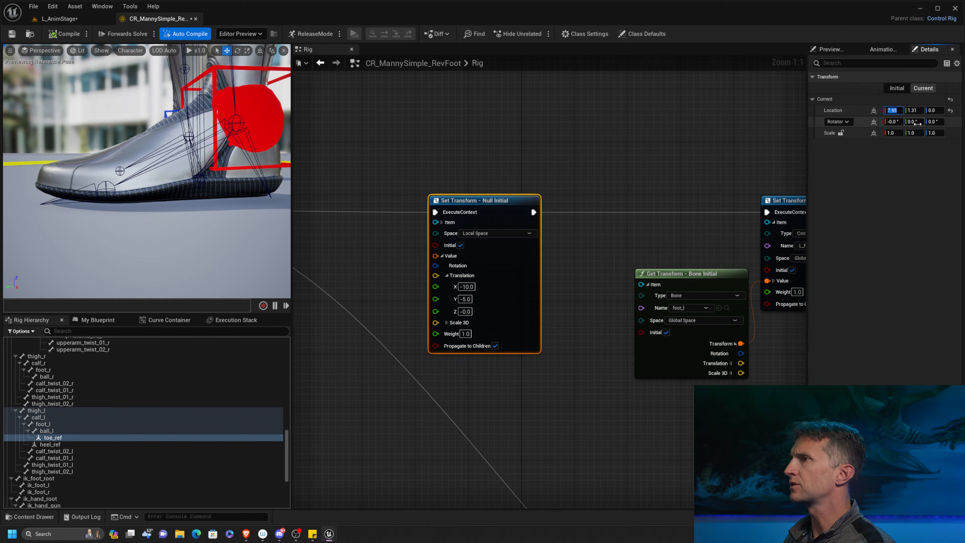
type("8")
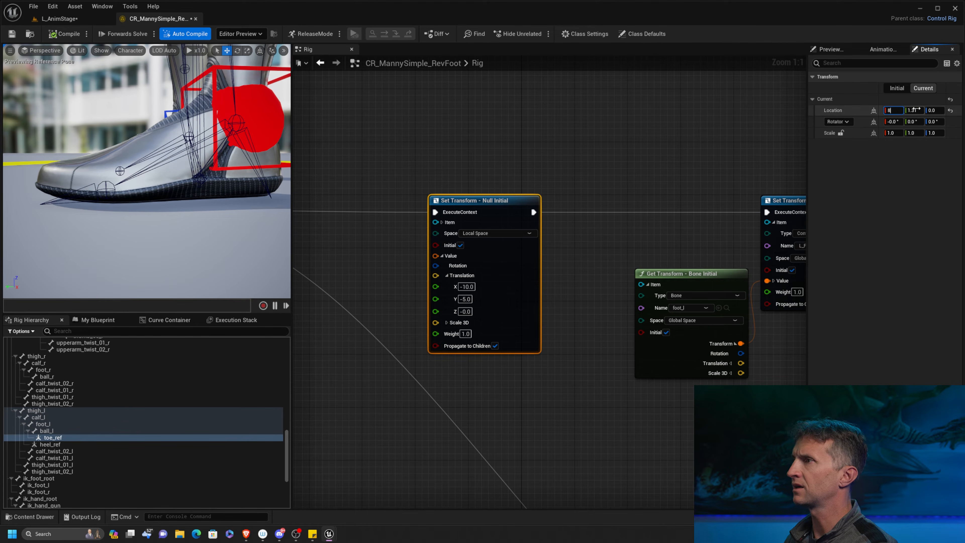
type("1")
key("Return")
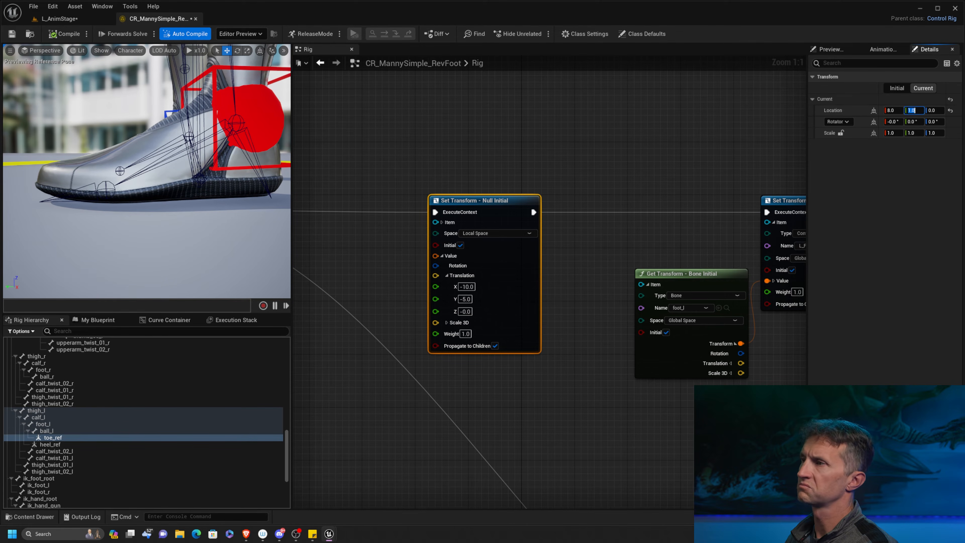
Duplicate heel_ref's Set Transform node and wire the copy between the original and L_Foot's Set Transform node.
right_click_drag(507, 167, 501, 157)
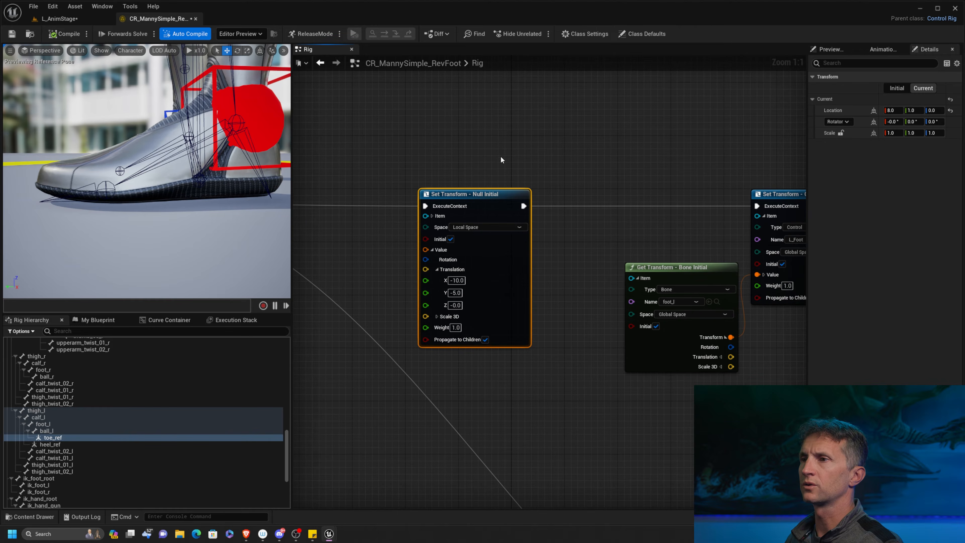
left_click_drag(493, 193, 434, 194)
key("ctrl+d")
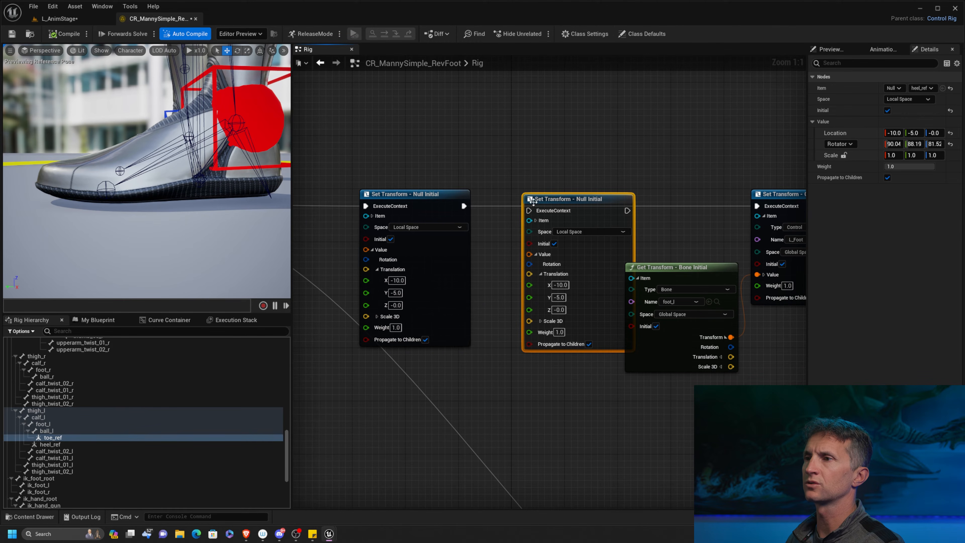
left_click_drag(627, 211, 762, 207)
left_click_drag(601, 203, 576, 200)
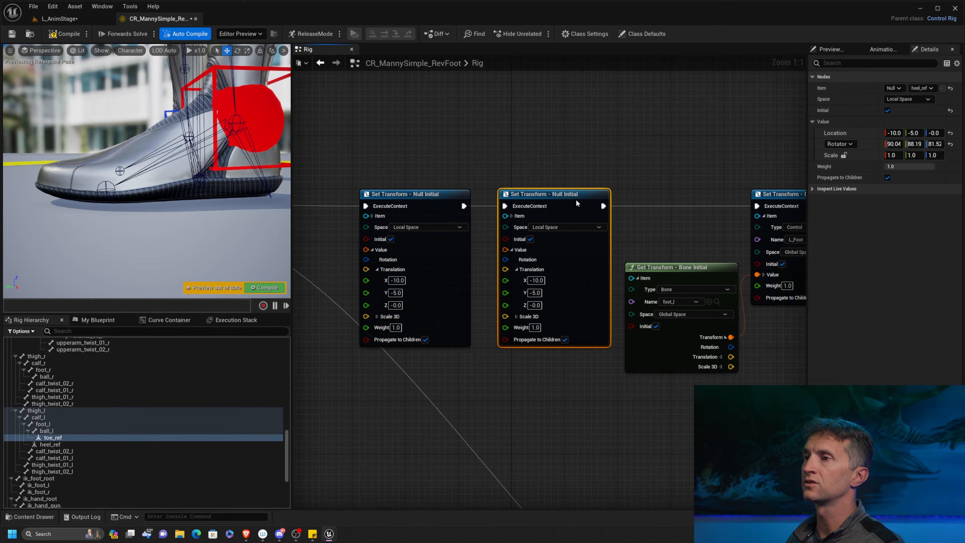
Change the duplicated Set Transform node's item to toe_ref and compile the rig.
left_click(512, 217)
left_click(568, 239)
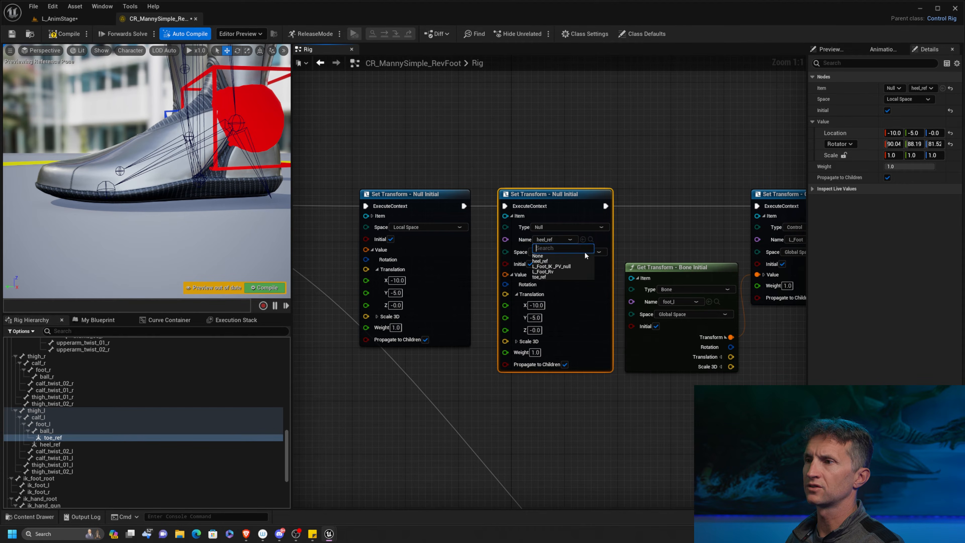
left_click(553, 278)
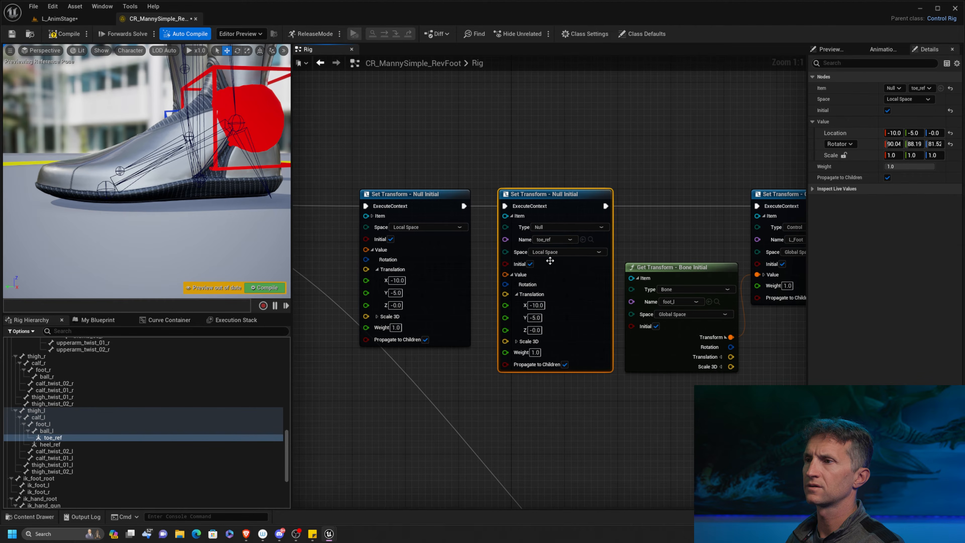
left_click(64, 34)
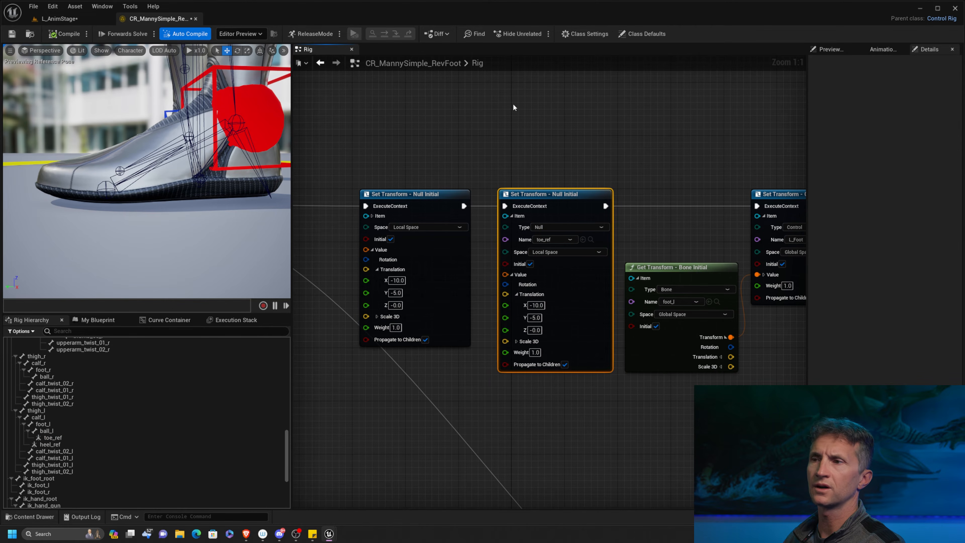
Compare the initial and current transforms of the toe_ref and heel_ref nulls.
left_click(61, 438)
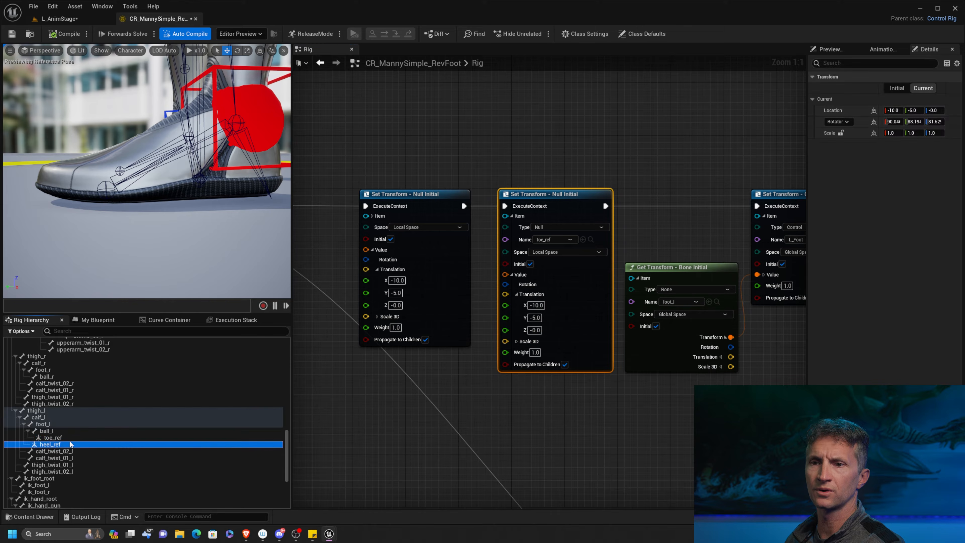
left_click(897, 88)
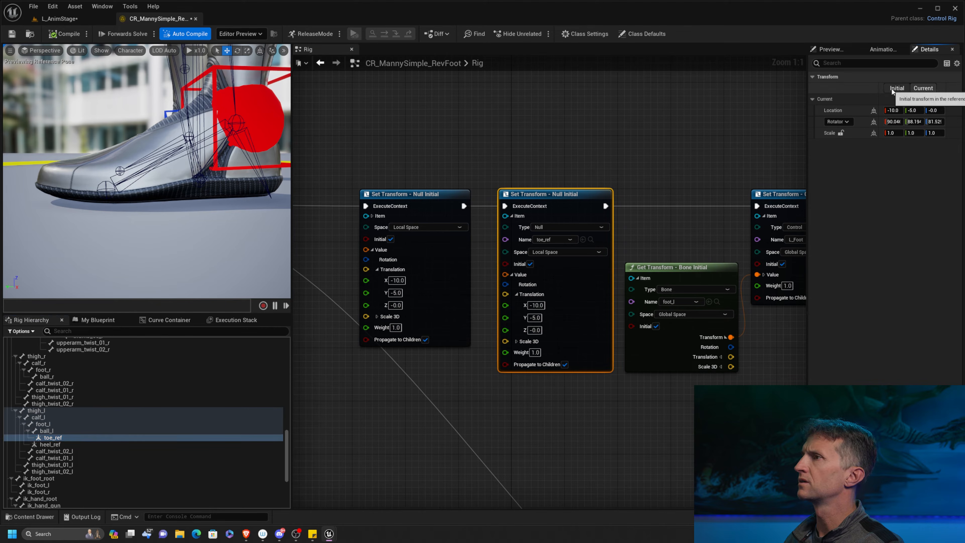
left_click(926, 88)
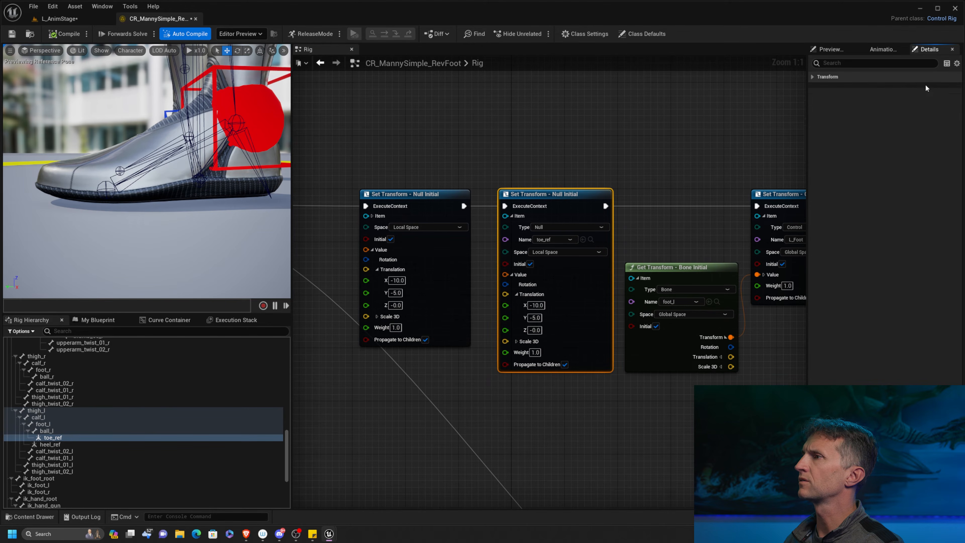
left_click(63, 445)
left_click(84, 437)
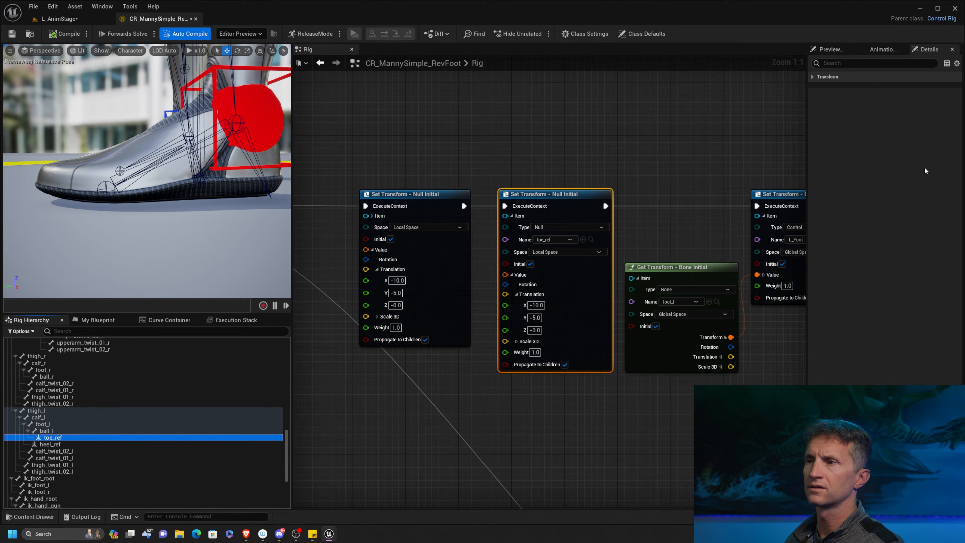
left_click(588, 196)
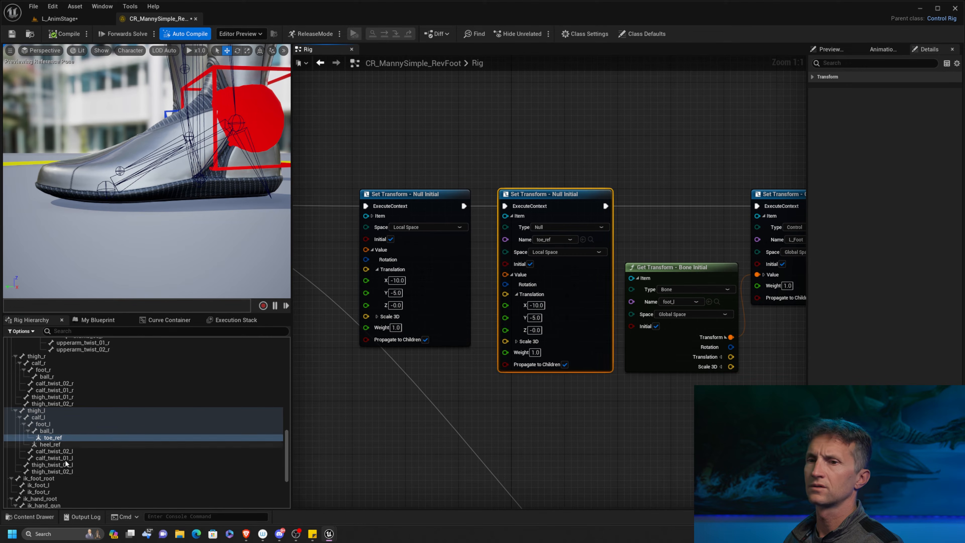
left_click(55, 445)
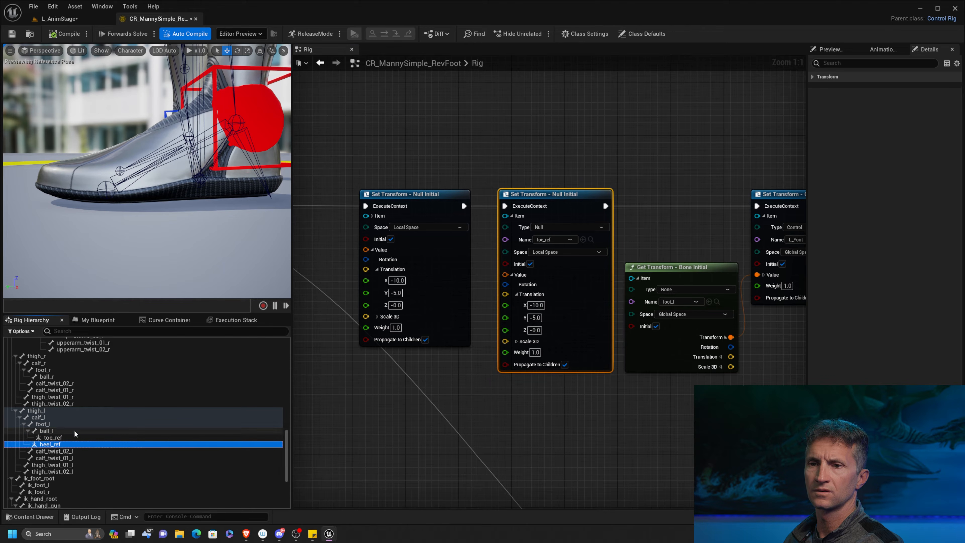
Reset the toe_ref null's current location and rotation to their default zero values.
left_click(110, 437)
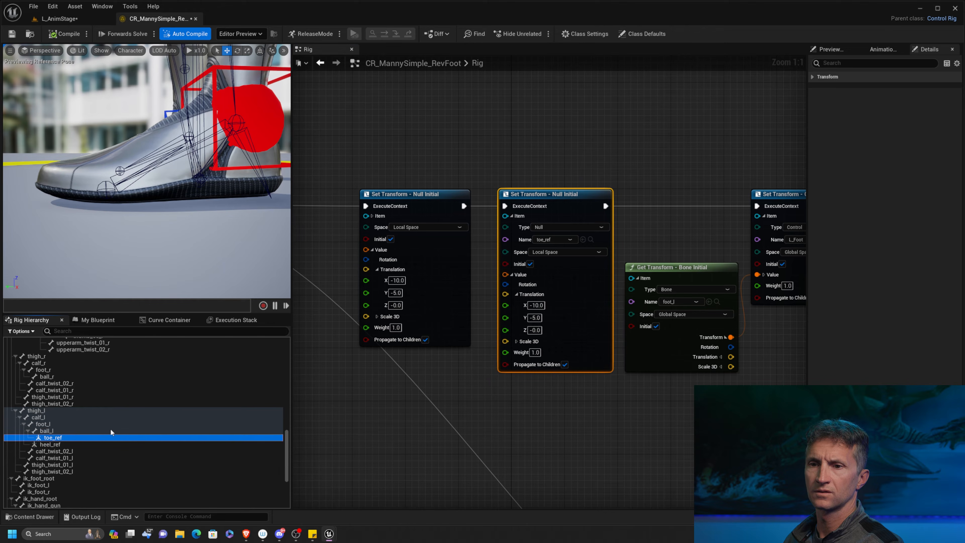
left_click(812, 77)
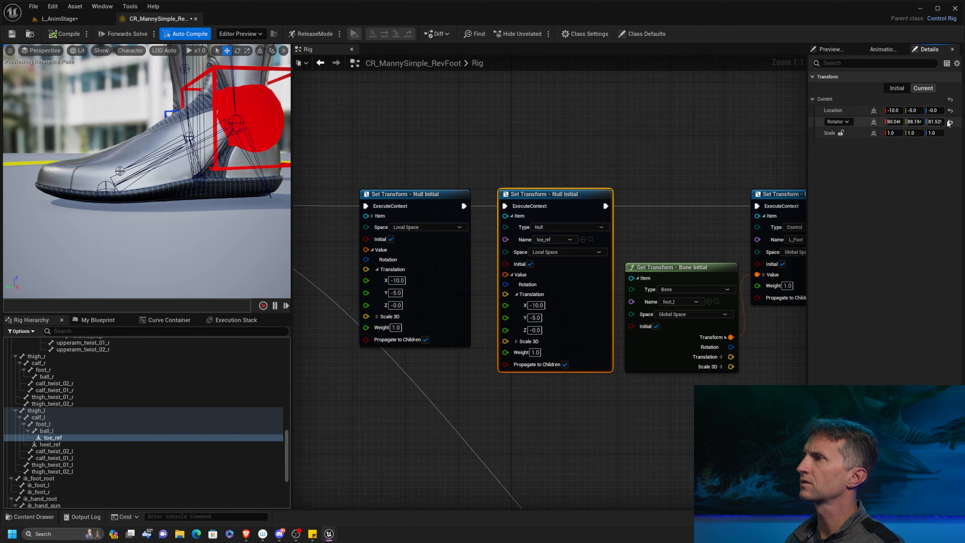
left_click(951, 111)
left_click(951, 122)
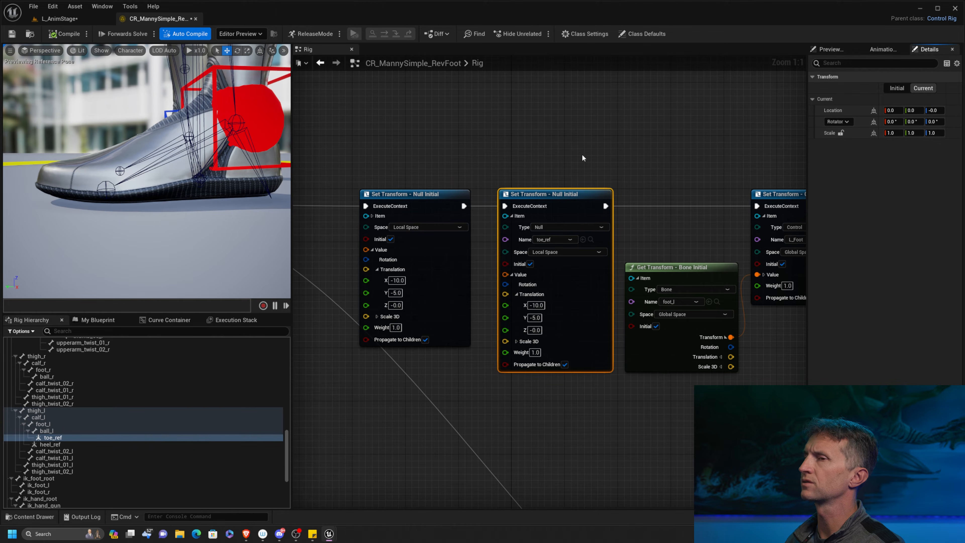
left_click(208, 106)
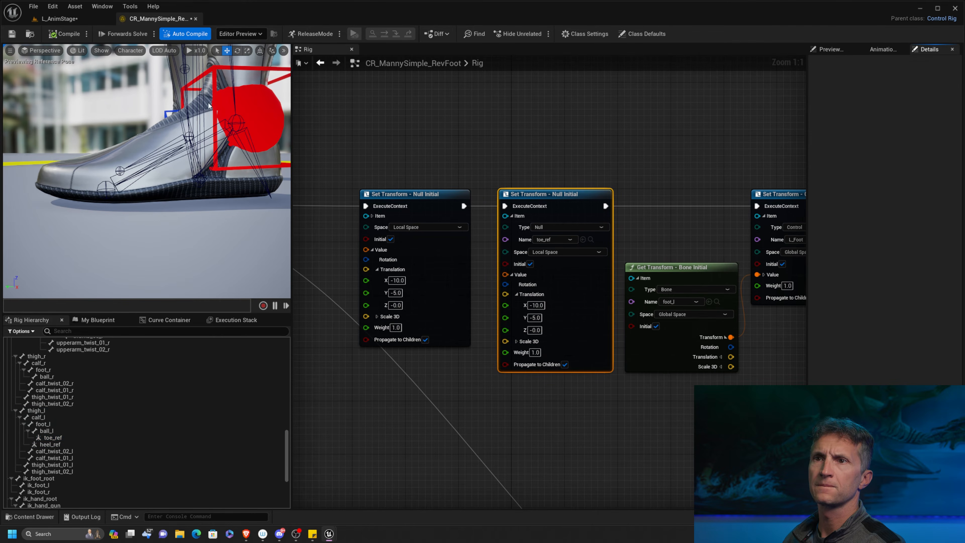
Set the translation in toe_ref's Set Transform node to X 7 and Y 1.
left_click(538, 306)
key("BackSpace")
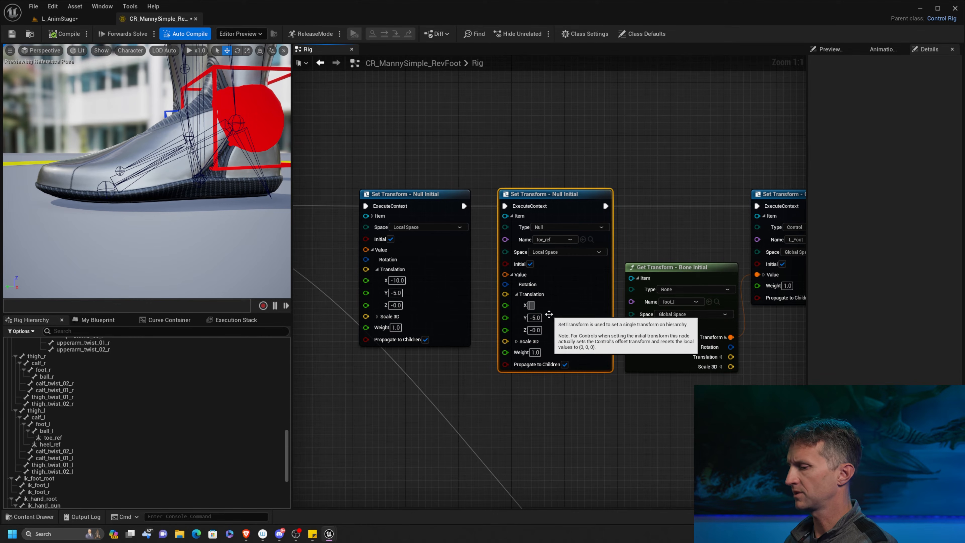
type("7")
key("Return")
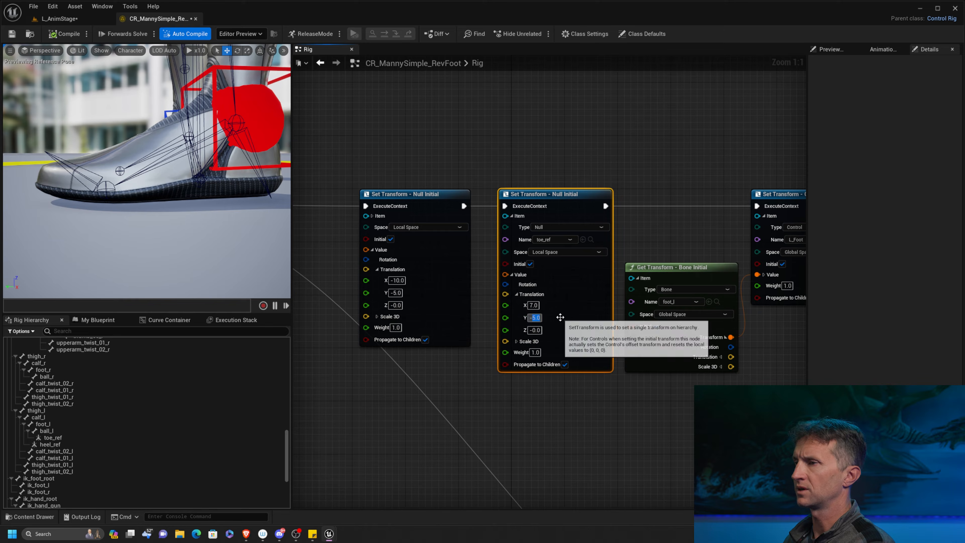
type("--")
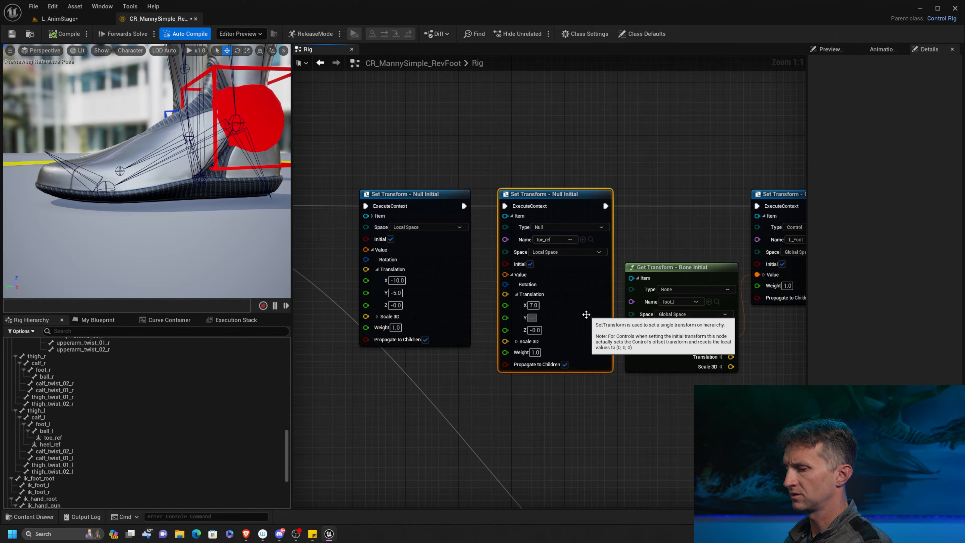
key("BackSpace")
key("BackSpace")
type("1")
key("Return")
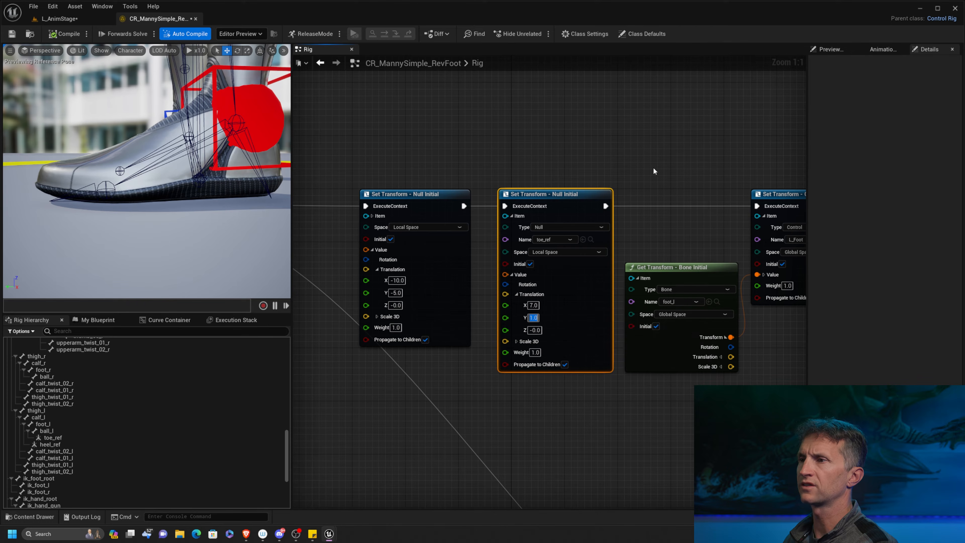
mouse_move(256, 269)
right_mouse_down()
mouse_move(247, 264)
mouse_move(258, 285)
right_mouse_up()
middle_click_drag(256, 266, 238, 295)
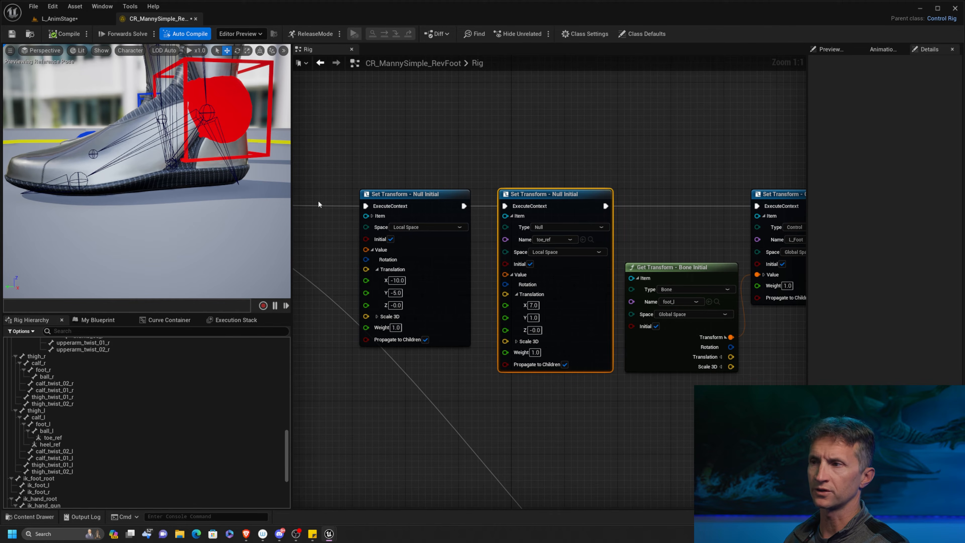
Delete the unconnected Set Transform node for L_Heel_RV_ctrl beyond L_Foot's Set Transform node.
left_click_drag(381, 158, 570, 245)
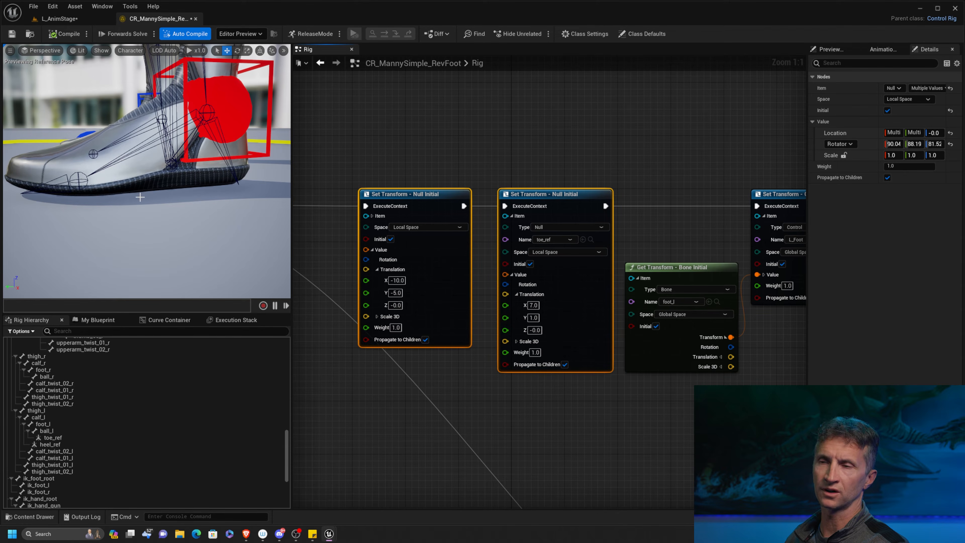
right_click_drag(575, 388, 312, 360)
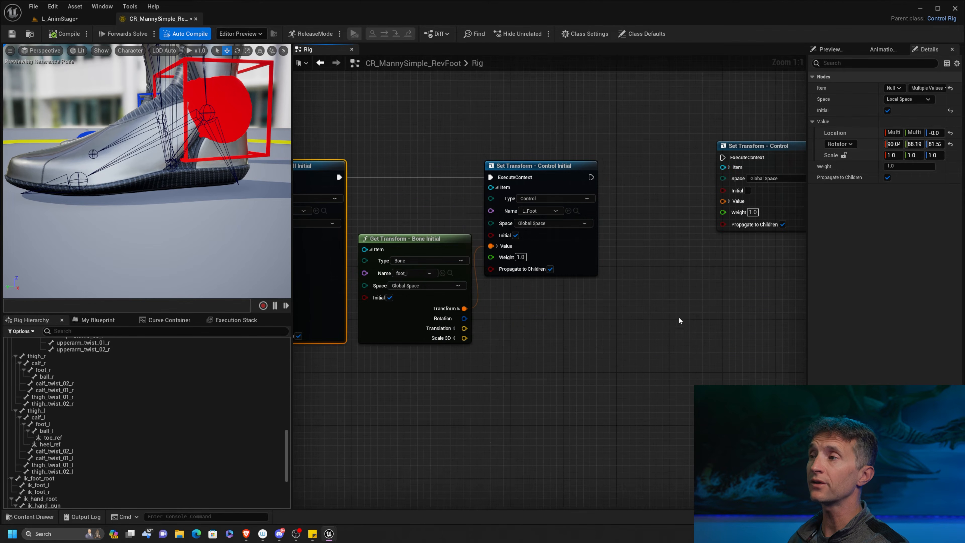
right_click_drag(680, 321, 477, 339)
left_click(570, 165)
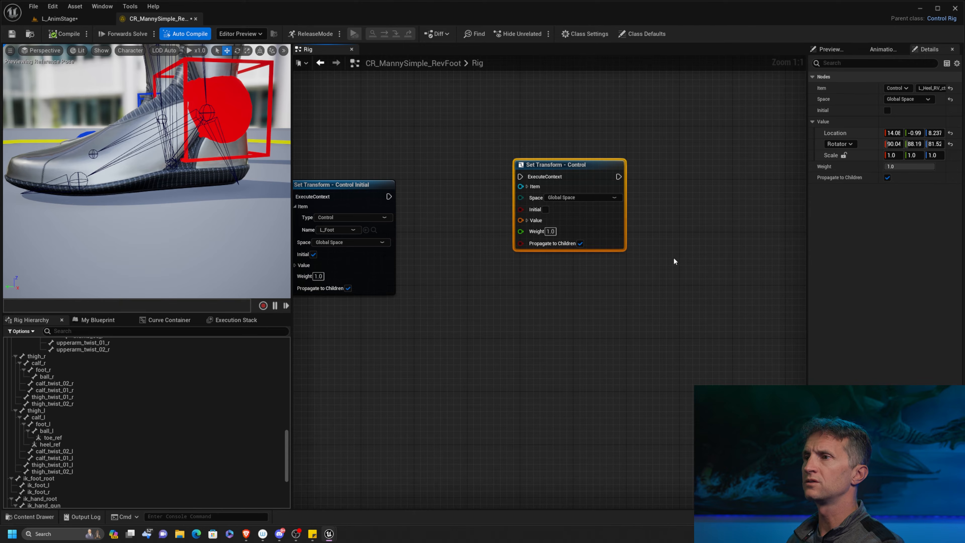
key("Delete")
Add a new Set Transform node for L_Heel_RV_ctrl and wire its execution after L_Foot's Set Transform node.
scroll(148, 388, "down", 5)
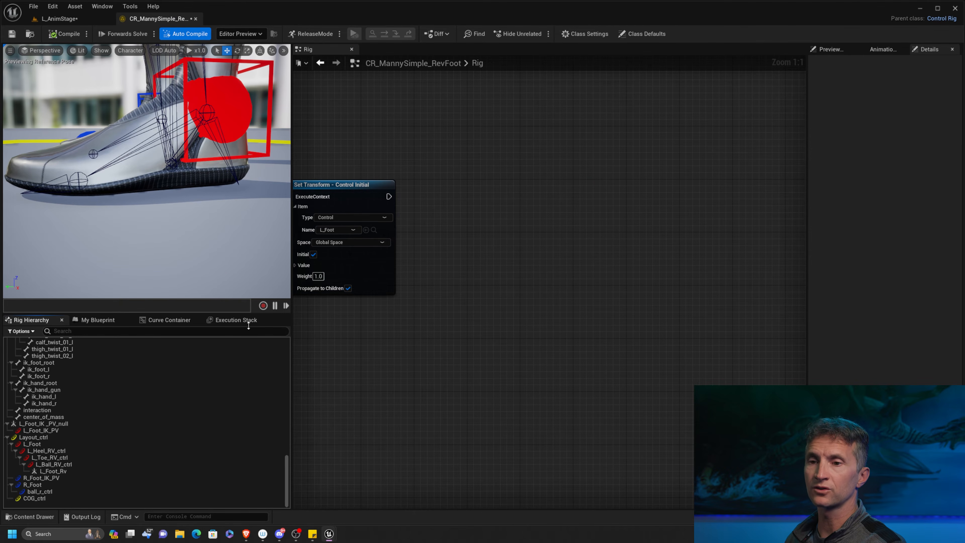
left_click_drag(46, 451, 582, 189)
left_click(598, 212)
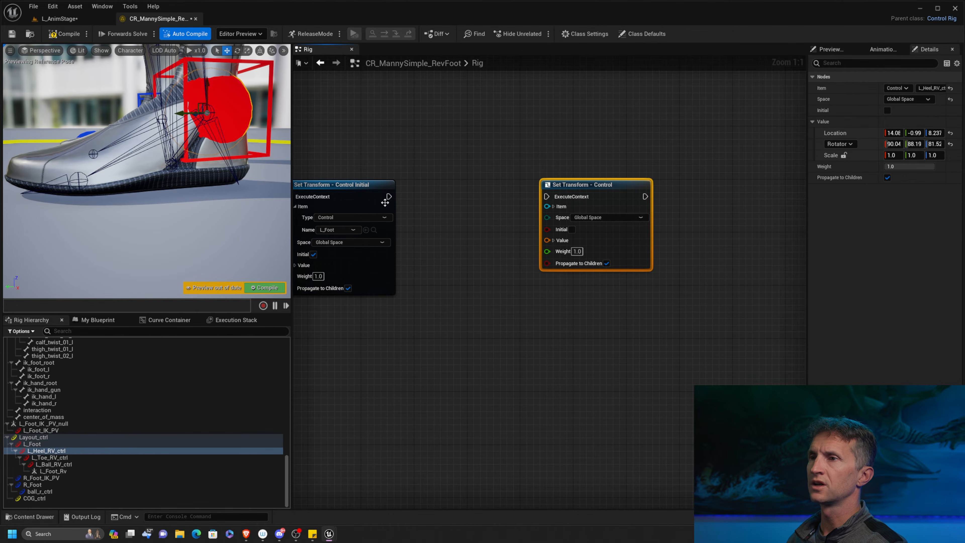
left_click_drag(389, 196, 605, 184)
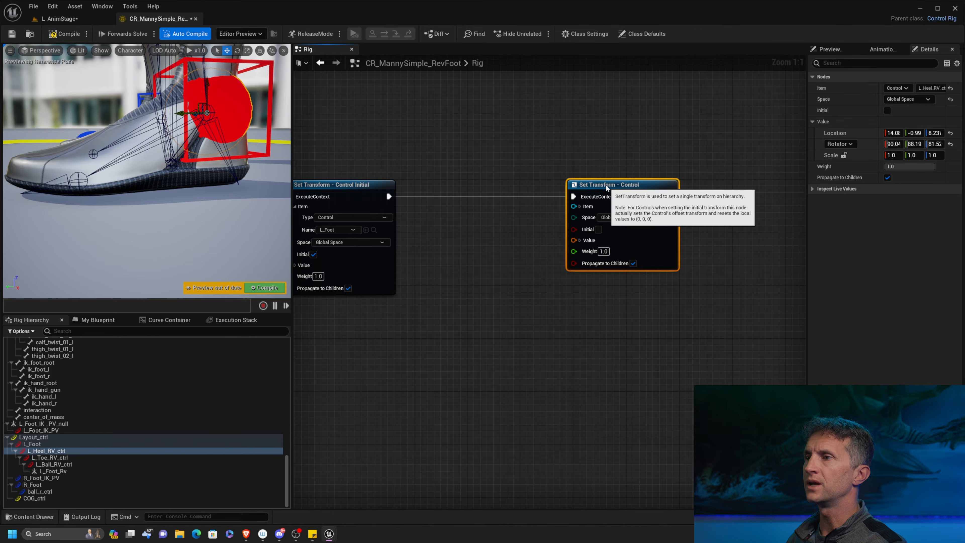
Add a Get Transform node for the heel_ref null and wire its transform into the value of L_Heel_RV_ctrl's Set Transform node.
scroll(150, 422, "up", 6)
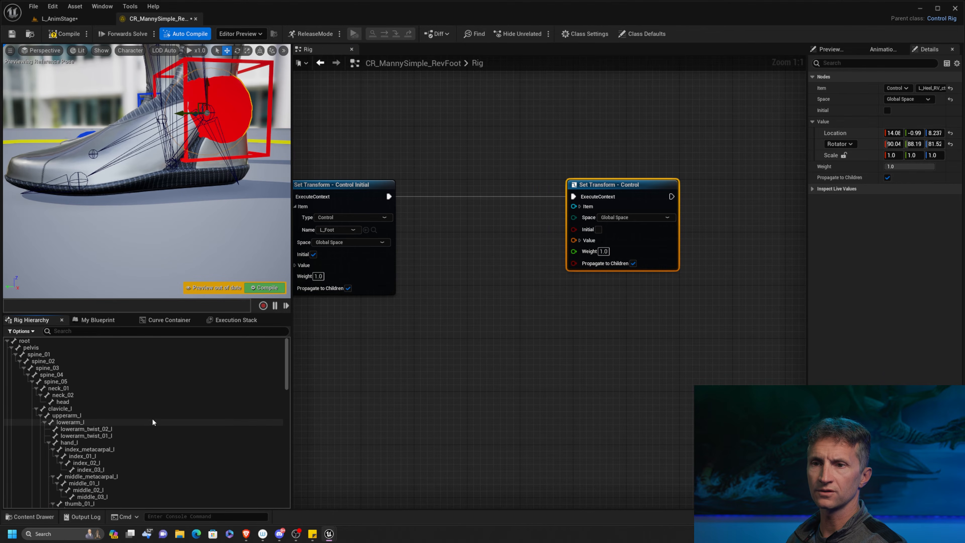
scroll(158, 437, "up", 10)
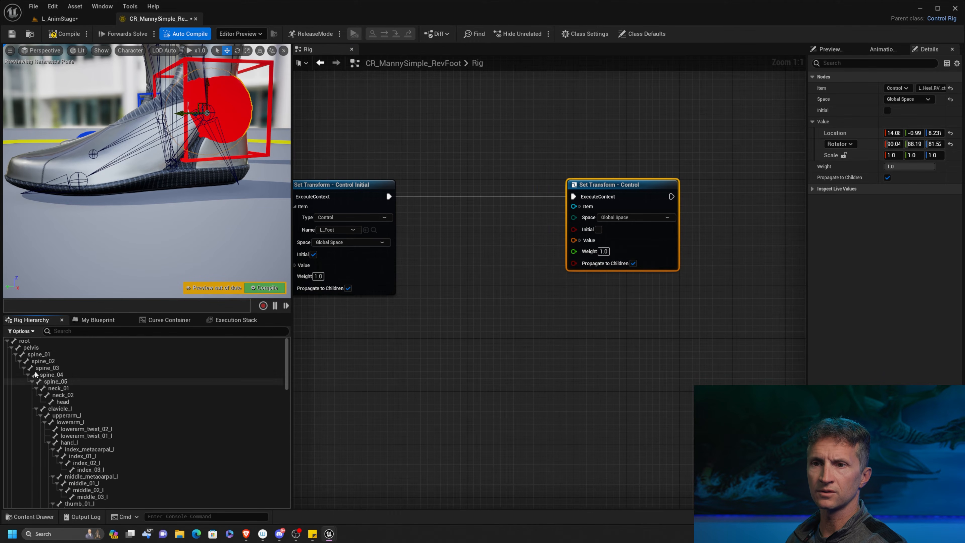
left_click(16, 354)
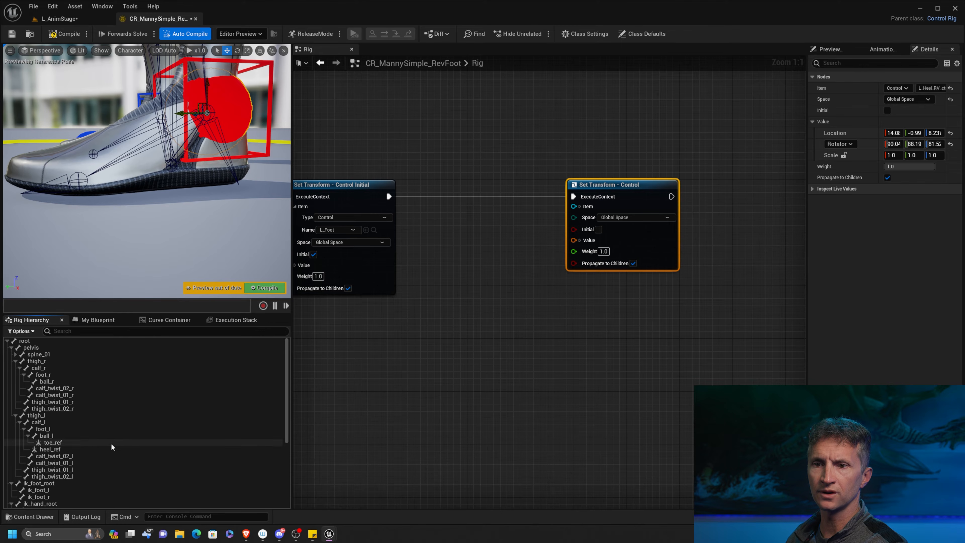
scroll(111, 443, "down", 3)
left_click_drag(61, 413, 402, 347)
left_click(465, 354)
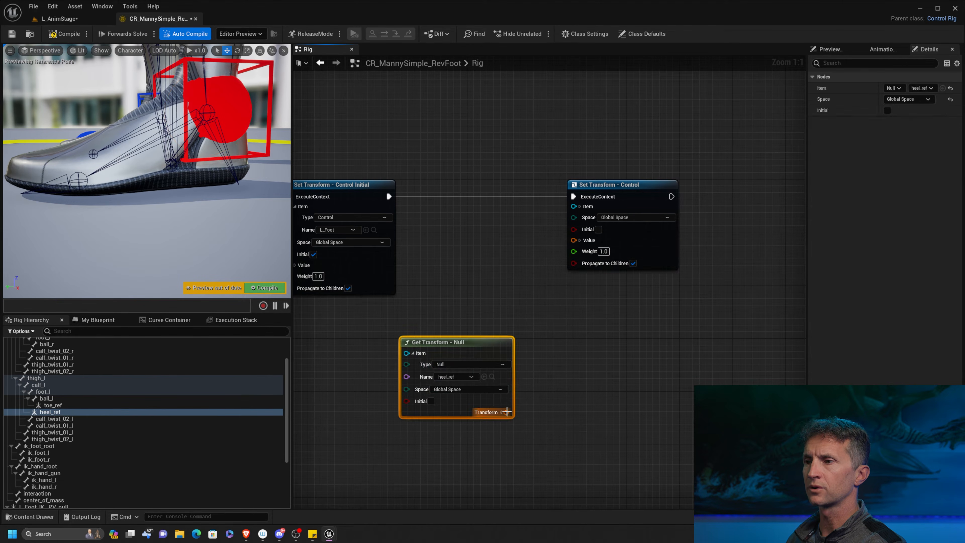
left_click_drag(506, 412, 576, 242)
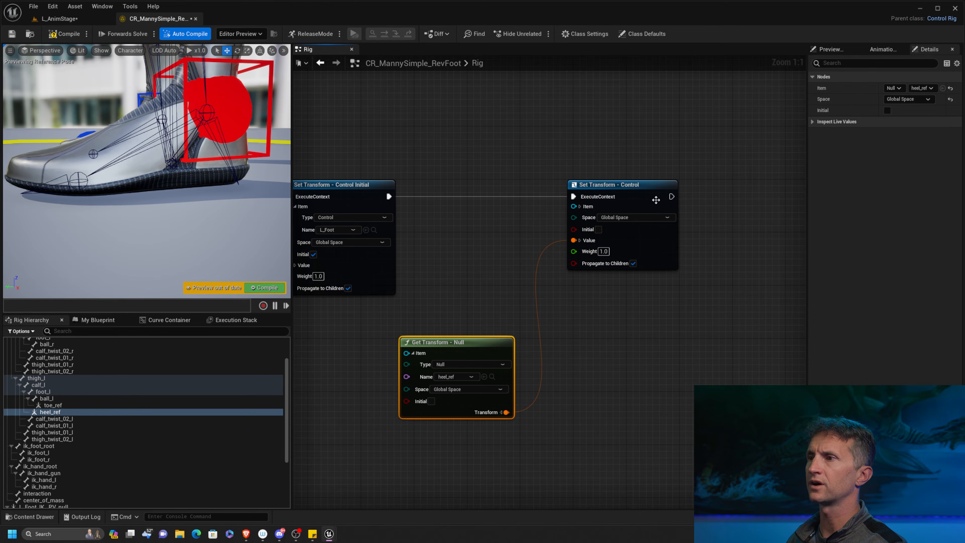
Enable Initial on L_Heel_RV_ctrl's Set Transform node, shift the node slightly and compile the rig.
left_click(598, 229)
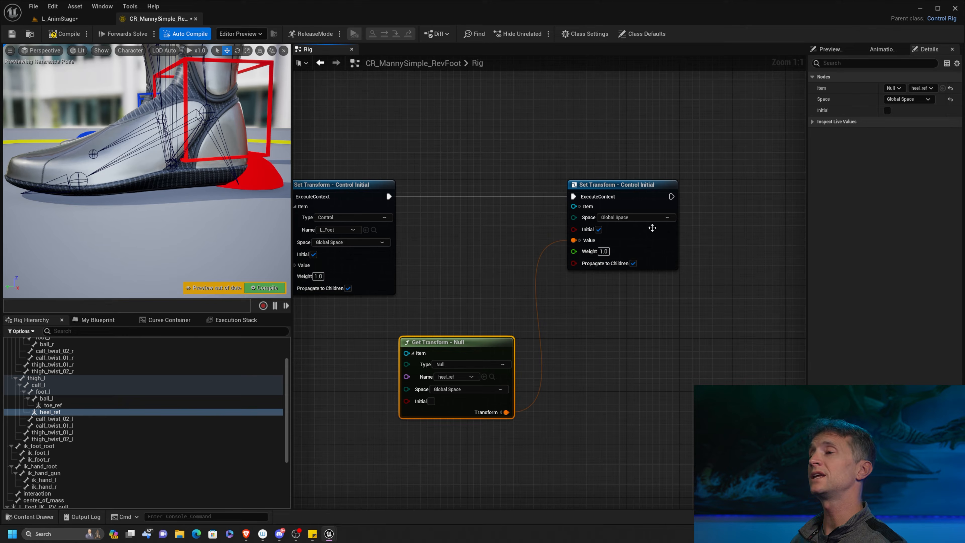
left_click_drag(640, 191, 642, 194)
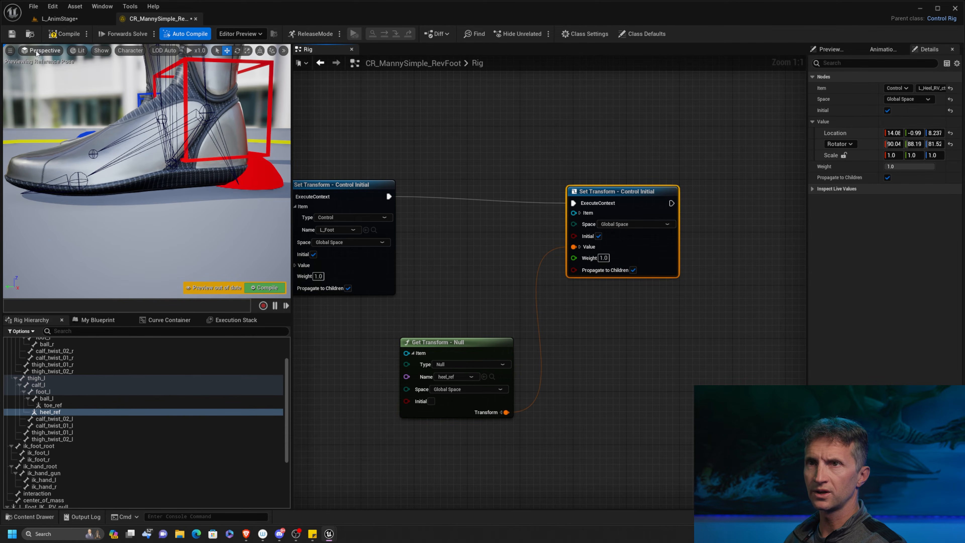
left_click(68, 35)
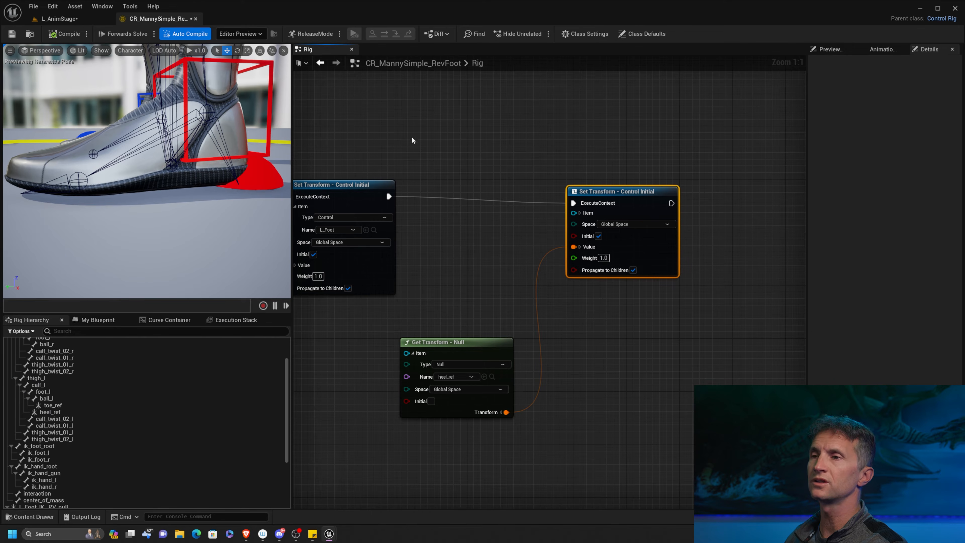
Lock the shape scale proportions of L_Heel_RV_ctrl and reduce the shape scale uniformly to about 0.433.
scroll(57, 470, "down", 5)
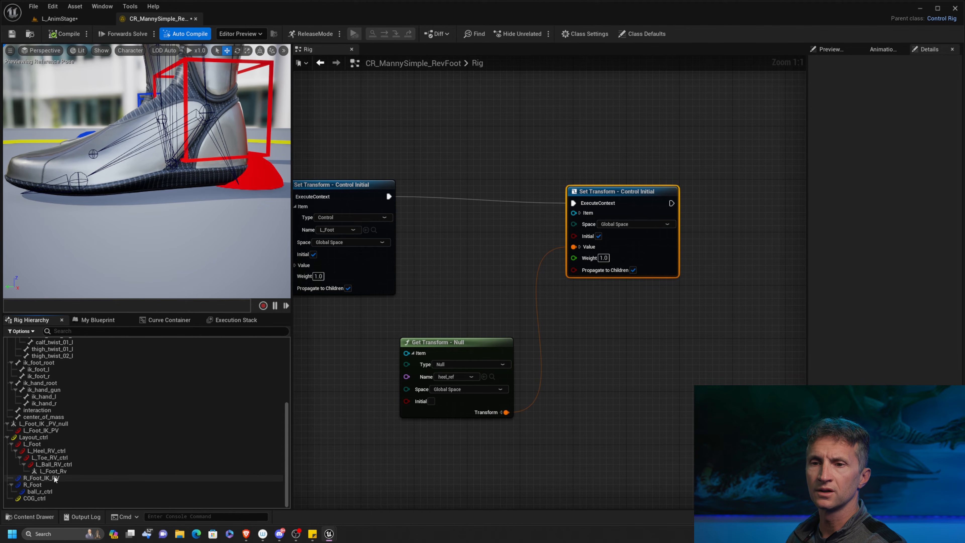
left_click(71, 451)
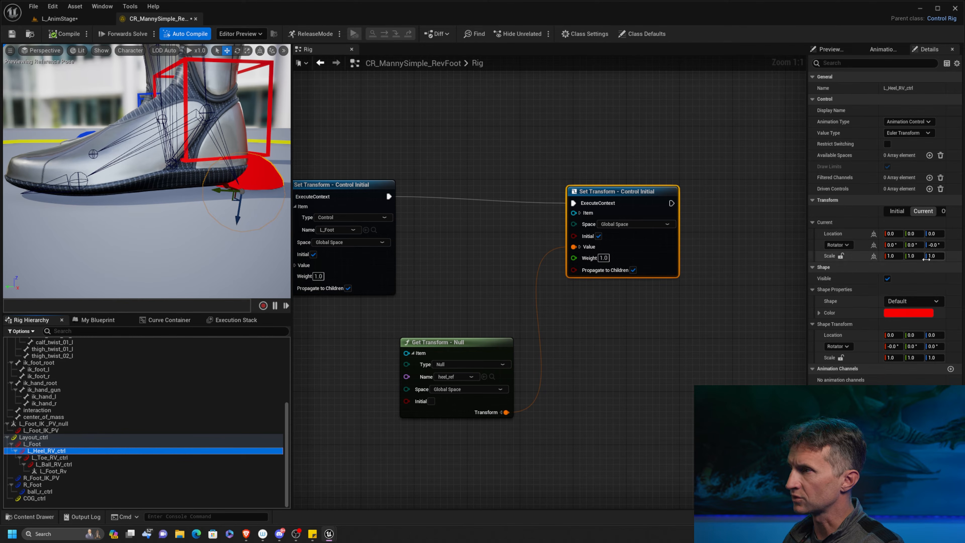
left_click(841, 359)
left_click_drag(897, 362, 886, 361)
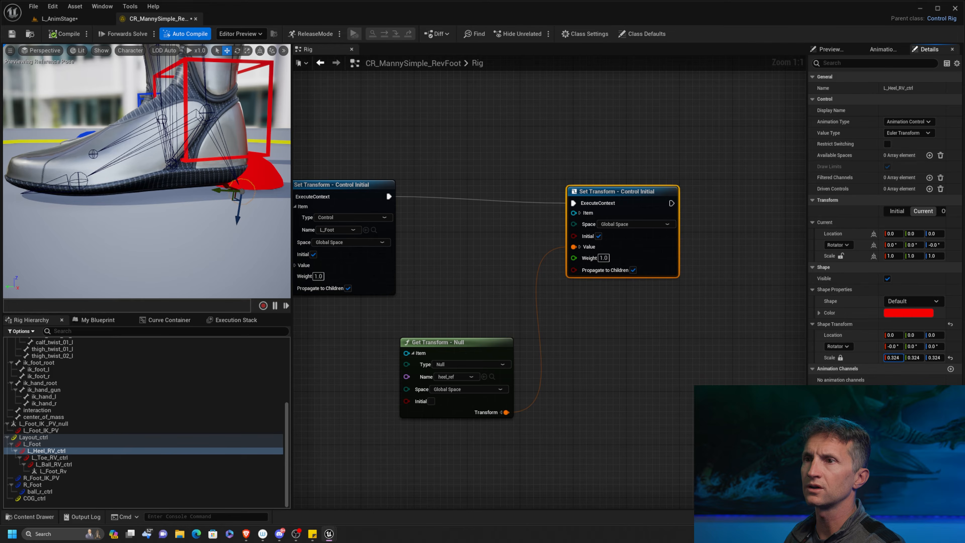
Change L_Heel_RV_ctrl's shape color to a lighter red, then select its Set Transform node.
left_click(910, 313)
left_click_drag(962, 326, 618, 172)
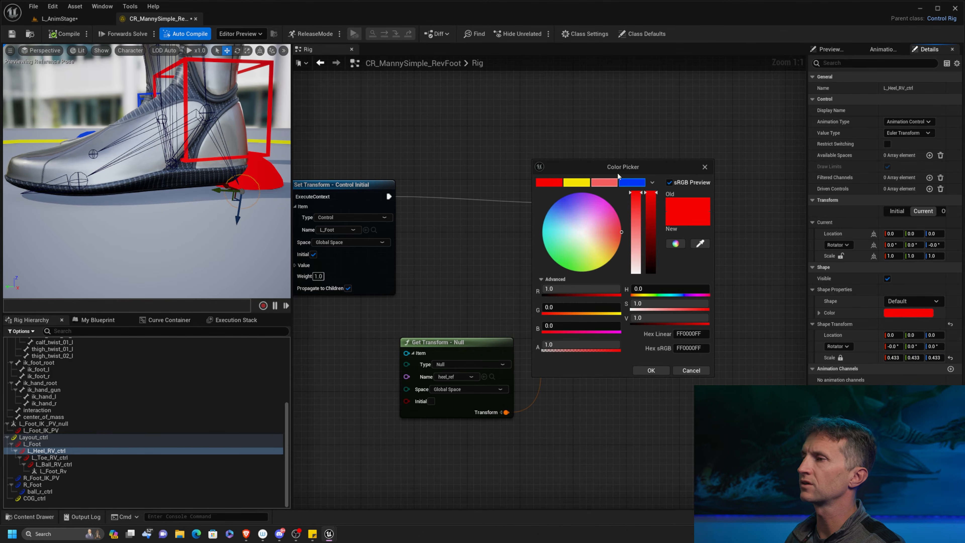
left_click(635, 201)
left_click(666, 371)
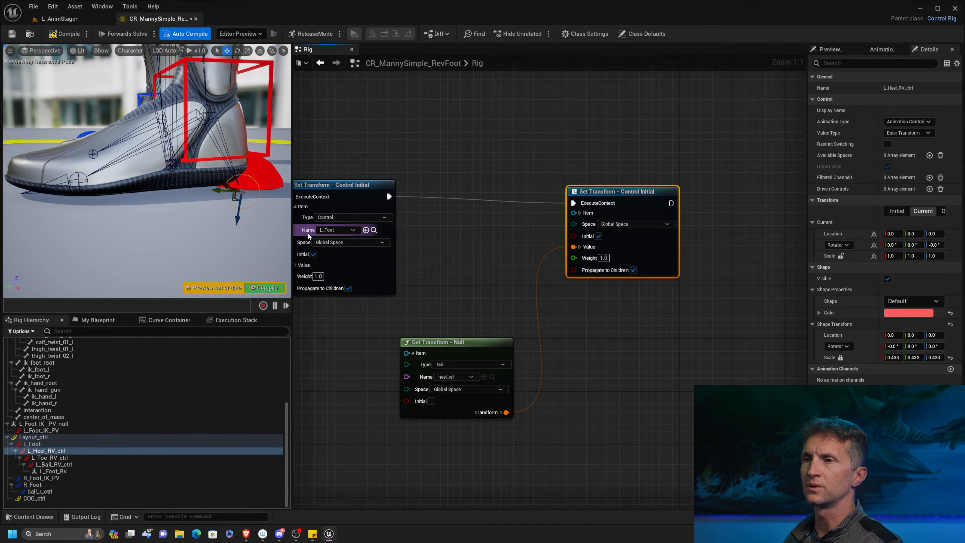
left_click(624, 200)
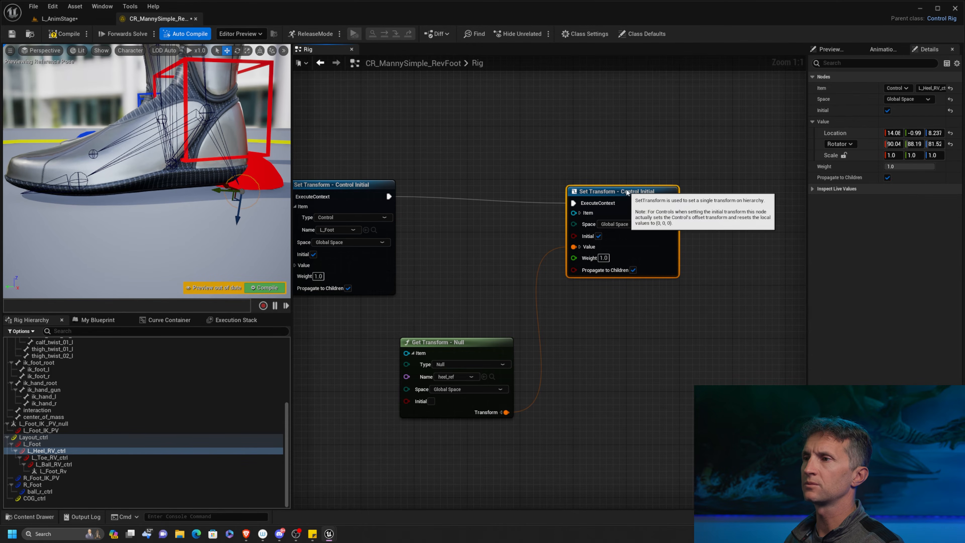
Align L_Heel_RV_ctrl's Set Transform node in the execution row and add a Set Transform node for L_Toe_RV_ctrl beyond it.
left_click_drag(624, 201, 624, 193)
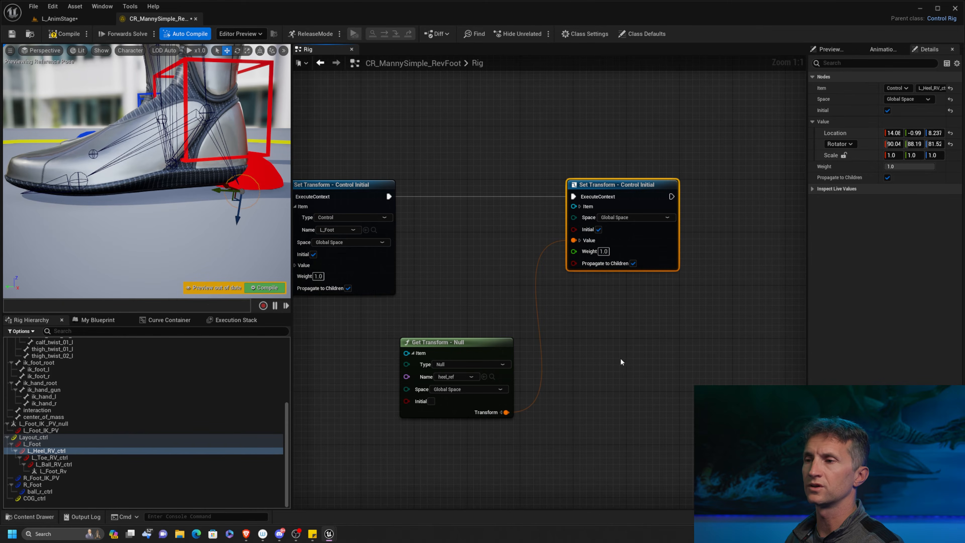
right_click_drag(620, 360, 452, 328)
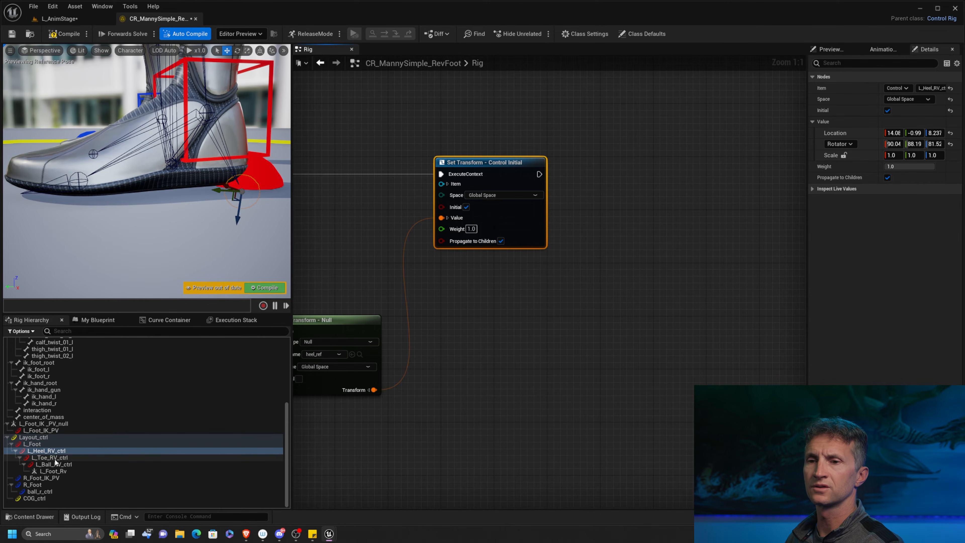
left_click_drag(50, 457, 612, 201)
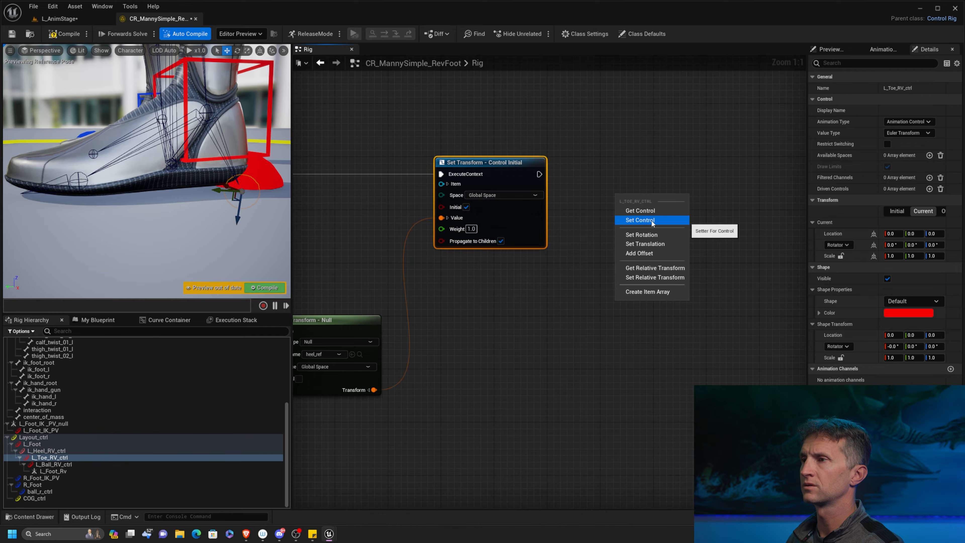
left_click(660, 222)
left_click_drag(664, 216, 690, 181)
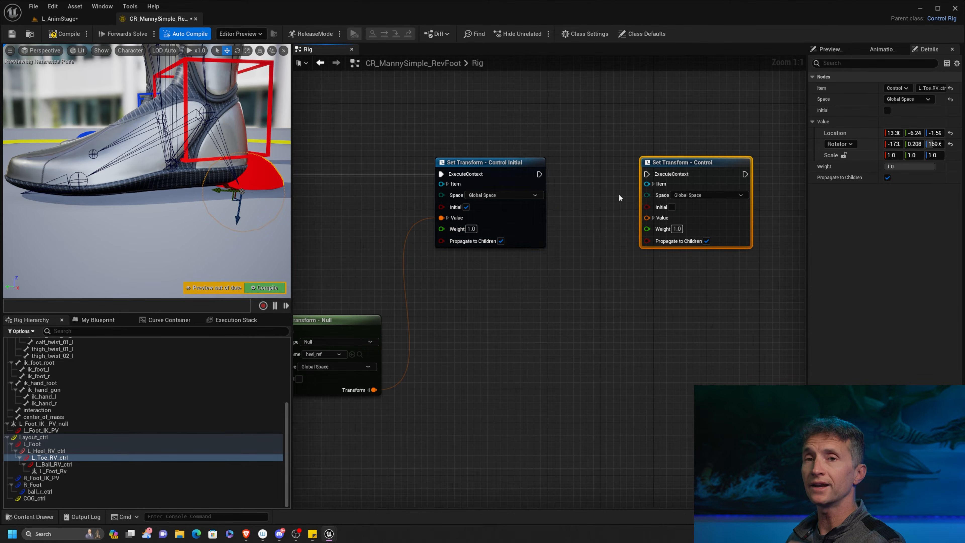
Add a Get Transform node for the toe_ref null, wire its transform into L_Toe_RV_ctrl's Set Transform value and enable Initial on that setter.
scroll(107, 390, "up", 1)
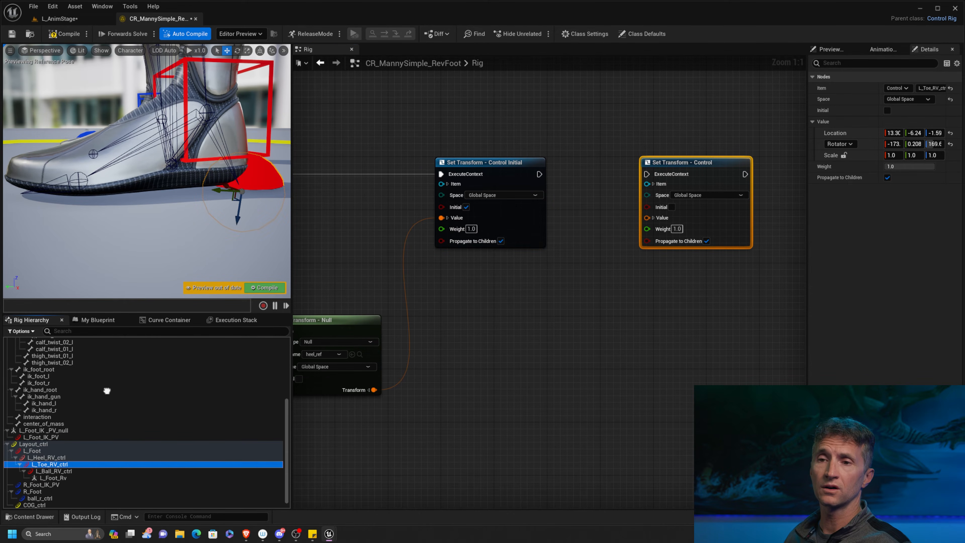
scroll(106, 390, "up", 5)
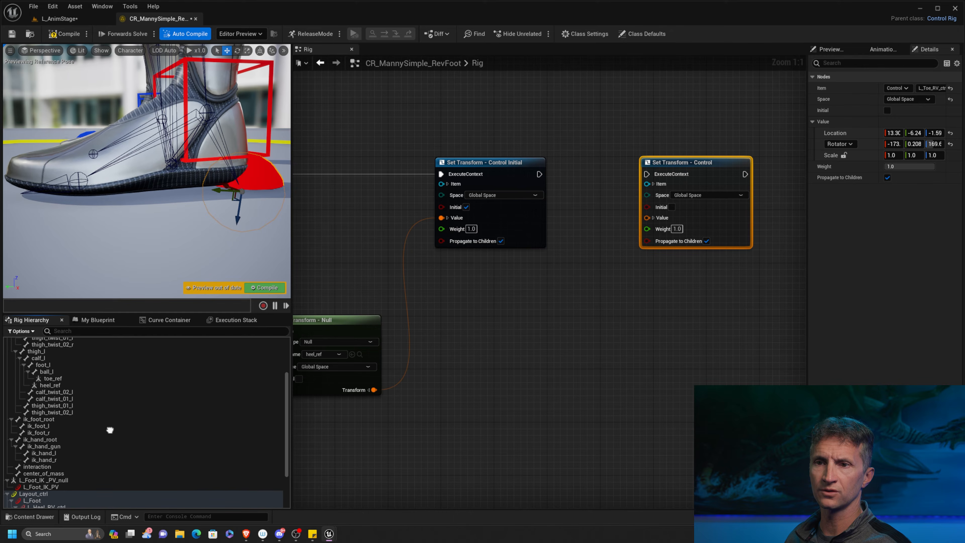
left_click_drag(57, 378, 487, 318)
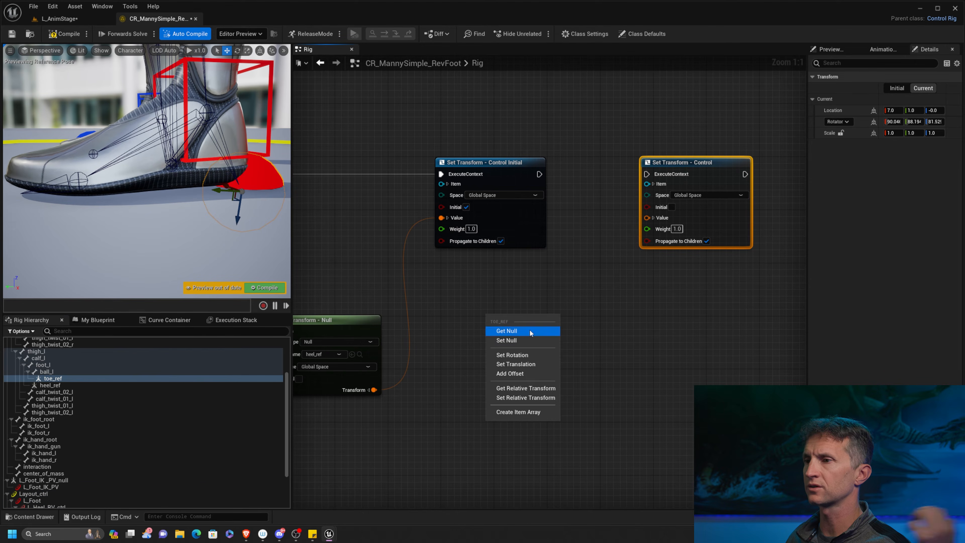
left_click(530, 332)
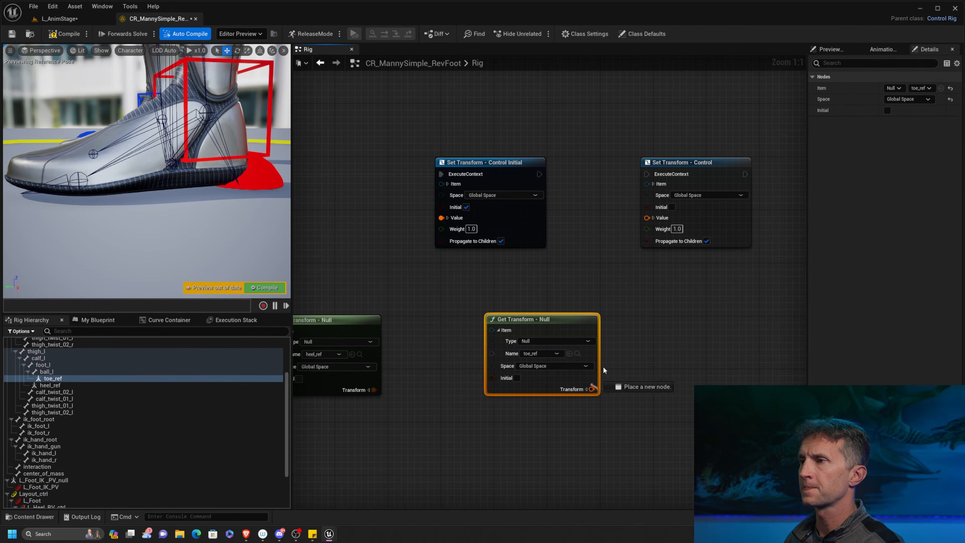
left_click_drag(604, 370, 647, 217)
left_click(672, 207)
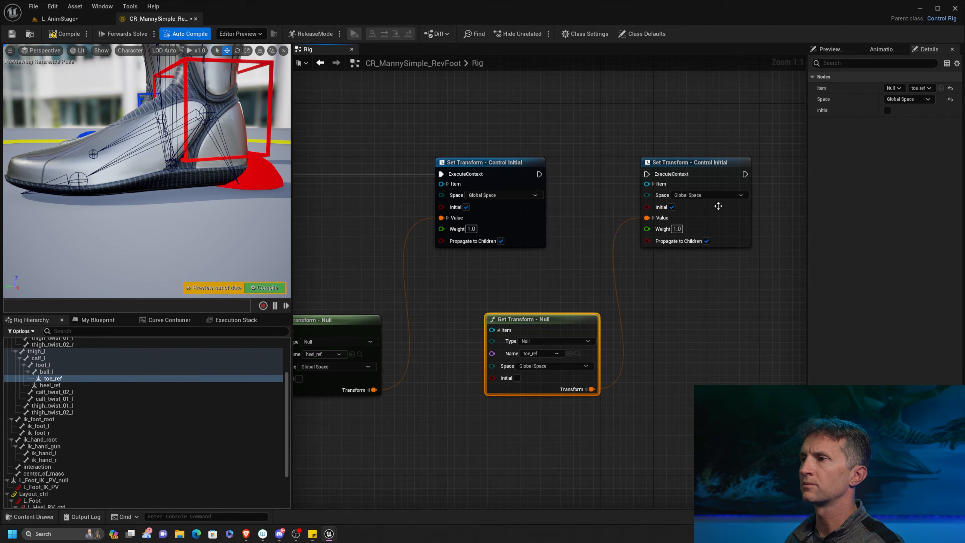
Connect the execution output of L_Heel_RV_ctrl's Set Transform node to L_Toe_RV_ctrl's node and check the toe control on the foot.
left_click_drag(544, 173, 646, 174)
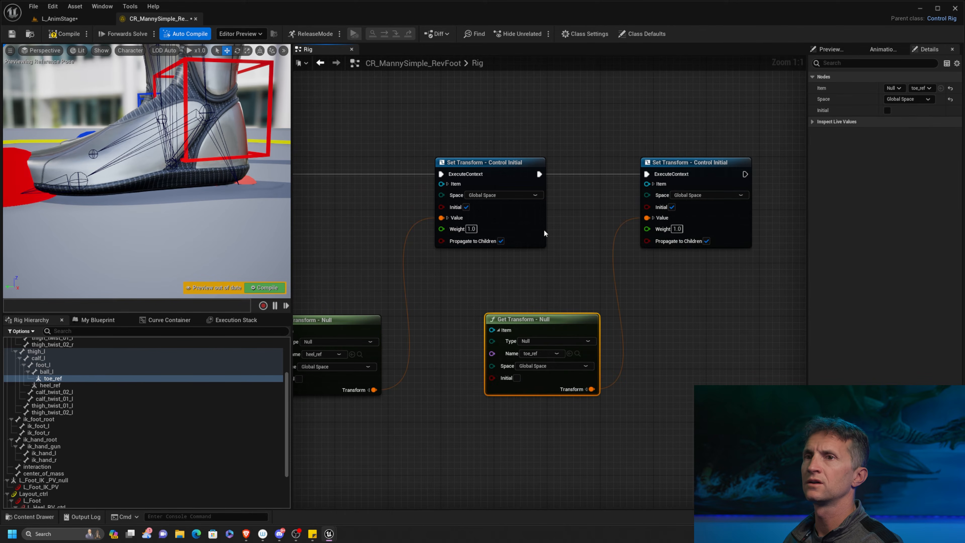
scroll(109, 238, "down", 6)
scroll(110, 237, "up", 3)
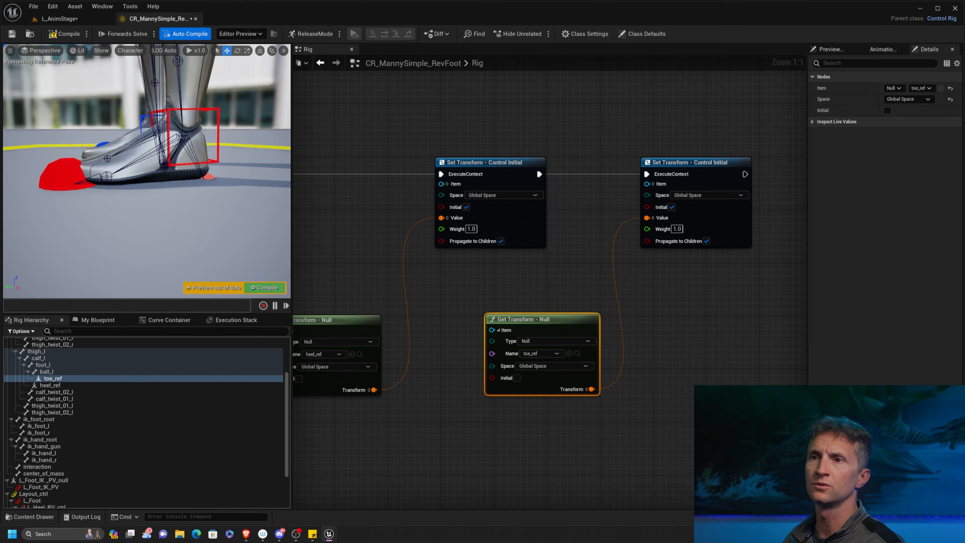
left_click_drag(110, 238, 94, 208, "alt")
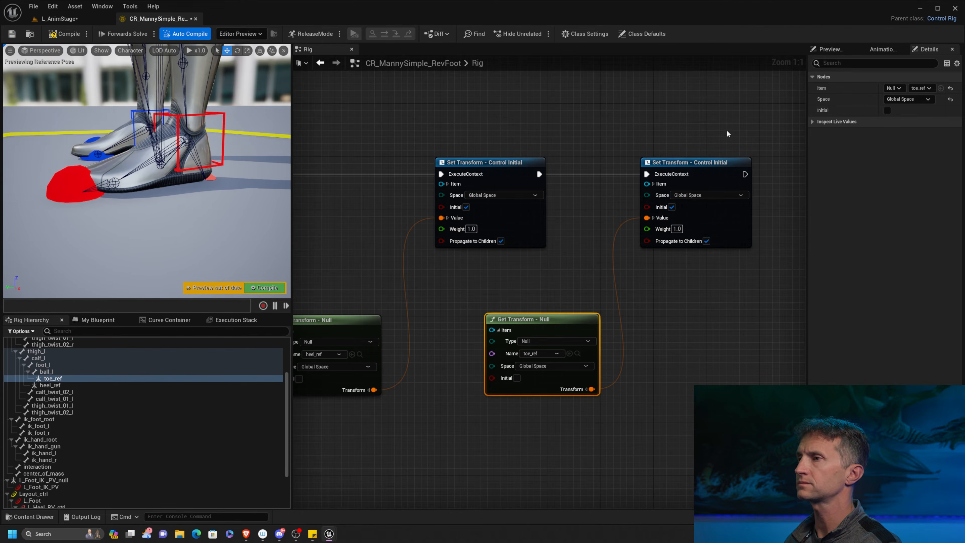
Give the L_Toe_RV_ctrl and L_Ball_RV_ctrl shapes the saved lighter red color and reduce their shape scale uniformly to about 0.443.
left_click(732, 163)
scroll(61, 483, "down", 3)
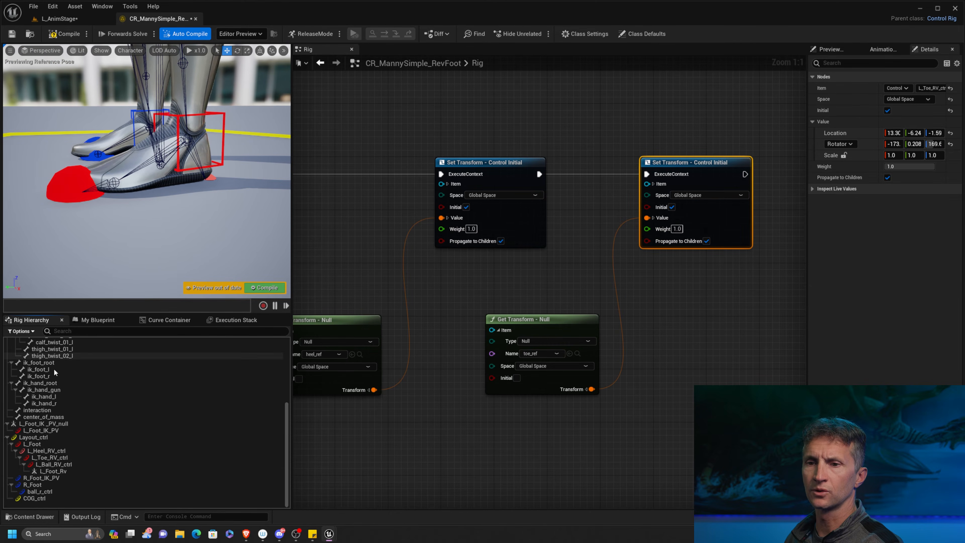
left_click(54, 458)
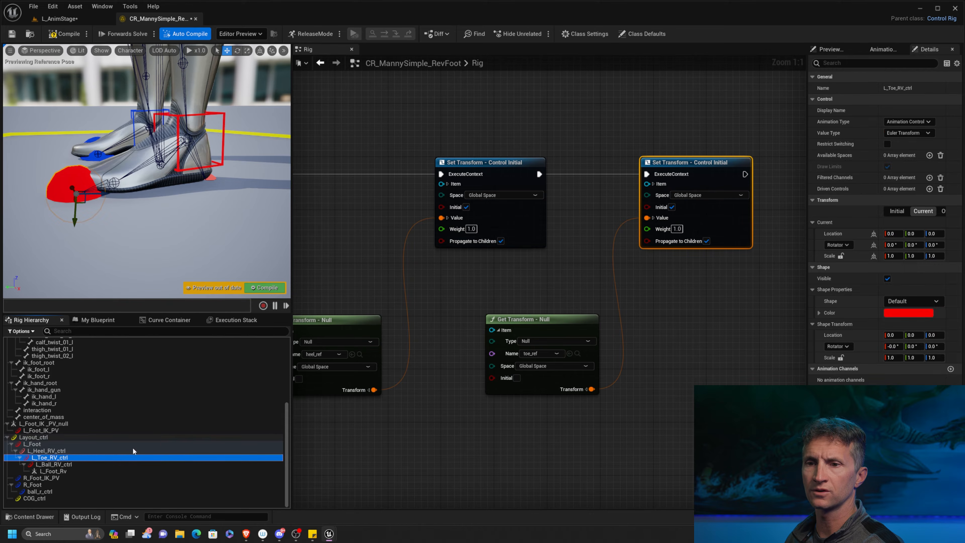
left_click(57, 464, "ctrl")
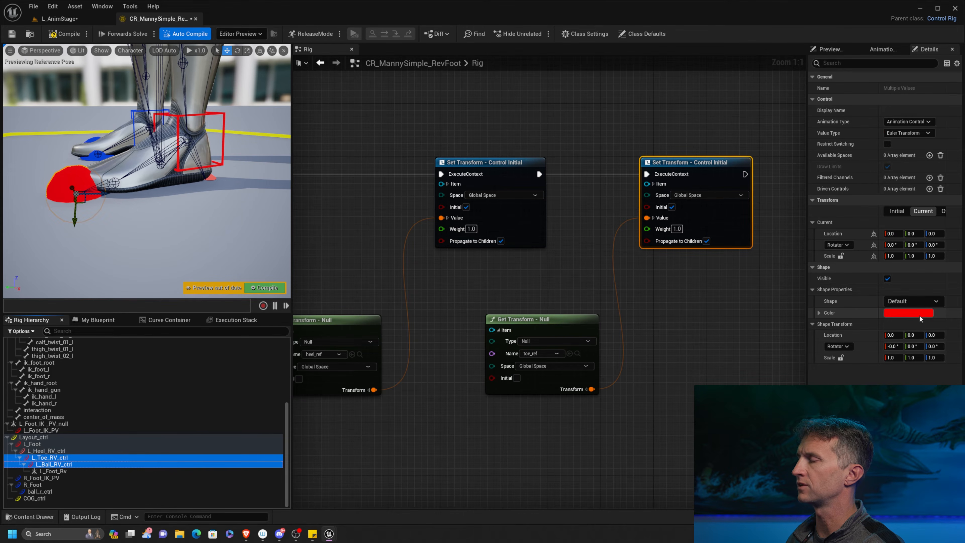
left_click(920, 319)
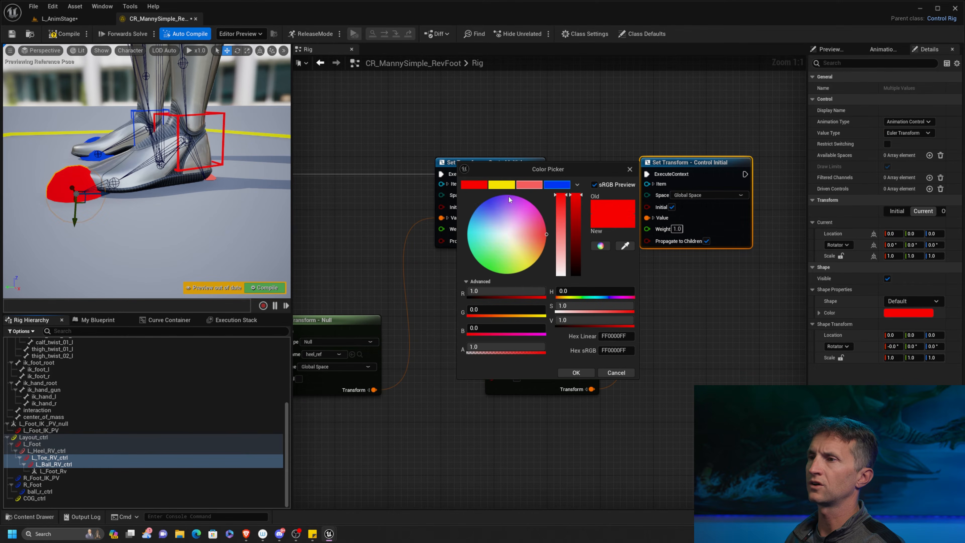
left_click(529, 185)
left_click(576, 373)
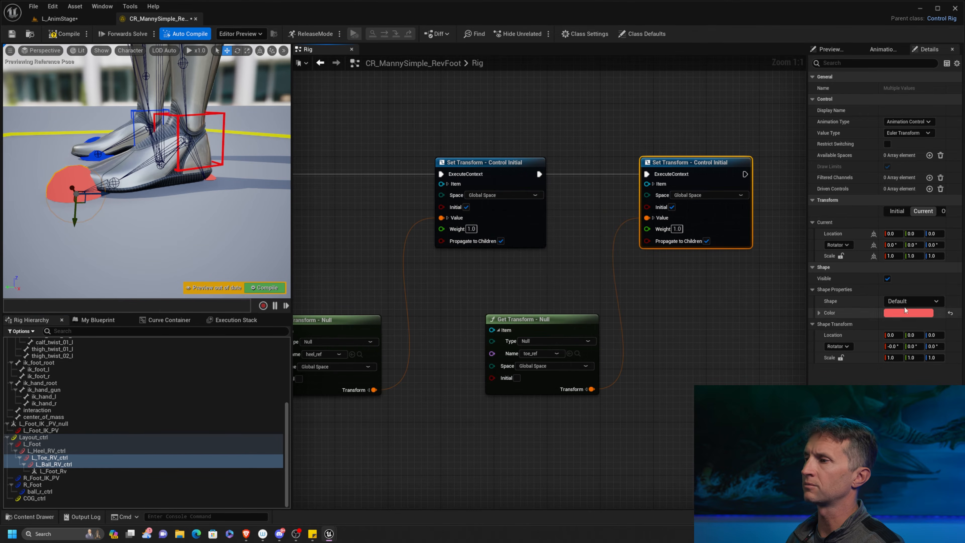
left_click_drag(893, 358, 885, 357)
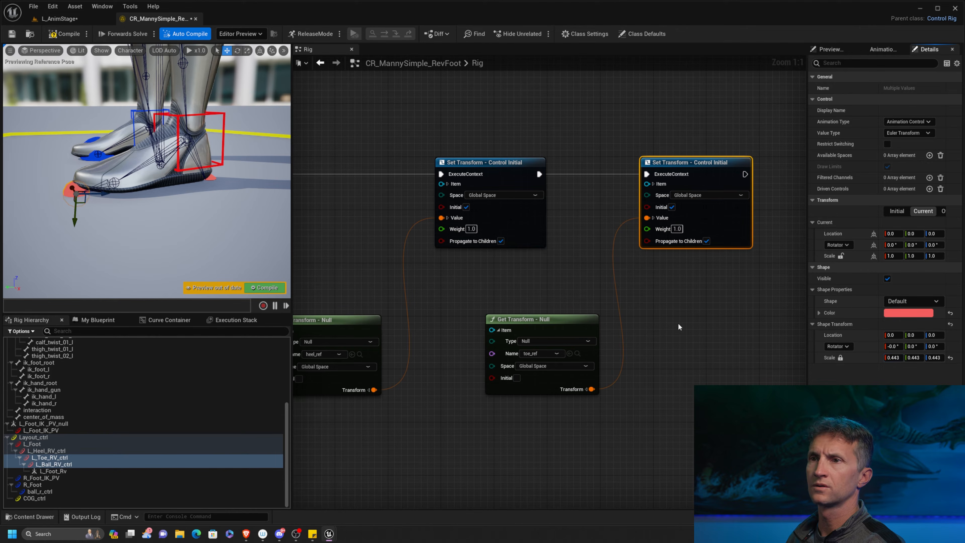
left_click(701, 311)
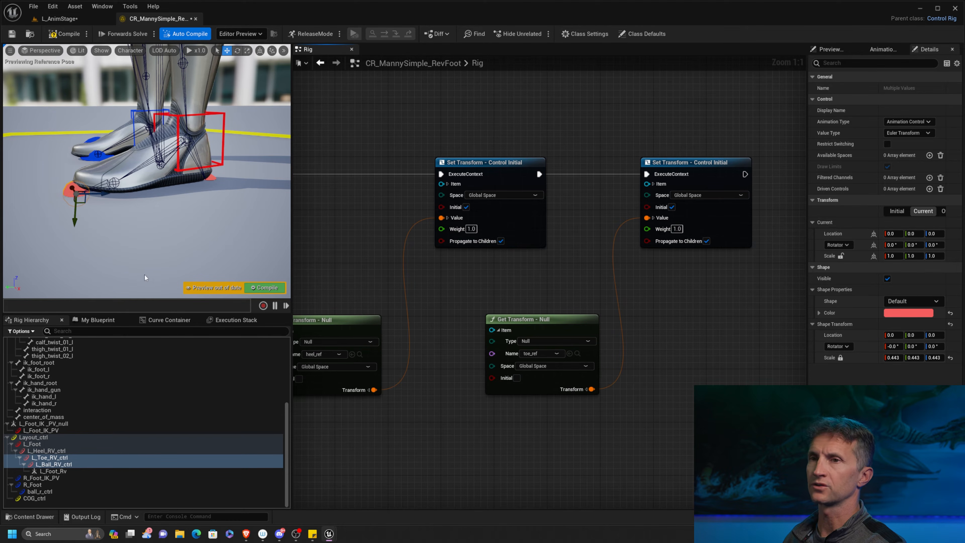
Add a Set Transform node for L_Ball_RV_ctrl beyond L_Toe_RV_ctrl's node in the graph.
left_click(71, 464)
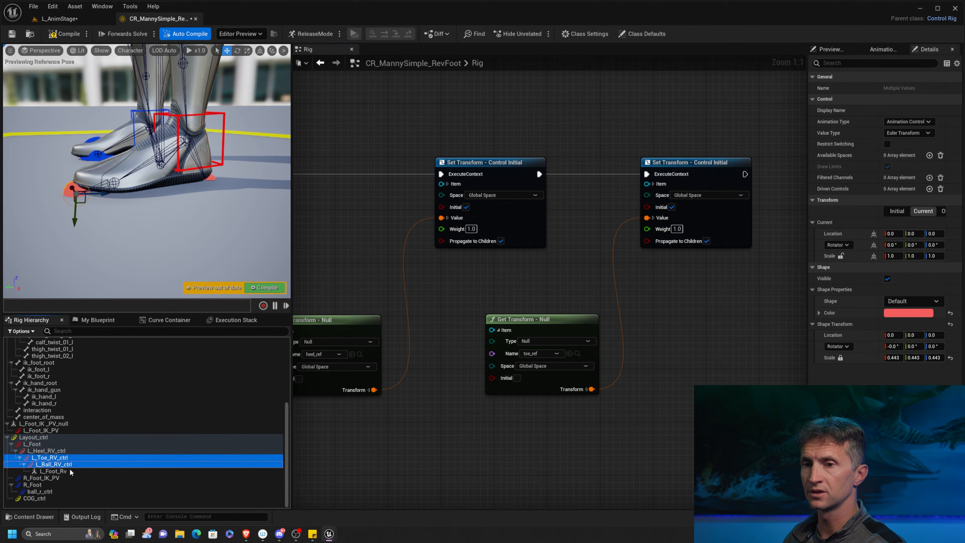
left_click(71, 464)
right_click_drag(707, 314, 564, 306)
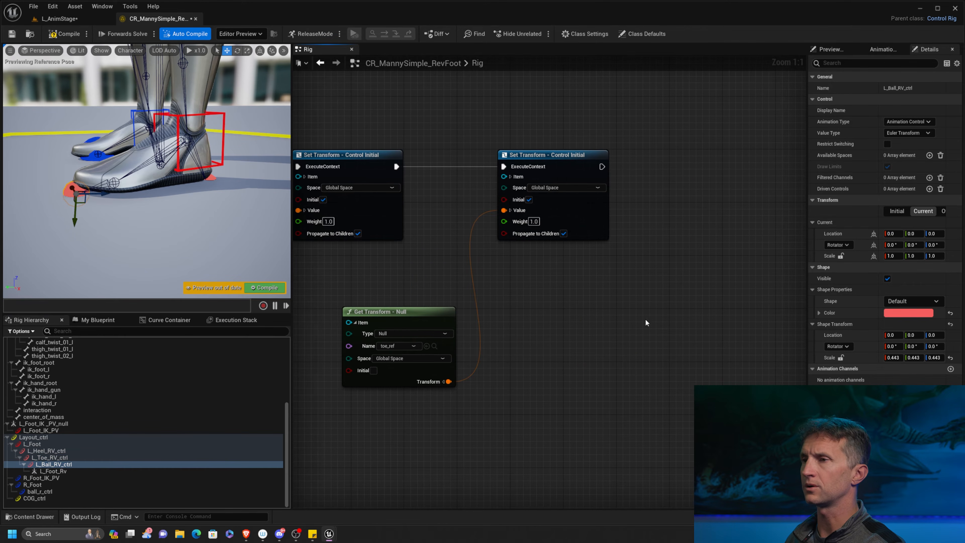
right_click_drag(647, 288, 626, 287)
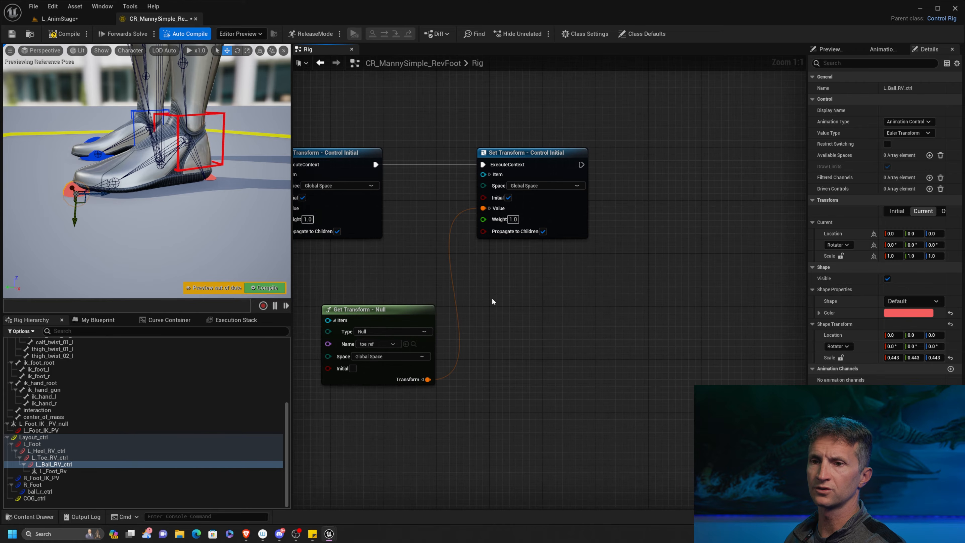
left_click_drag(63, 468, 723, 168)
left_click(741, 189)
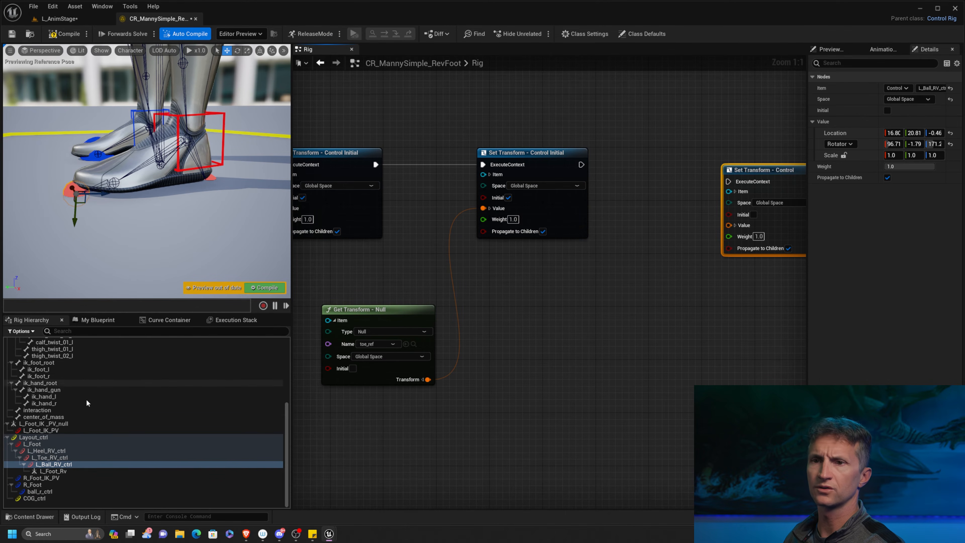
Add a Get Transform node for the ball_l bone, wire its transform into L_Ball_RV_ctrl's Set Transform value and enable Initial on that setter.
right_click_drag(100, 372, 87, 439)
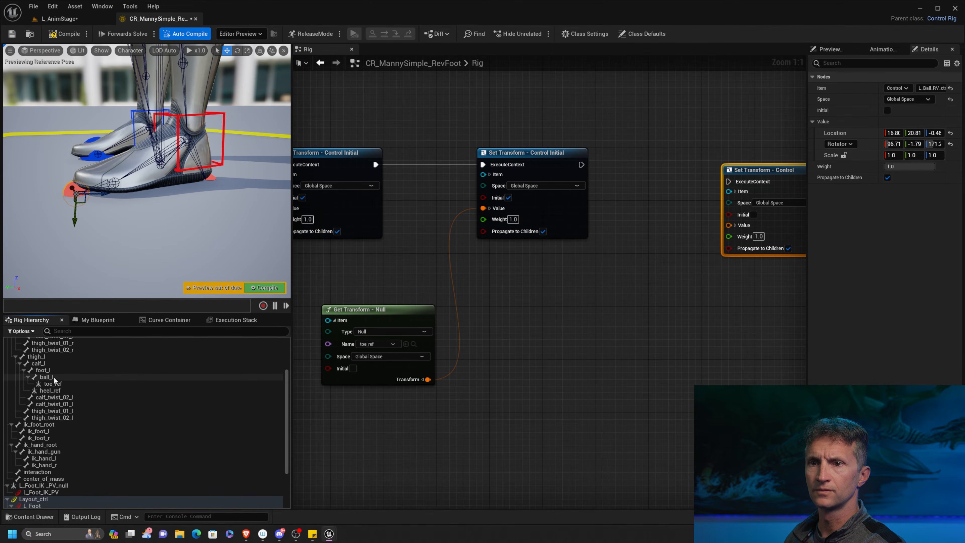
left_click_drag(54, 377, 552, 319)
left_click(570, 330)
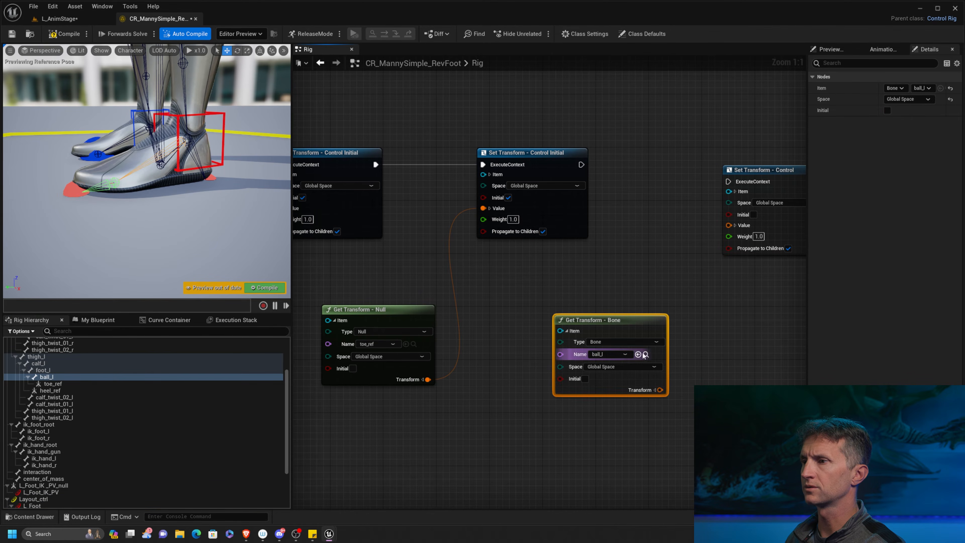
left_click(655, 390)
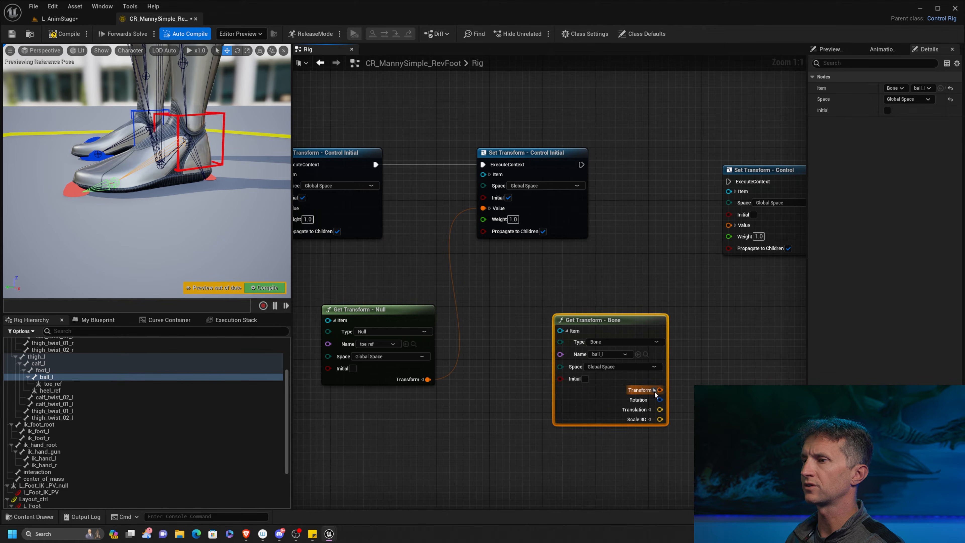
left_click_drag(660, 390, 729, 225)
left_click(753, 215)
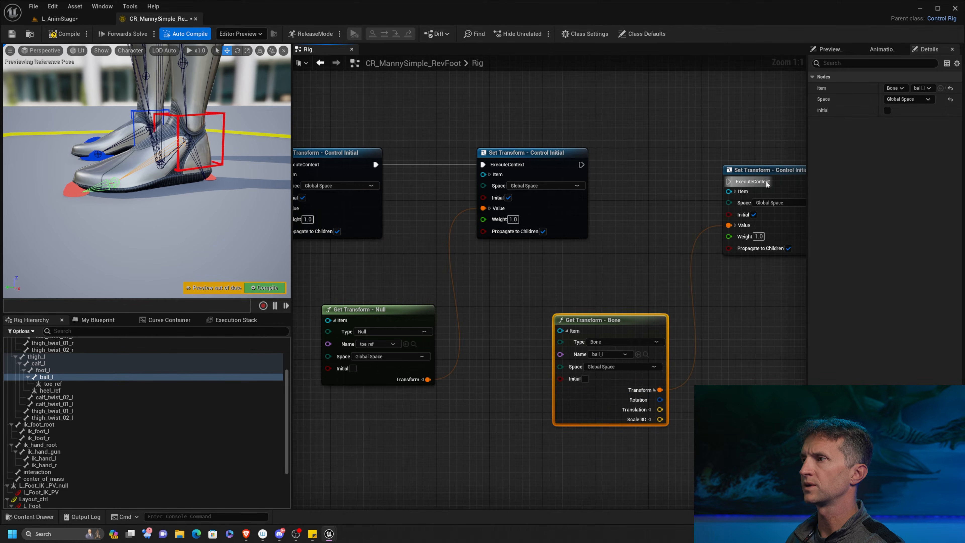
Align the two ball nodes with the others and connect L_Toe_RV_ctrl's Set Transform execution output to L_Ball_RV_ctrl's node.
left_click_drag(766, 184, 712, 167)
left_click_drag(582, 165, 674, 167)
left_click_drag(613, 319, 574, 304)
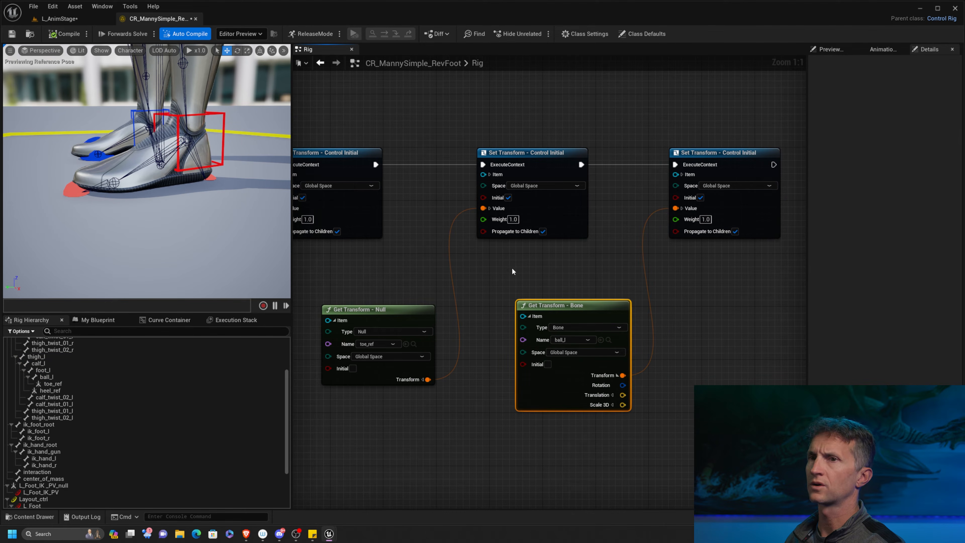
Shift the ball_l Get Transform node slightly and expand the Item of L_Ball_RV_ctrl's Set Transform node.
scroll(126, 432, "down", 3)
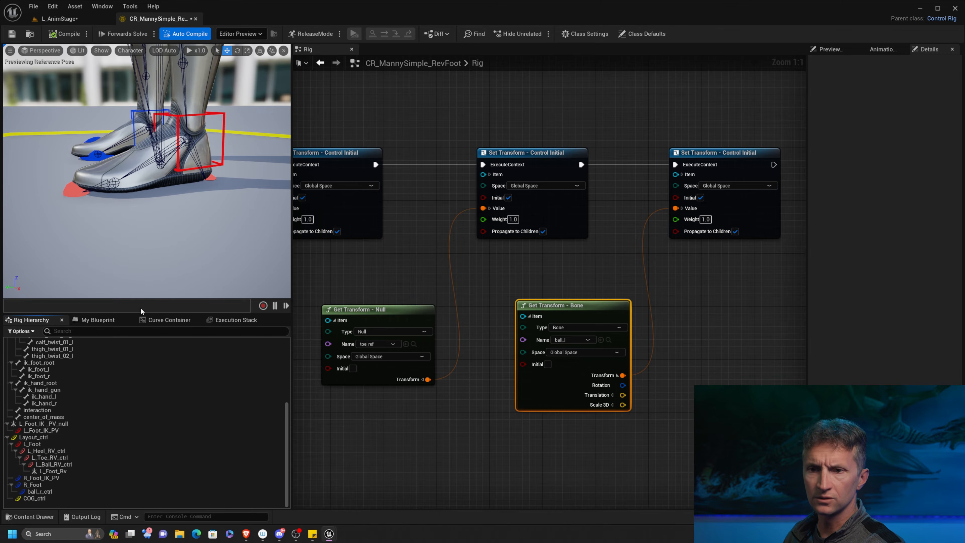
left_click(72, 466)
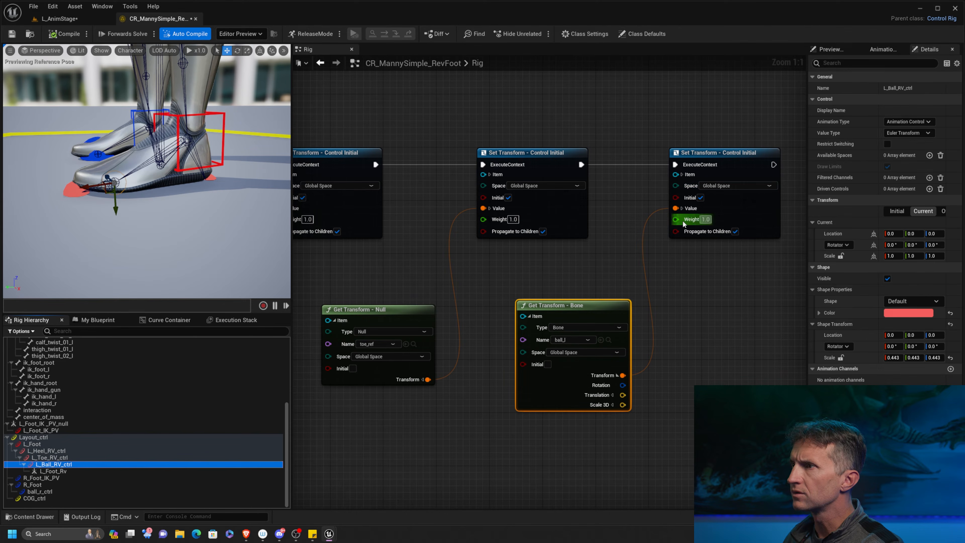
left_click_drag(598, 310, 585, 310)
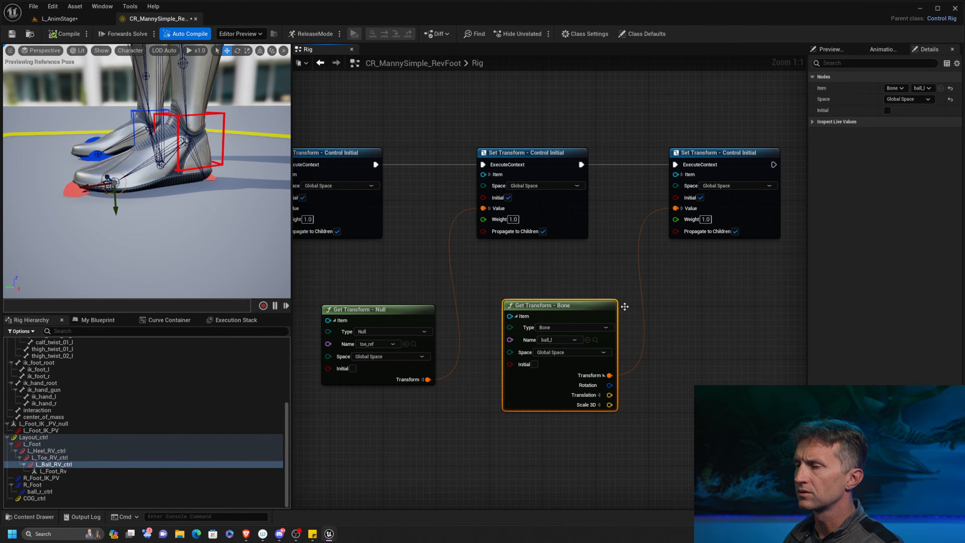
left_click(683, 175)
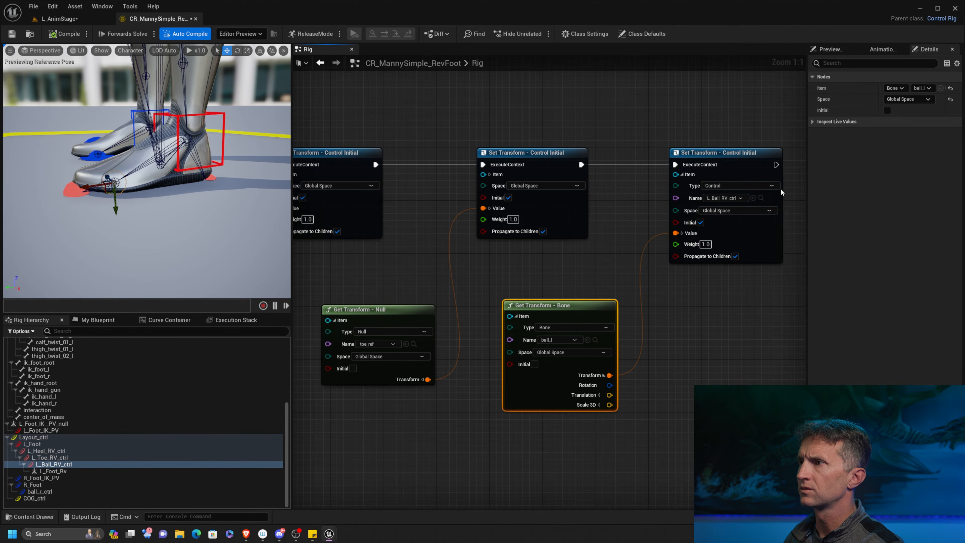
Offset L_Ball_RV_ctrl's shape location to -6.05 in Y and scale the shape uniformly to 0.318.
left_click_drag(161, 240, 162, 276, "alt")
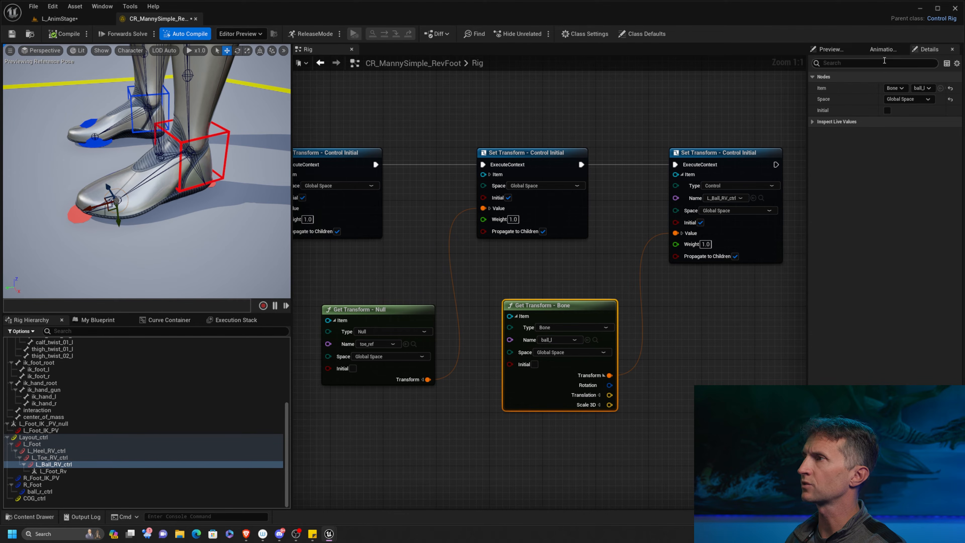
left_click(57, 464)
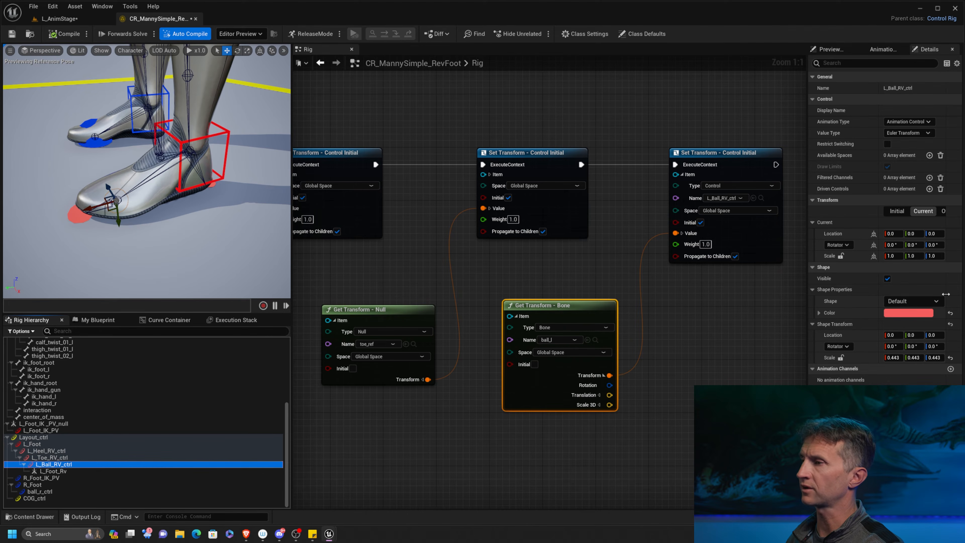
mouse_move(911, 335)
left_mouse_down()
mouse_move(895, 335)
mouse_move(911, 335)
left_mouse_up()
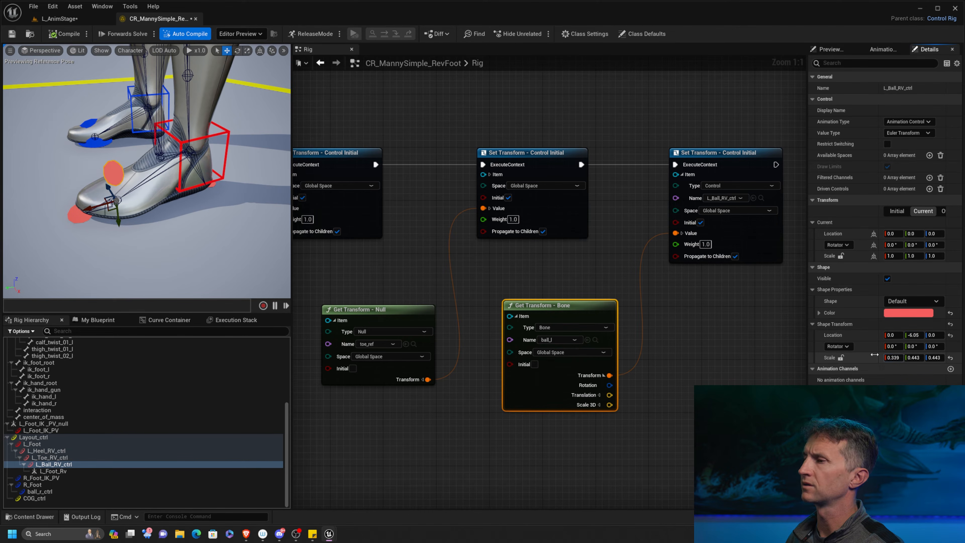
left_click(950, 357)
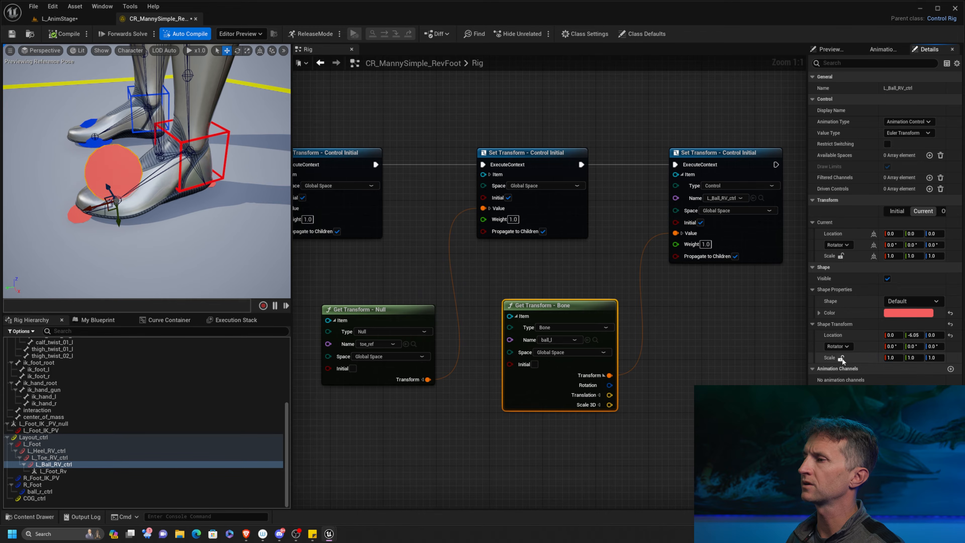
left_click_drag(890, 357, 876, 358)
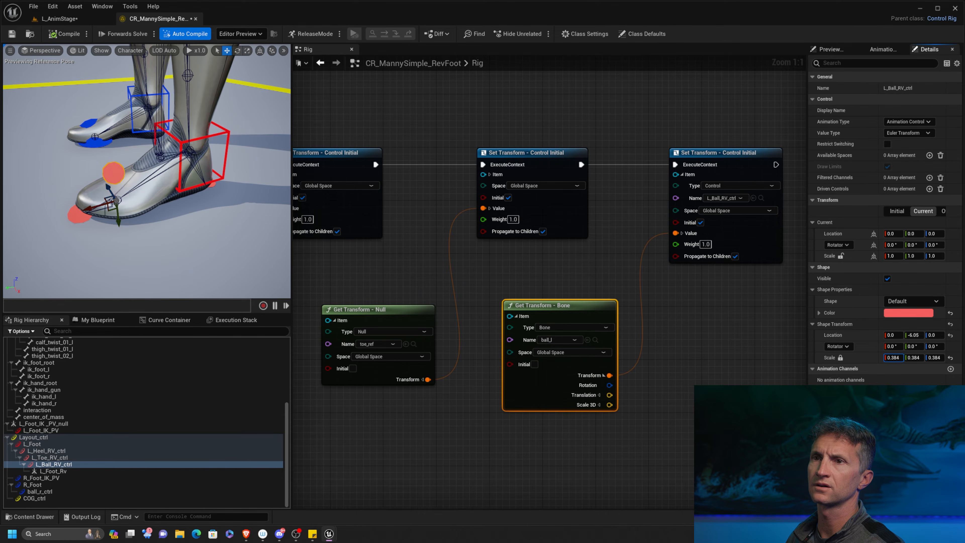
left_click_drag(220, 257, 204, 217, "alt")
middle_click_drag(220, 257, 245, 267, "alt")
mouse_move(222, 241)
left_mouse_down("alt")
mouse_move(255, 260)
mouse_move(222, 251)
left_mouse_up("alt")
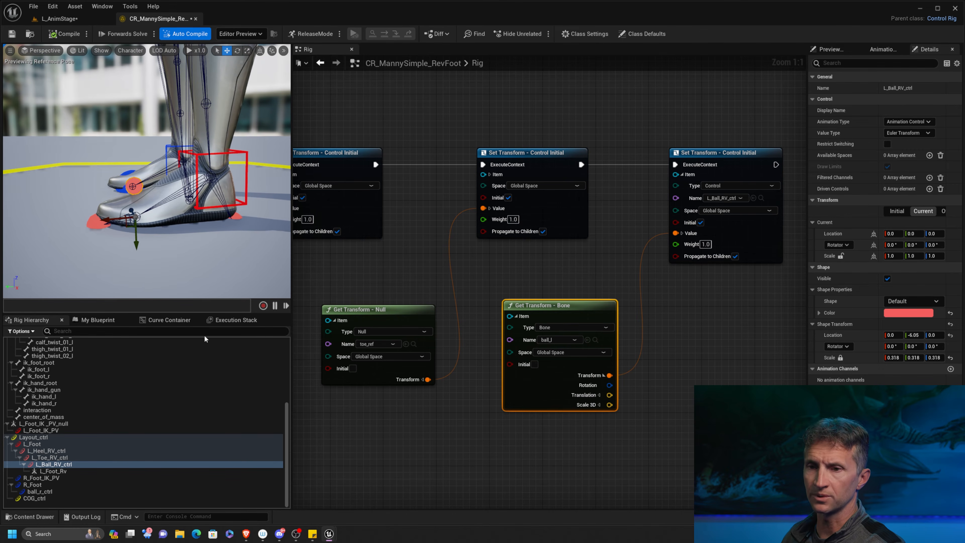
Add a Set Transform node for the L_Foot_Rv null beyond L_Ball_RV_ctrl's Set Transform node.
left_click(68, 471)
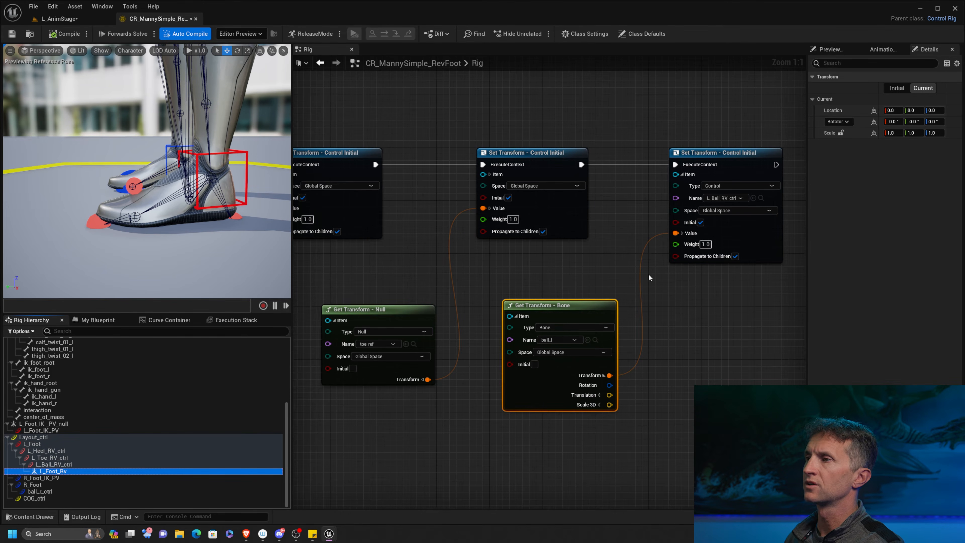
right_click_drag(649, 277, 516, 263)
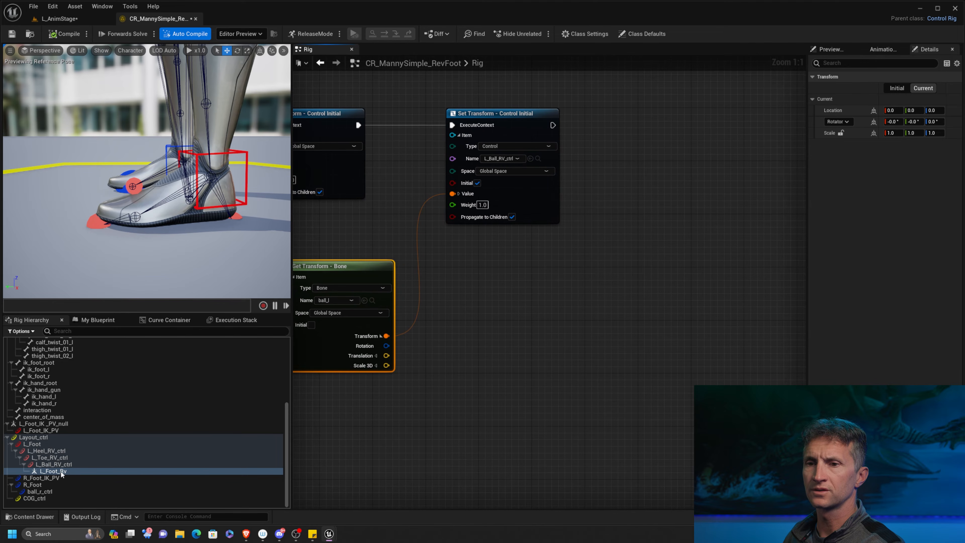
left_click_drag(62, 475, 693, 116)
left_click(741, 154)
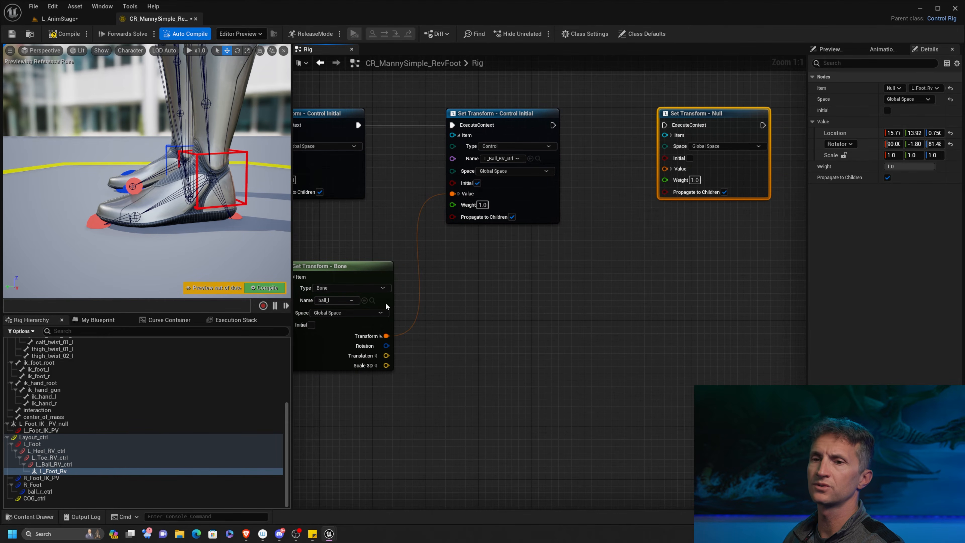
Add a Get Transform node for the foot_l bone and wire its transform into the L_Foot_Rv setter's value.
scroll(32, 376, "up", 5)
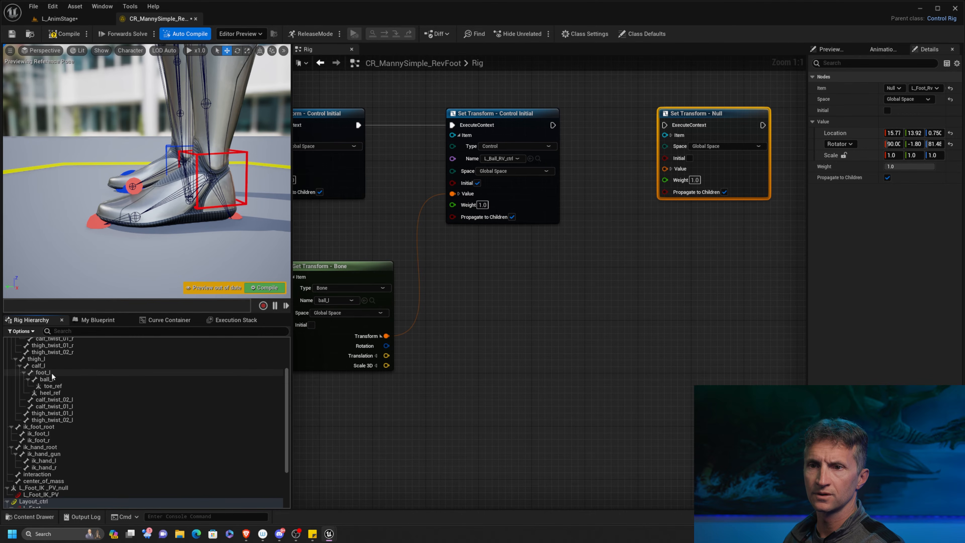
left_click(50, 373)
left_click_drag(50, 373, 535, 298)
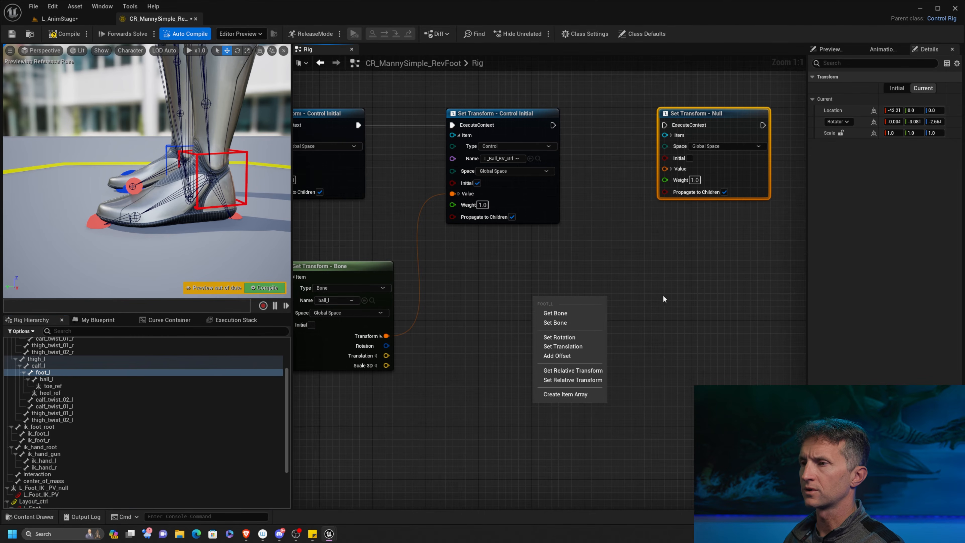
left_click(580, 314)
left_click_drag(638, 372, 666, 168)
Enable Initial on L_Foot_Rv's Set Transform node, connect its execution from L_Ball_RV_ctrl's setter, and compile.
left_click(689, 158)
left_click_drag(553, 126, 665, 125)
left_click(65, 33)
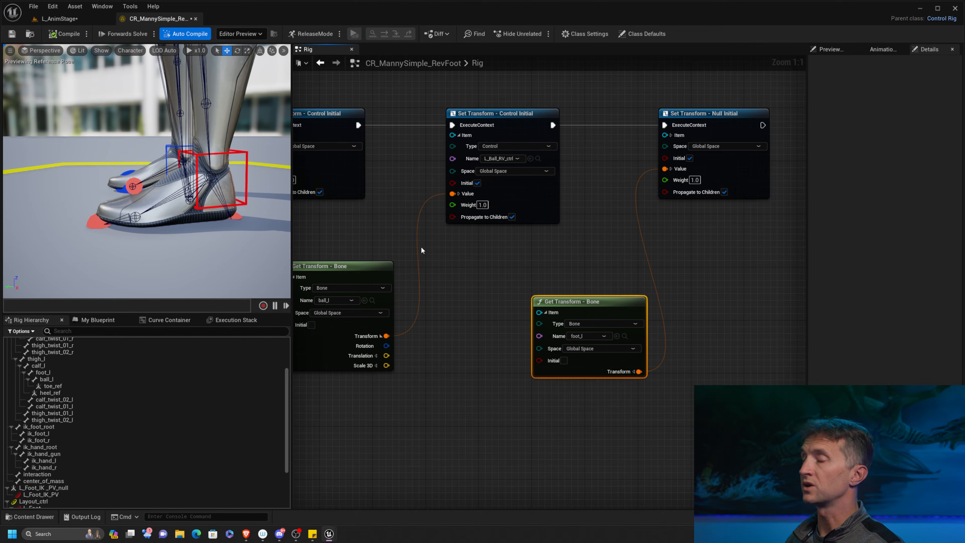
mouse_move(156, 230)
left_mouse_down("alt")
mouse_move(179, 243)
mouse_move(152, 232)
left_mouse_up("alt")
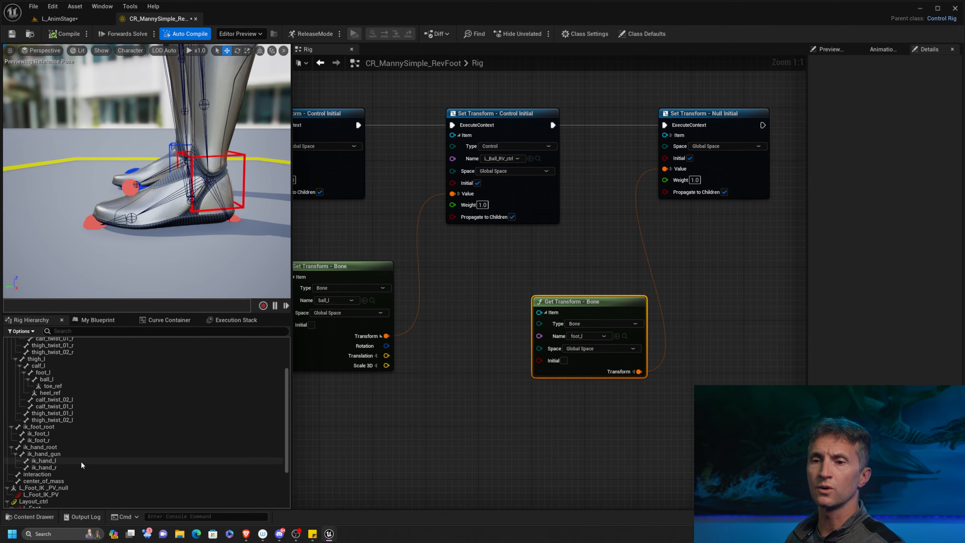
Try adding a new control under the L_Foot_Rv null.
scroll(103, 399, "down", 3)
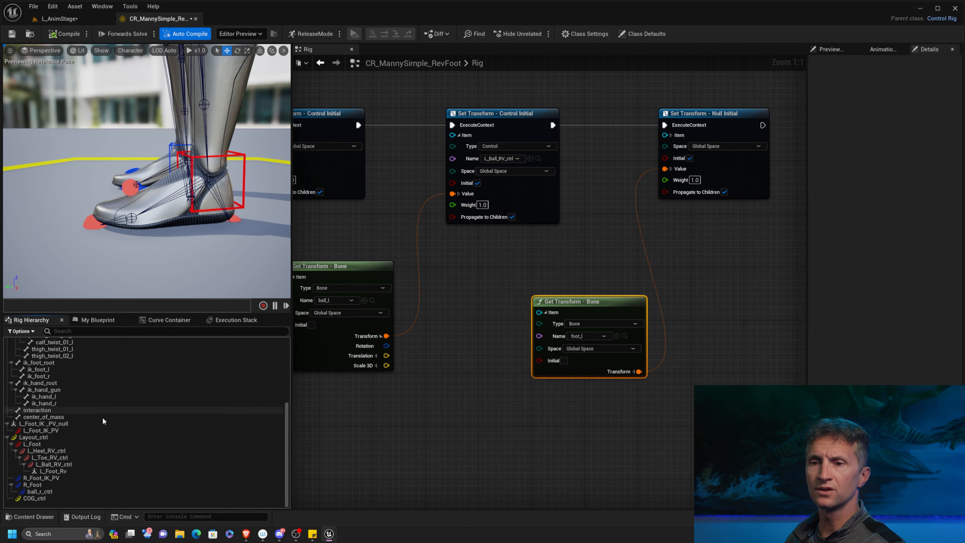
left_click(74, 471)
right_click(74, 471)
mouse_move(149, 260)
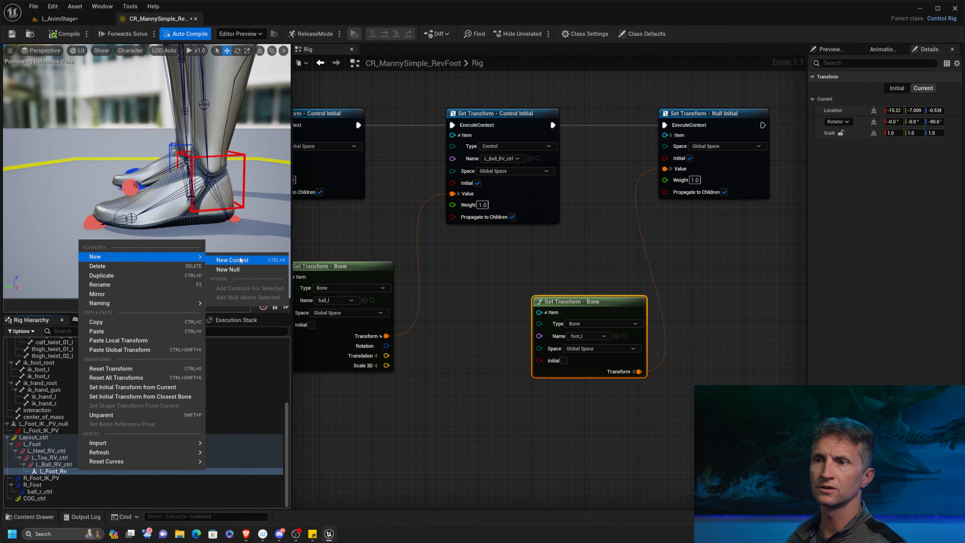
left_click(232, 259)
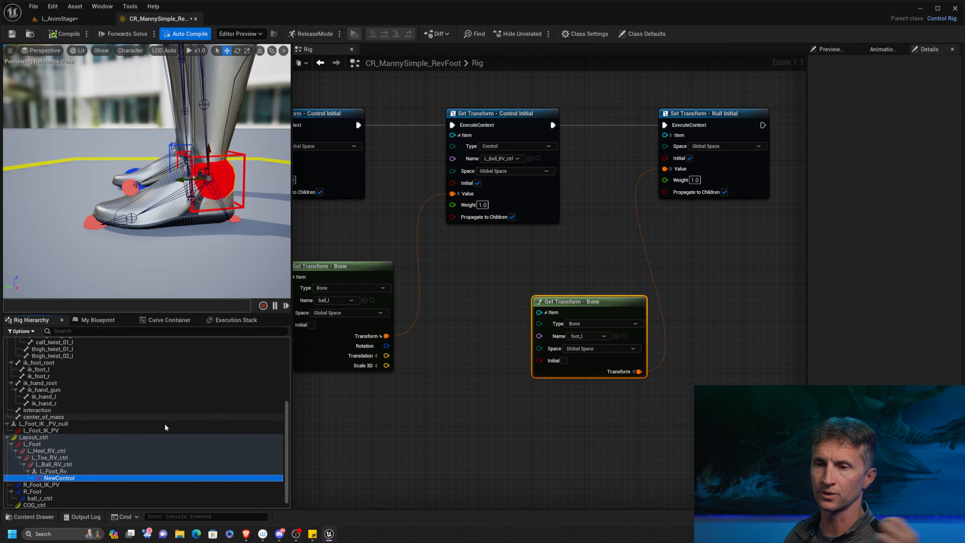
Delete the new control from beneath the L_Foot_Rv null.
left_click(76, 471)
left_click(80, 478)
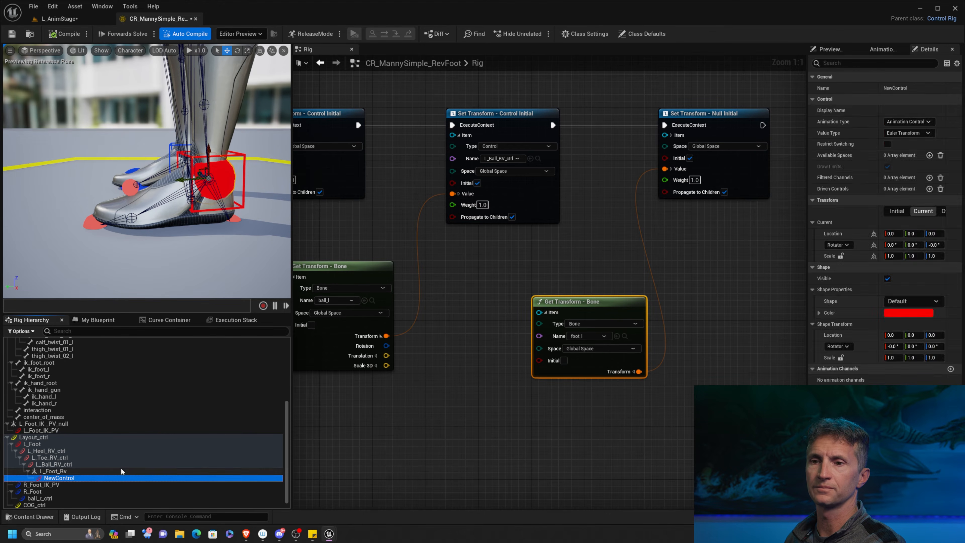
key("Delete")
Compile and save the control rig.
right_click_drag(484, 246, 492, 257)
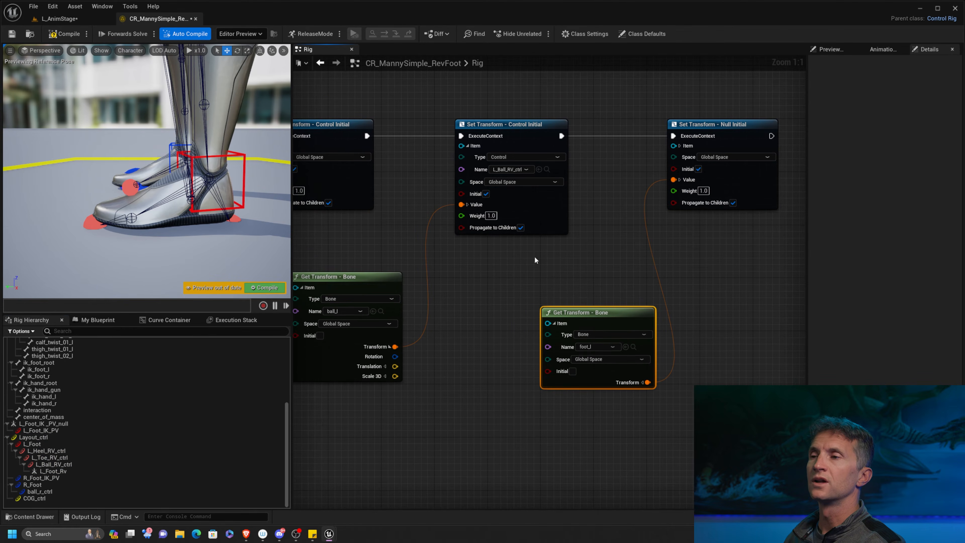
left_click_drag(206, 235, 184, 234, "alt")
left_click(65, 34)
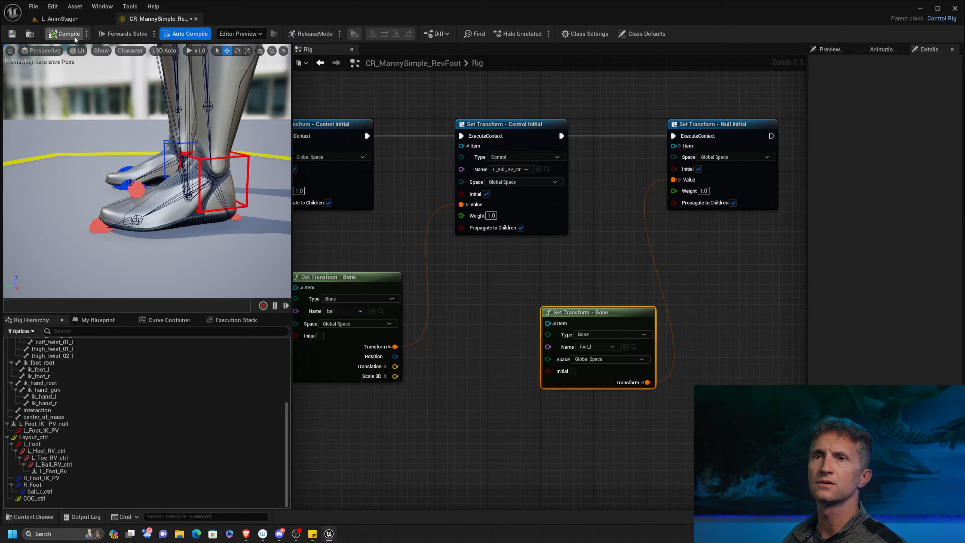
left_click(12, 34)
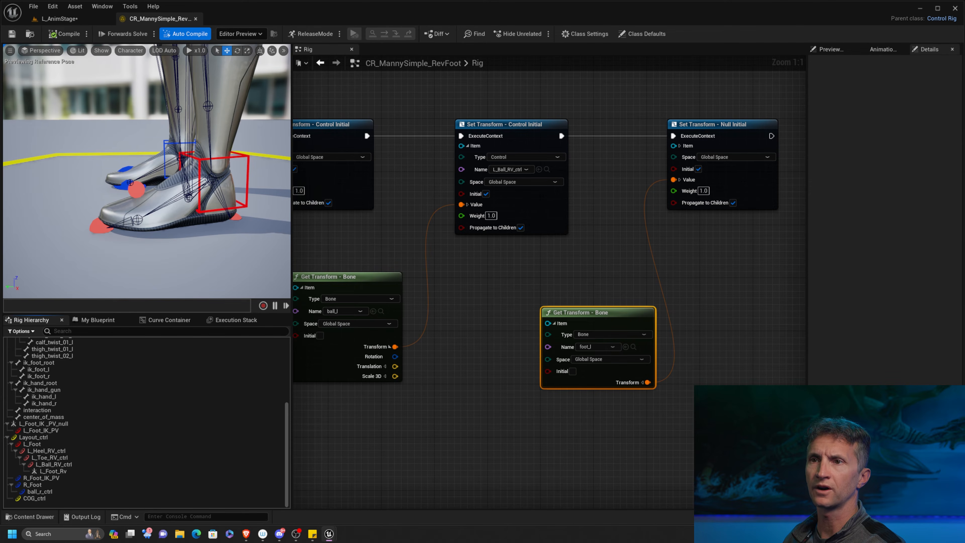
Test-rotate the left foot's ball, toe and heel reverse controls in the viewport, resetting the rig to its initial pose.
left_click(138, 190)
key("e")
left_click_drag(109, 192, 94, 216)
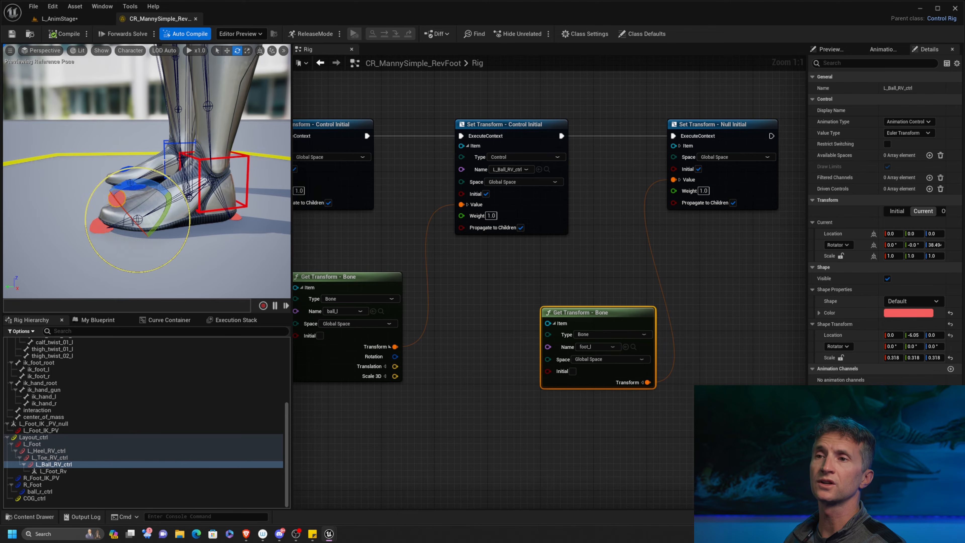
left_click(276, 219)
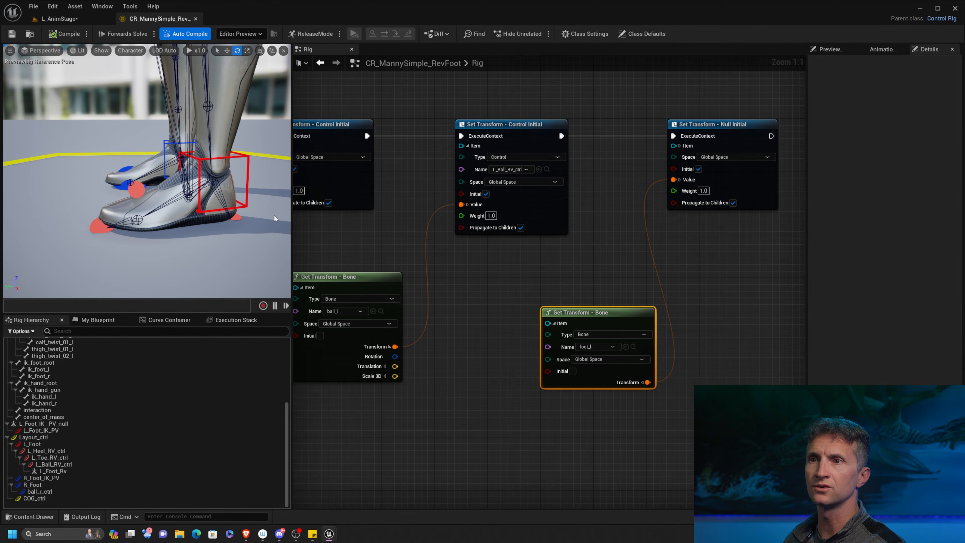
left_click(91, 229)
left_click_drag(72, 200, 71, 121)
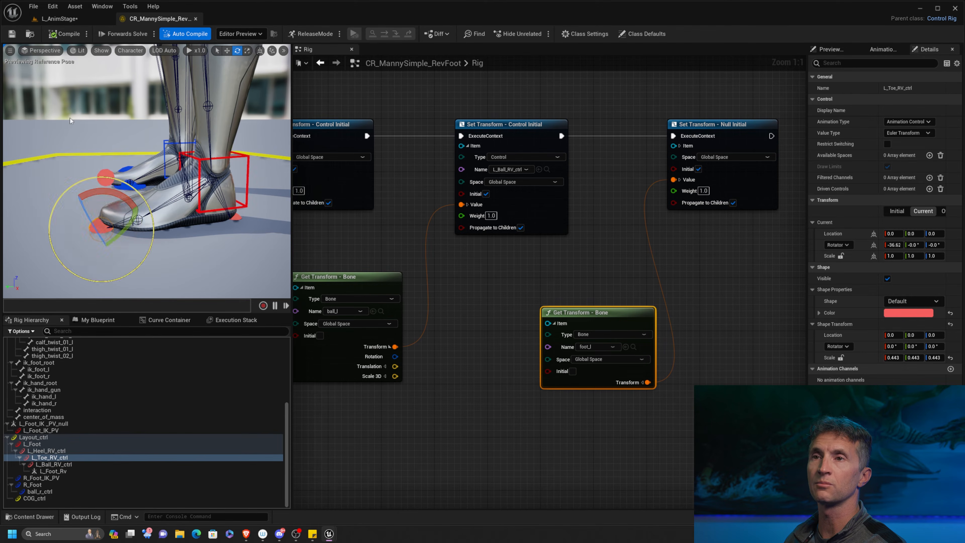
left_click(242, 190)
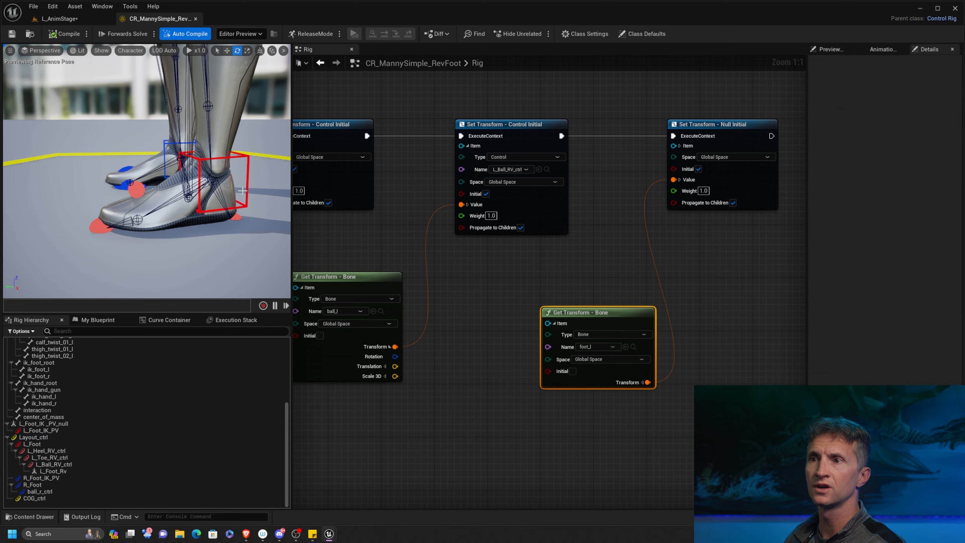
left_click(234, 216)
left_click_drag(228, 261, 249, 260)
left_click(62, 34)
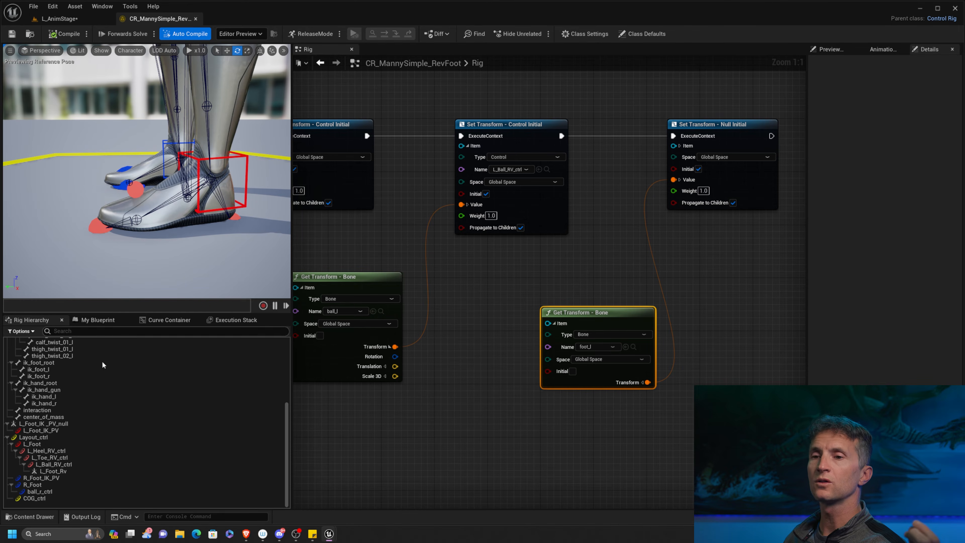
Test-move the L_Foot control upward and back from its rest position, and recompile to reset the pose.
left_click(81, 473)
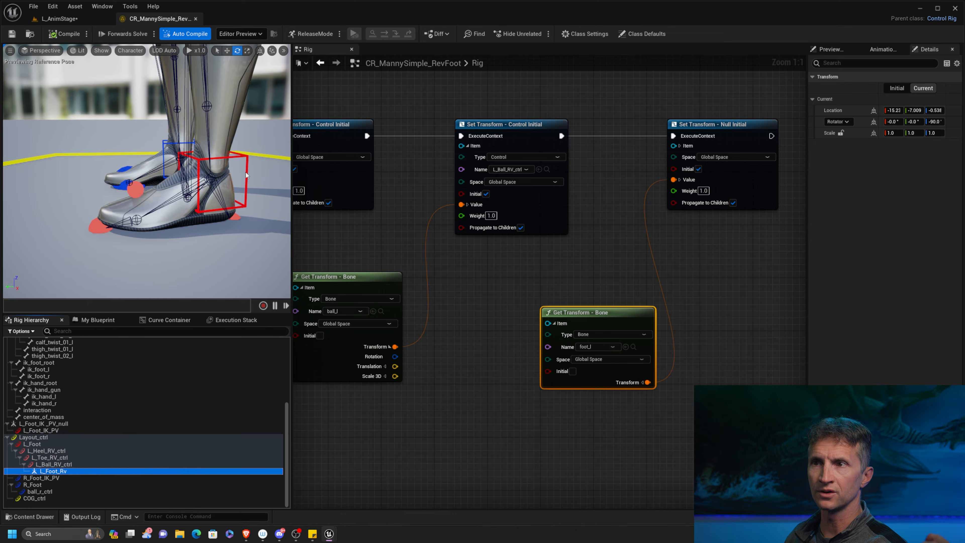
left_click(254, 175)
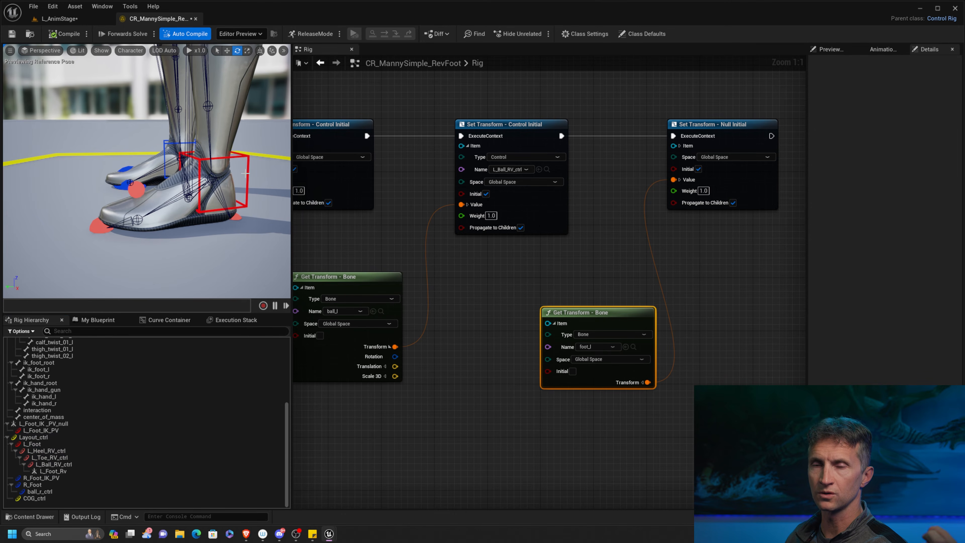
left_click(270, 183)
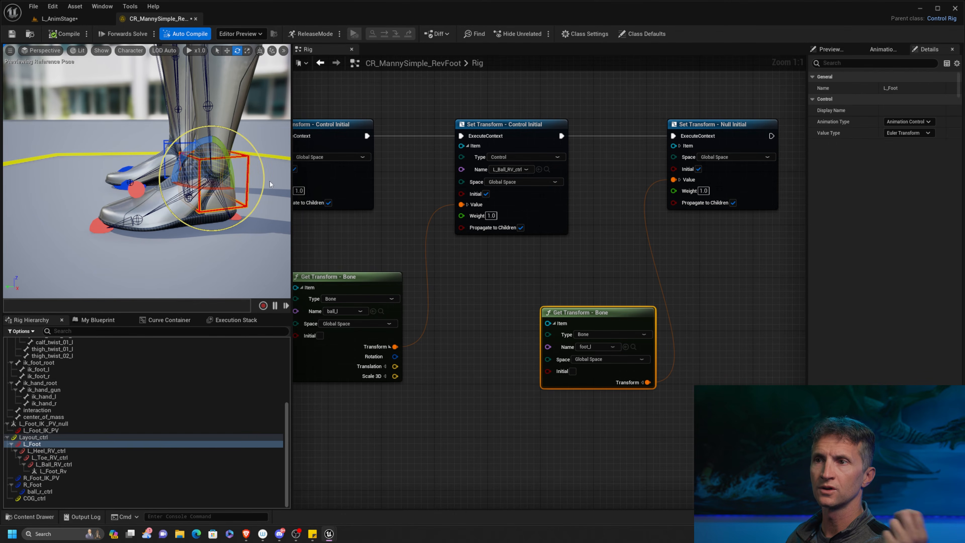
scroll(245, 227, "down", 6)
scroll(245, 227, "up", 2)
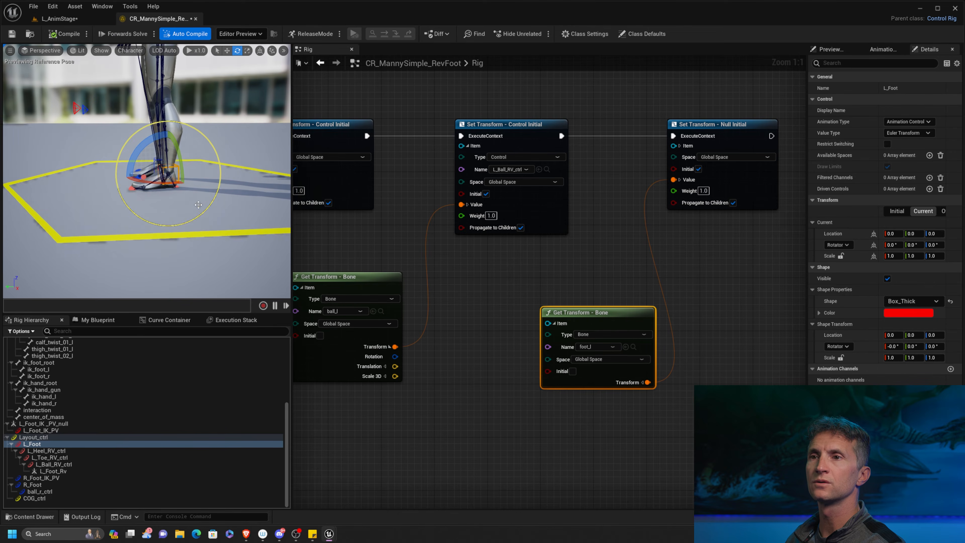
key("w")
left_click_drag(165, 173, 163, 161)
left_click_drag(118, 138, 286, 146)
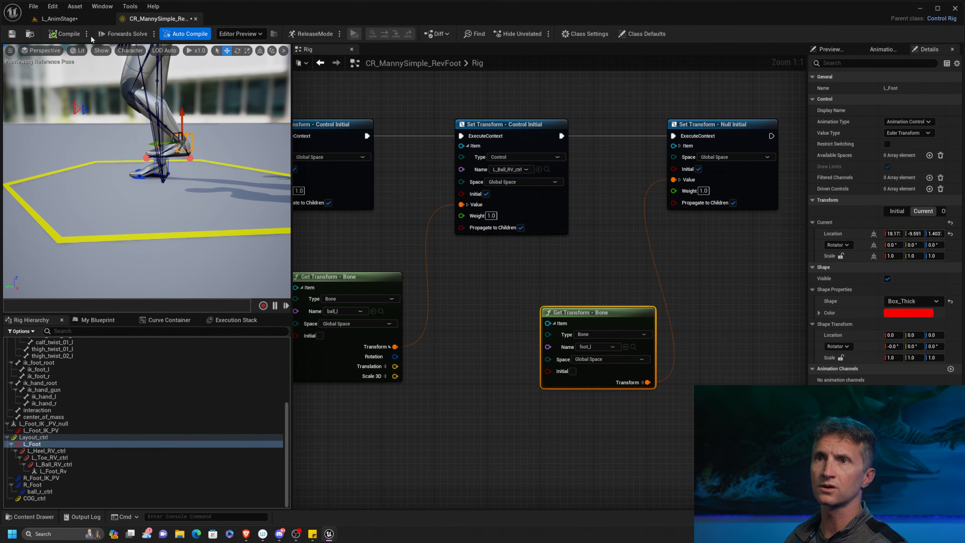
left_click(65, 34)
mouse_move(165, 205)
left_mouse_down("alt")
mouse_move(184, 218)
mouse_move(157, 204)
left_mouse_up("alt")
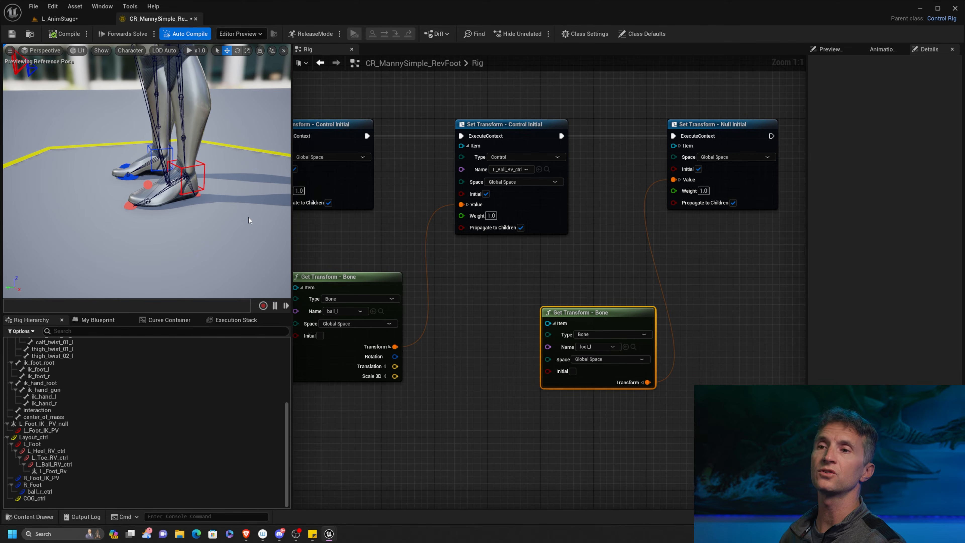
Switch the transform source feeding the left leg's Basic IK effector from the L_Foot control to the L_Foot_Rv null.
left_click(61, 472)
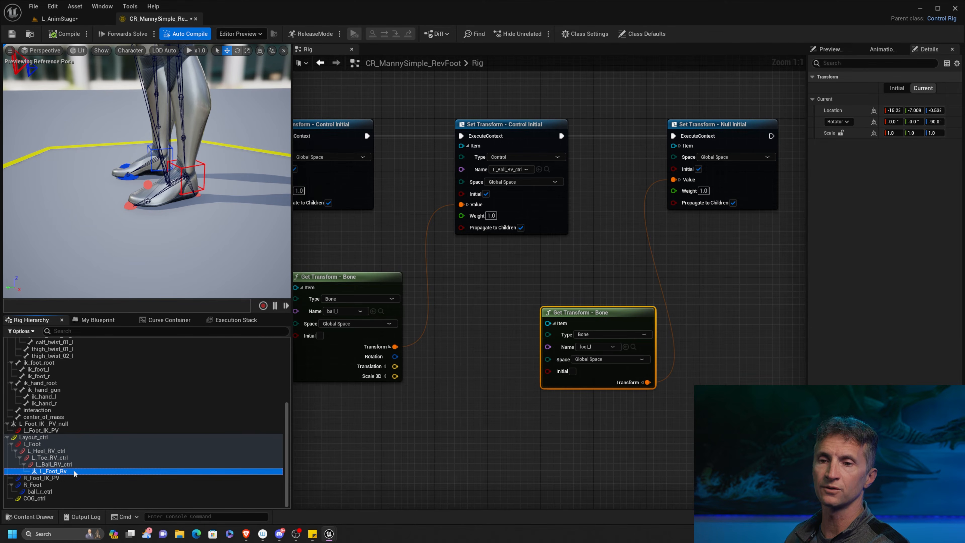
scroll(536, 414, "down", 8)
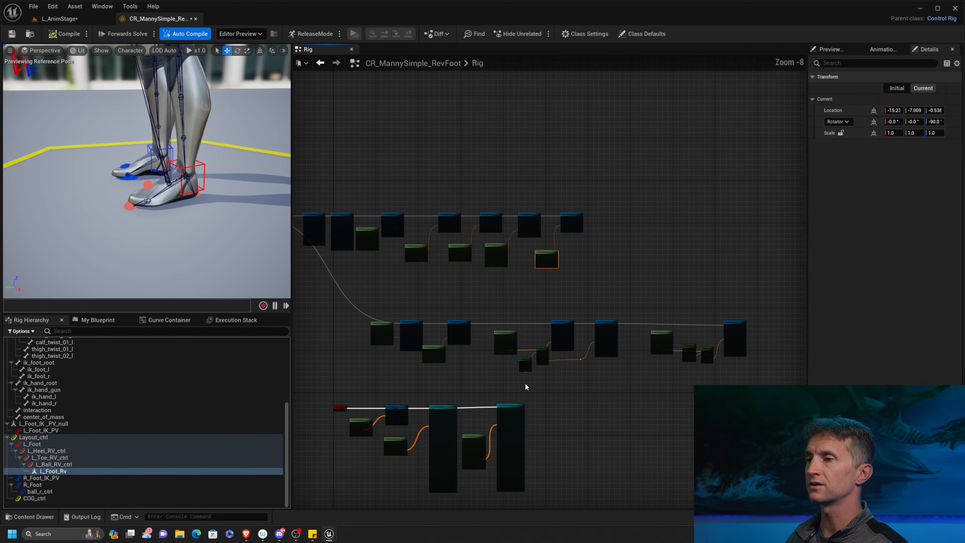
right_click_drag(526, 386, 521, 256)
scroll(521, 257, "up", 7)
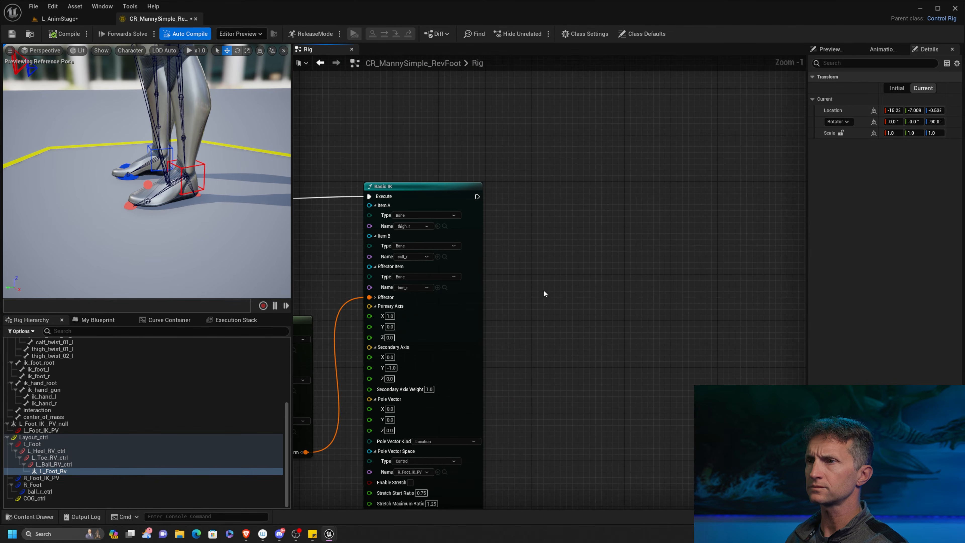
right_click_drag(544, 293, 672, 255)
right_click_drag(344, 374, 595, 316)
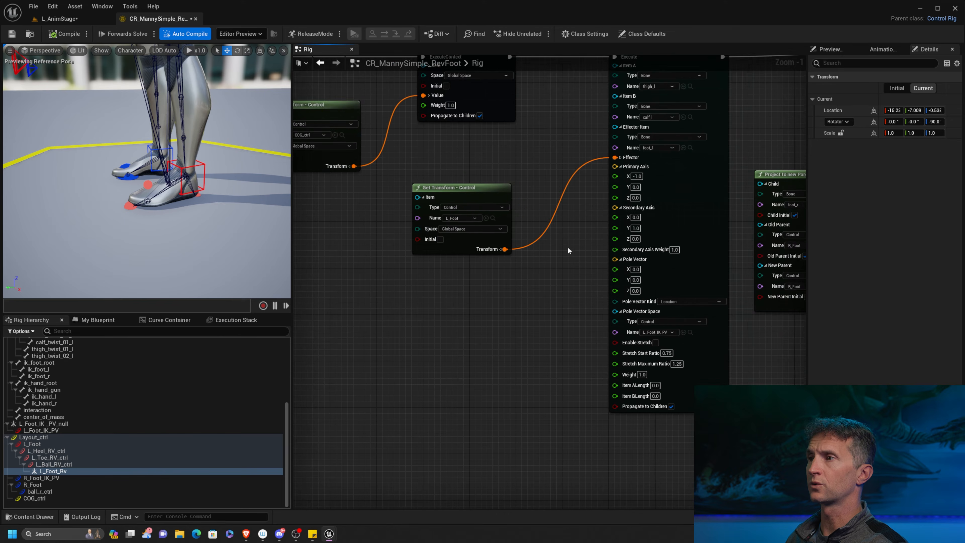
right_click_drag(568, 248, 532, 306)
left_click_drag(448, 214, 415, 268)
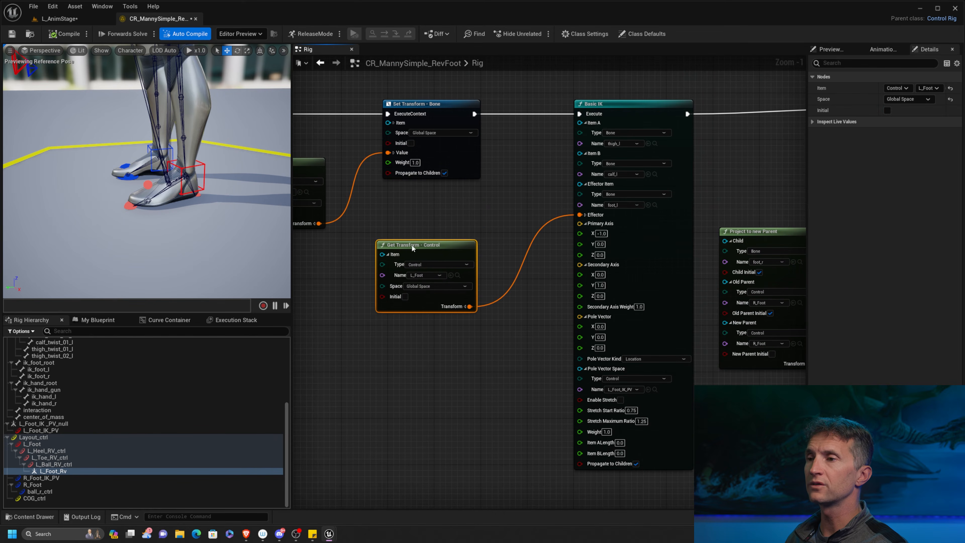
left_click(441, 264)
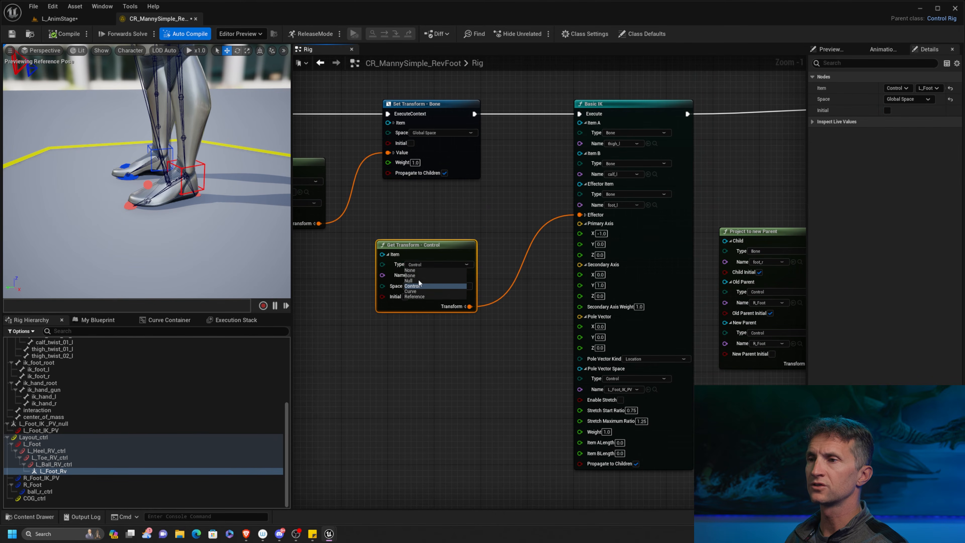
left_click(419, 278)
left_click(437, 275)
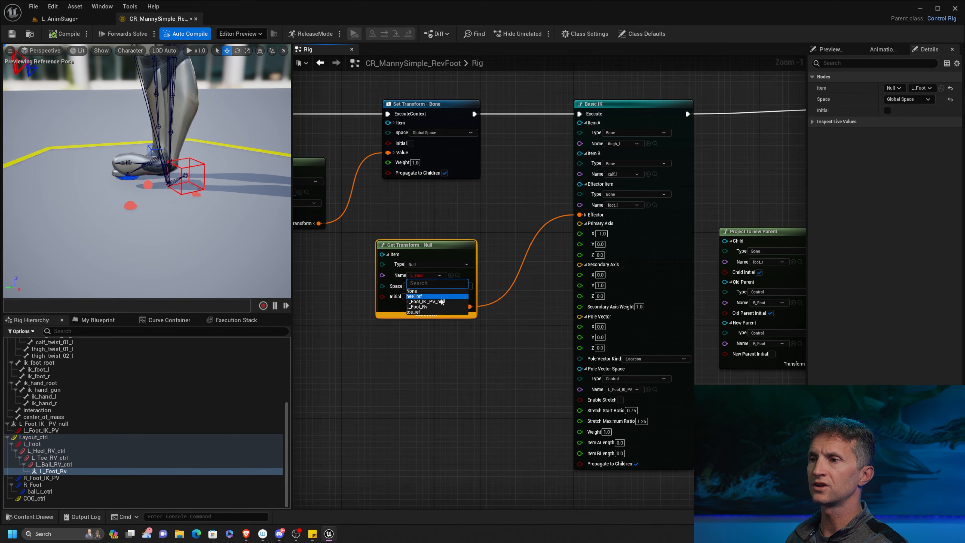
left_click(428, 306)
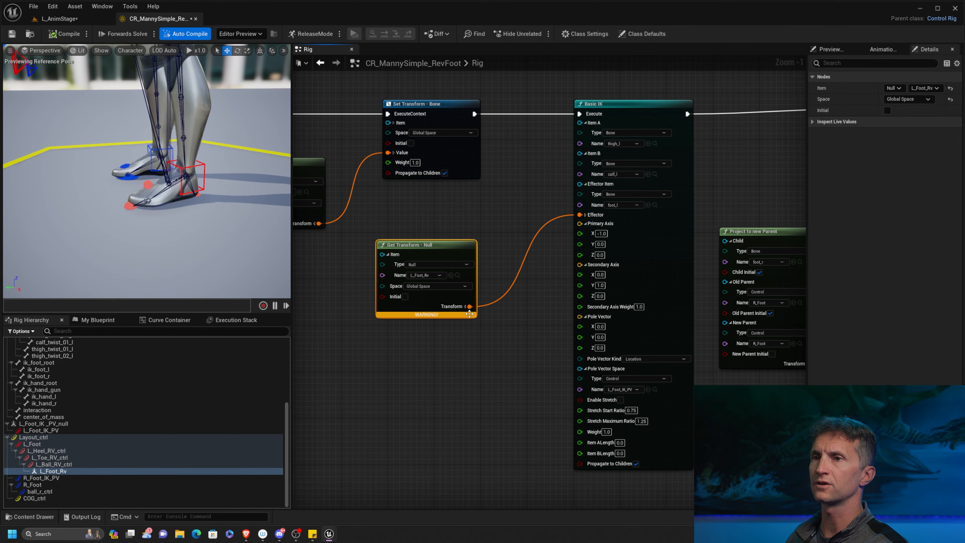
Test-move the L_Foot control to about 14.2, 18.8, 13.9, and recompile to reset the pose.
left_click(231, 86)
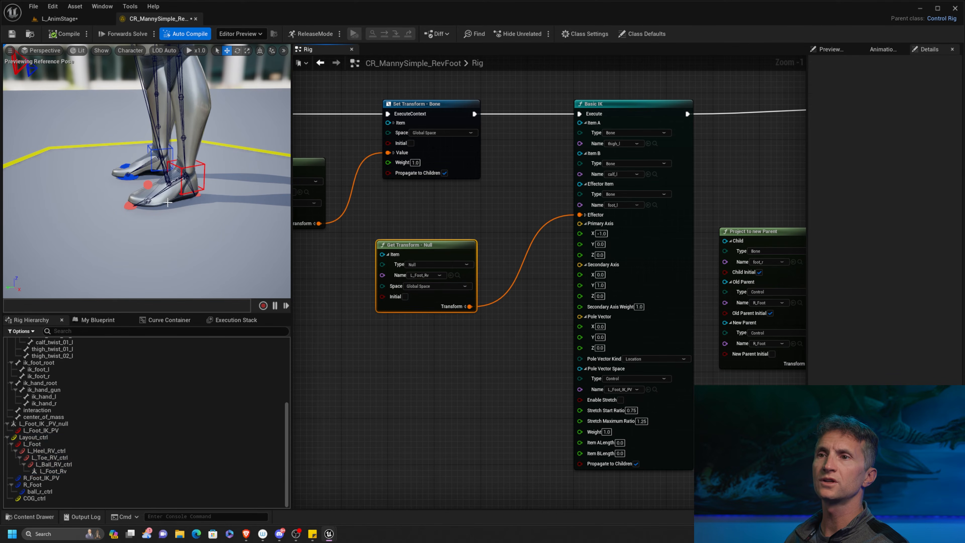
scroll(168, 202, "up", 3)
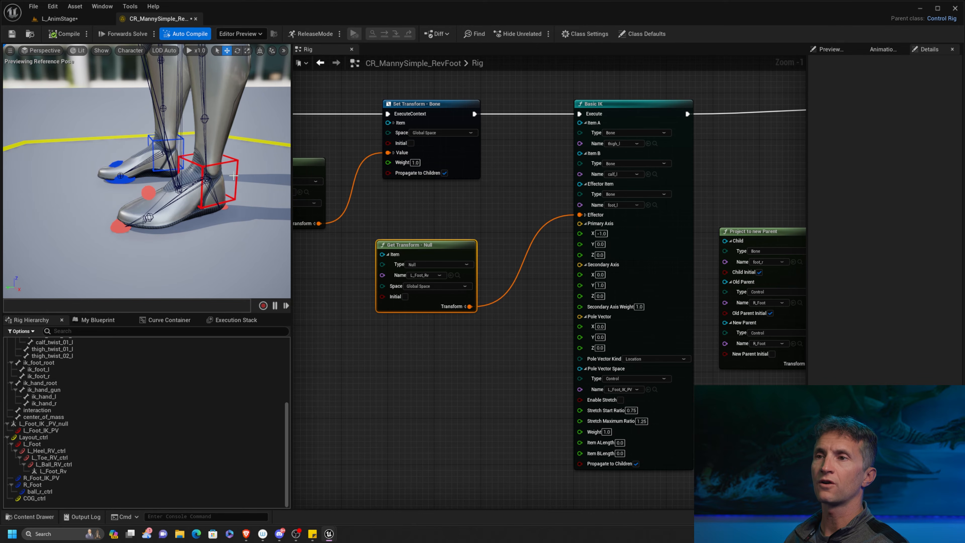
left_click(236, 190)
scroll(236, 190, "down", 5)
left_click_drag(184, 176, 130, 67)
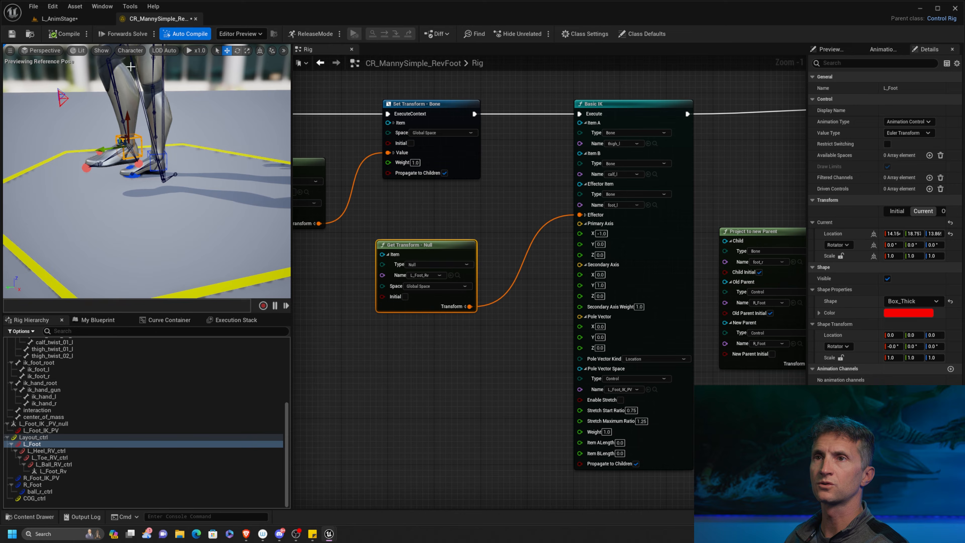
left_click(68, 35)
Test-rotate L_Ball_RV_ctrl about 28° around Z to lift the heel, and recompile to reset the pose.
scroll(167, 206, "up", 3)
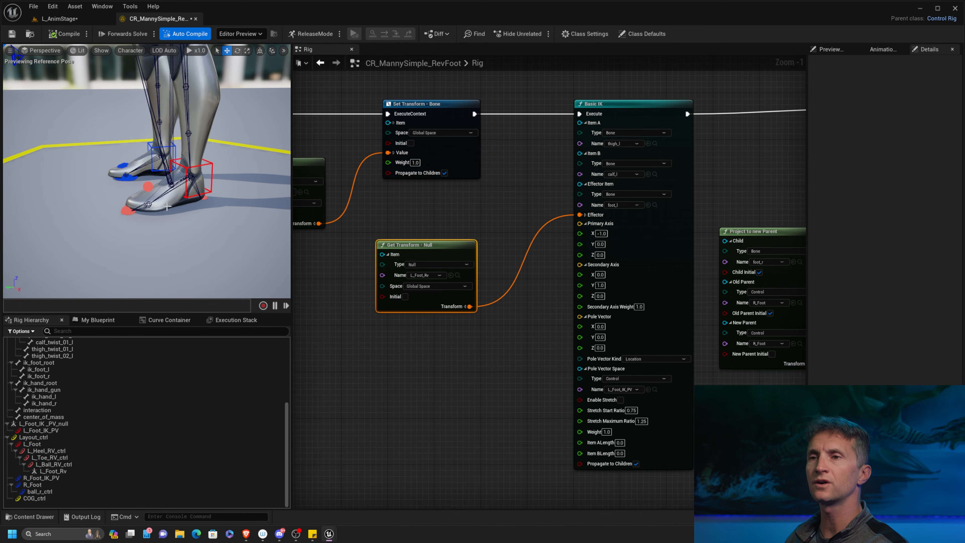
mouse_move(186, 248)
left_mouse_down("alt")
mouse_move(178, 246)
mouse_move(197, 250)
mouse_move(190, 244)
left_mouse_up("alt")
scroll(155, 196, "up", 1)
left_click(144, 190)
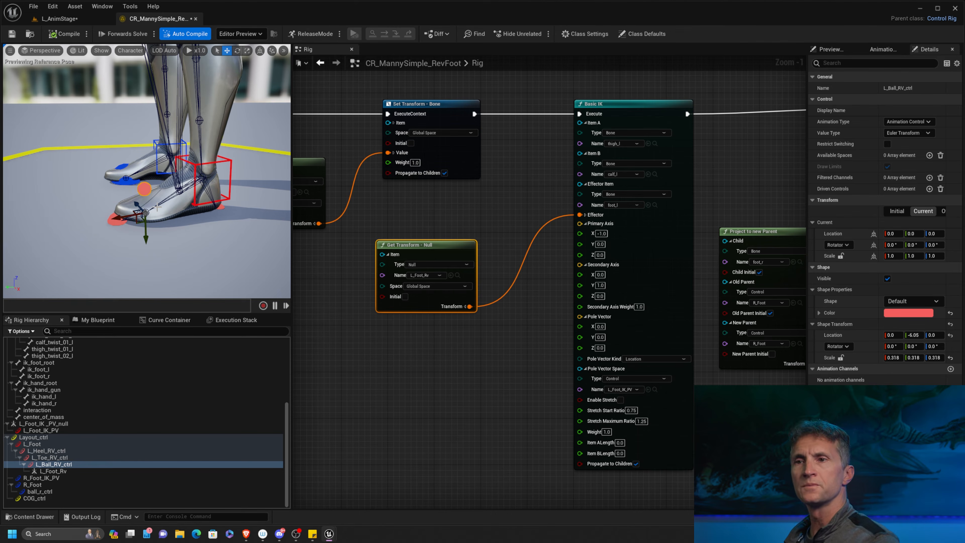
left_click_drag(120, 201, 103, 227, "alt")
key("e")
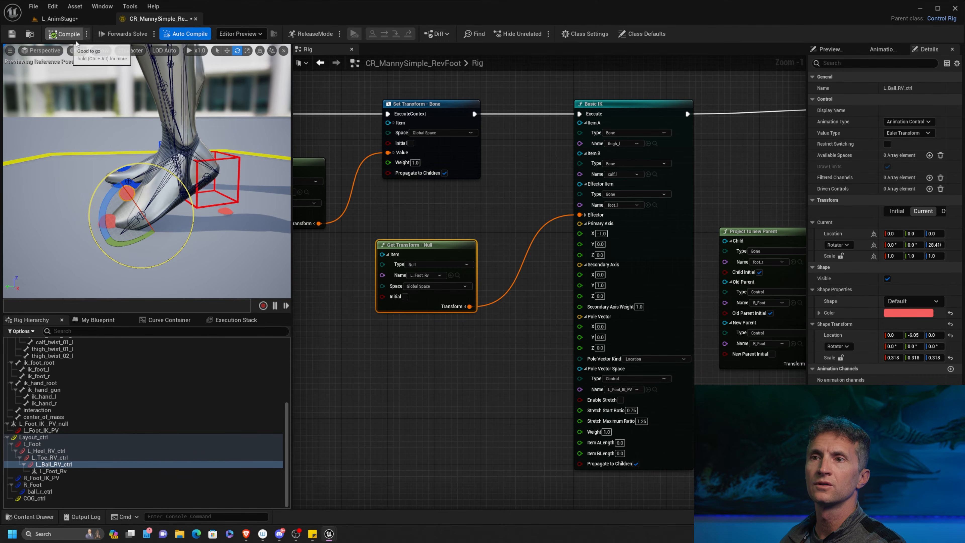
left_click(69, 35)
Test-rotate L_Toe_RV_ctrl about -38° and L_Heel_RV_ctrl about 28° around X, recompiling after each to reset the pose.
left_click(101, 222)
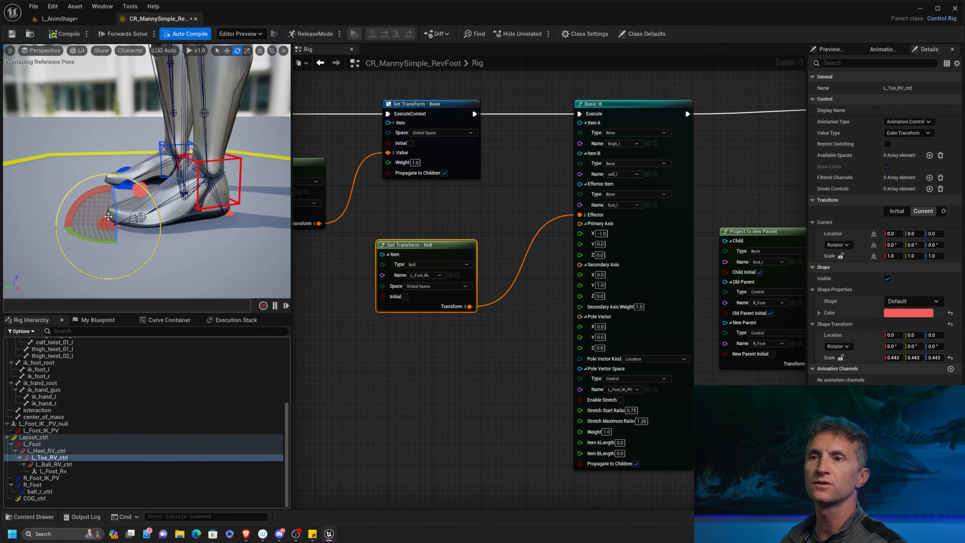
left_click_drag(78, 199, 65, 232)
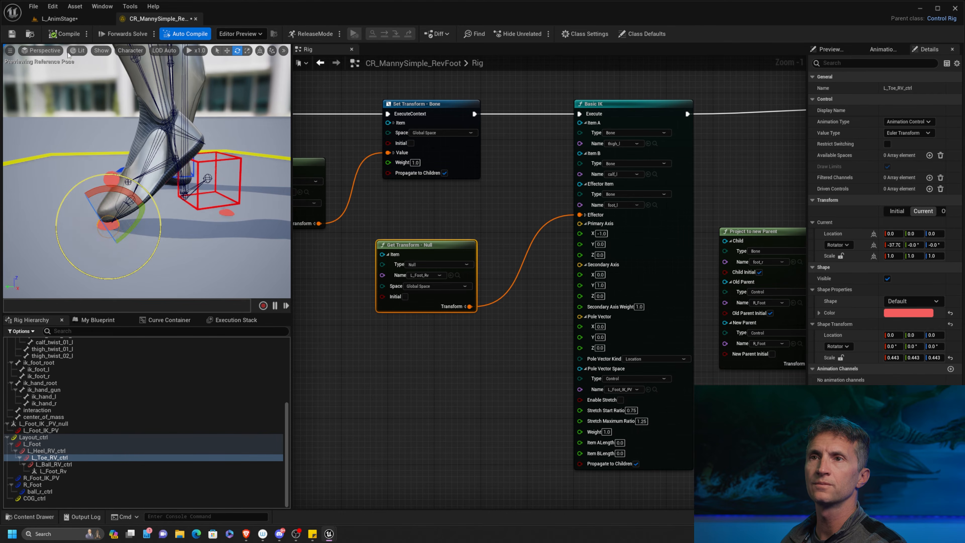
left_click(65, 34)
left_click(231, 214)
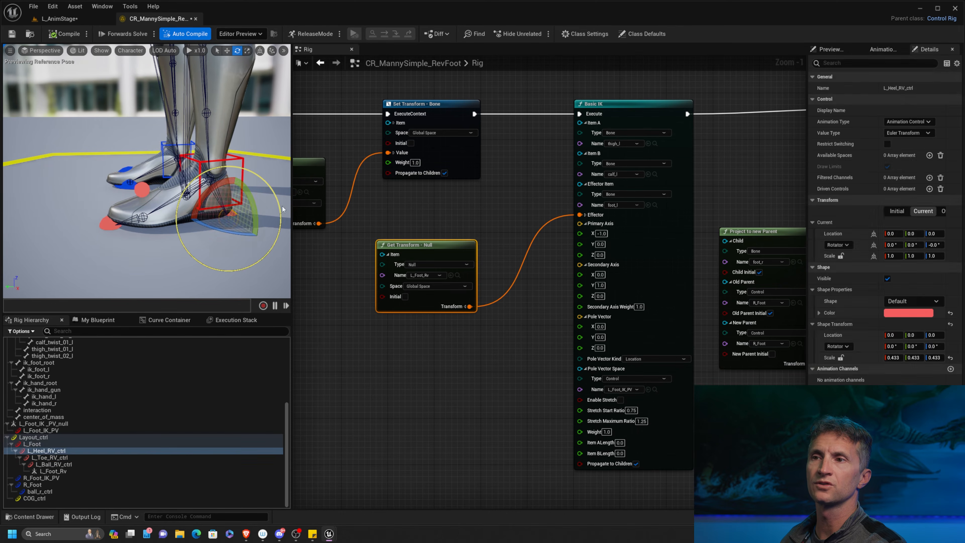
left_click_drag(207, 254, 221, 260)
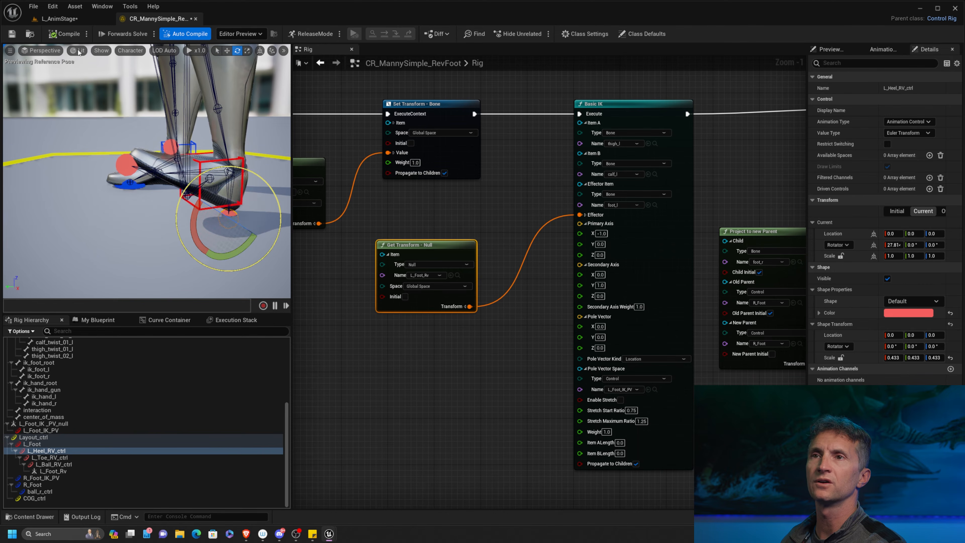
left_click(65, 34)
Offset the L_Heel_RV_ctrl shape to Y -2.02 and Z -4.09 so it sits behind the heel, and compile and save the rig.
scroll(262, 135, "down", 3)
middle_click_drag(256, 136, 184, 141)
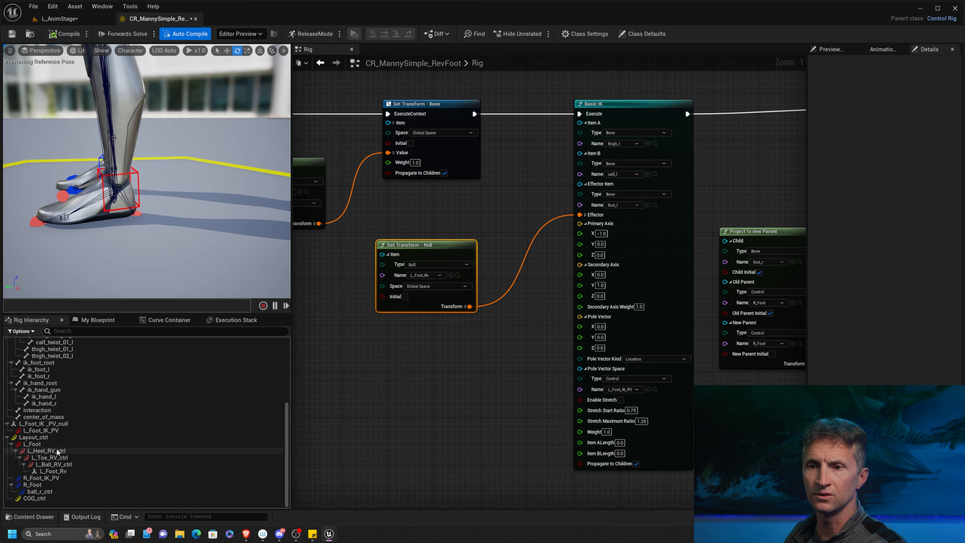
left_click(76, 450)
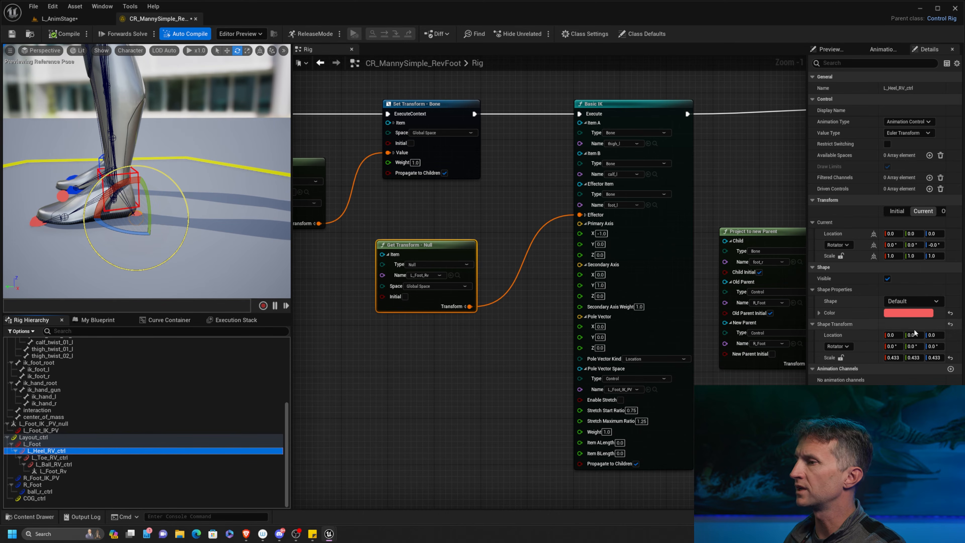
mouse_move(921, 335)
left_mouse_down()
mouse_move(892, 335)
mouse_move(944, 335)
mouse_move(907, 335)
left_mouse_up()
left_click(951, 336)
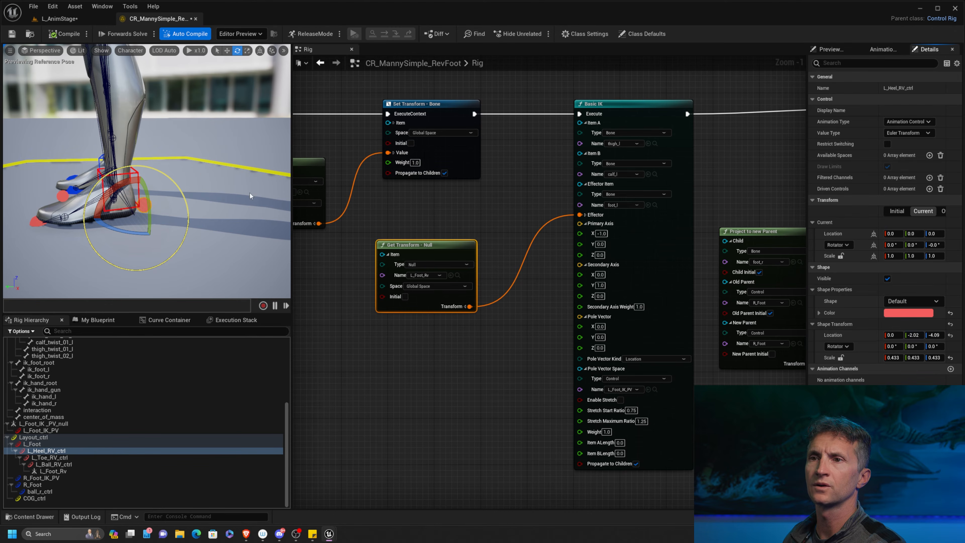
left_click(69, 38)
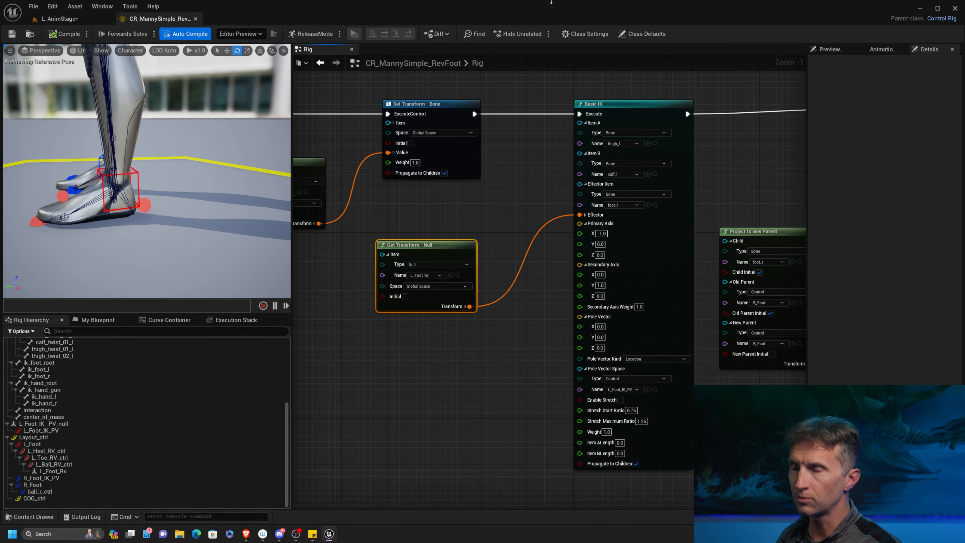
Test-rotate L_Ball_RV_ctrl about 46° around Z from a closer view of the foot, and recompile to reset the pose.
left_click_drag(136, 236, 198, 237, "alt")
right_click_drag(153, 239, 183, 238, "alt")
right_click_drag(243, 188, 220, 188, "alt")
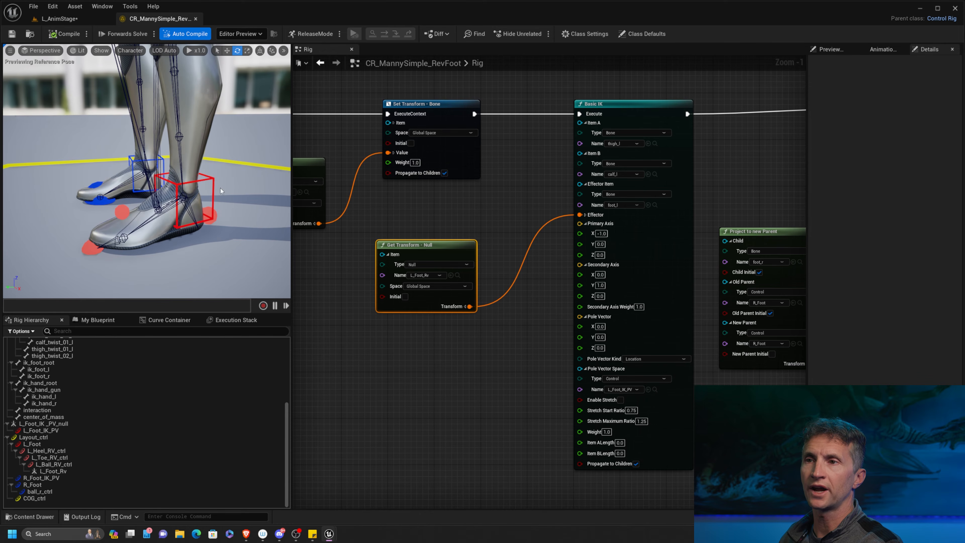
left_click(175, 196)
left_click(122, 212)
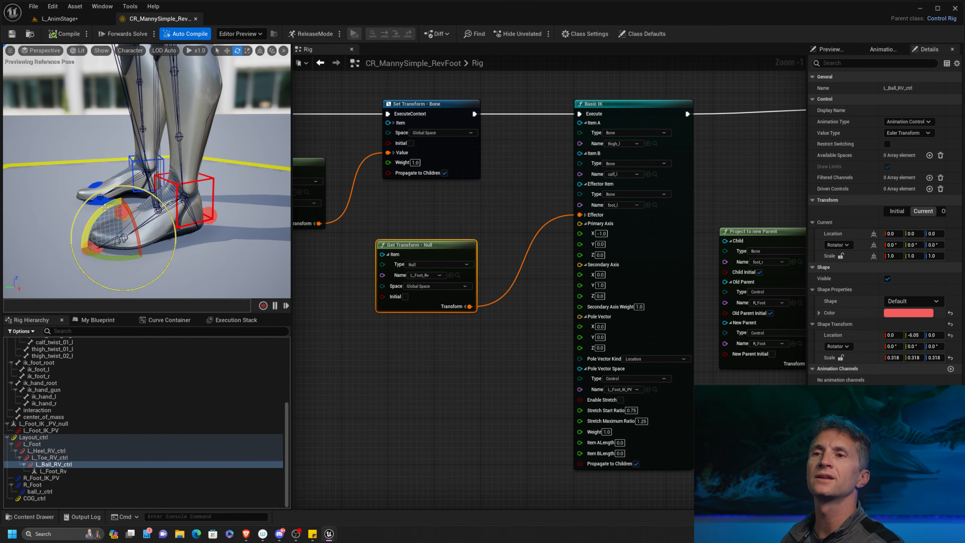
left_click_drag(101, 203, 63, 228)
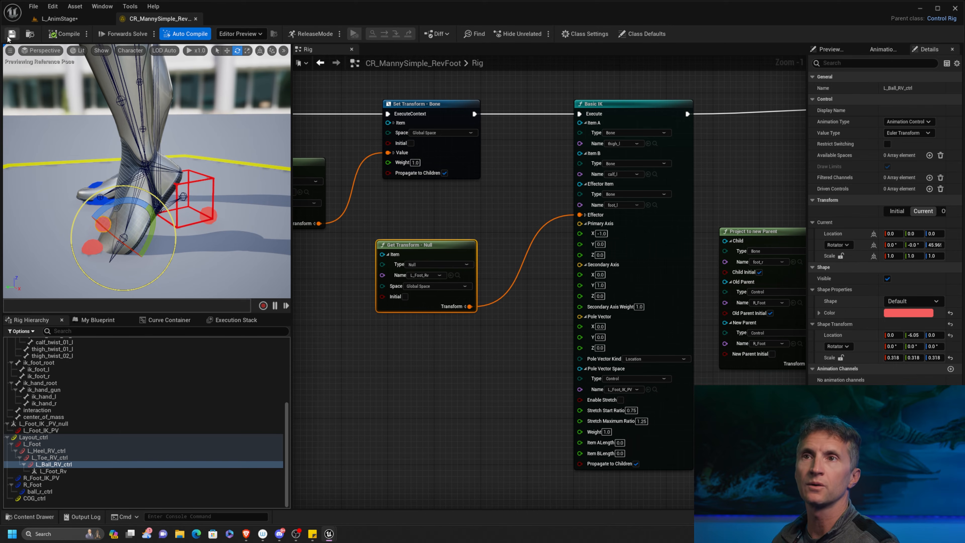
left_click(69, 35)
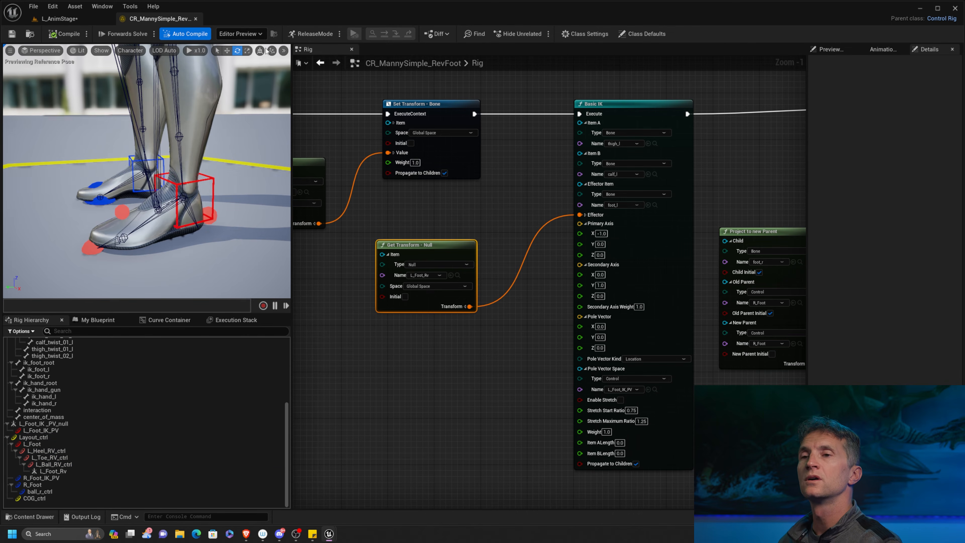
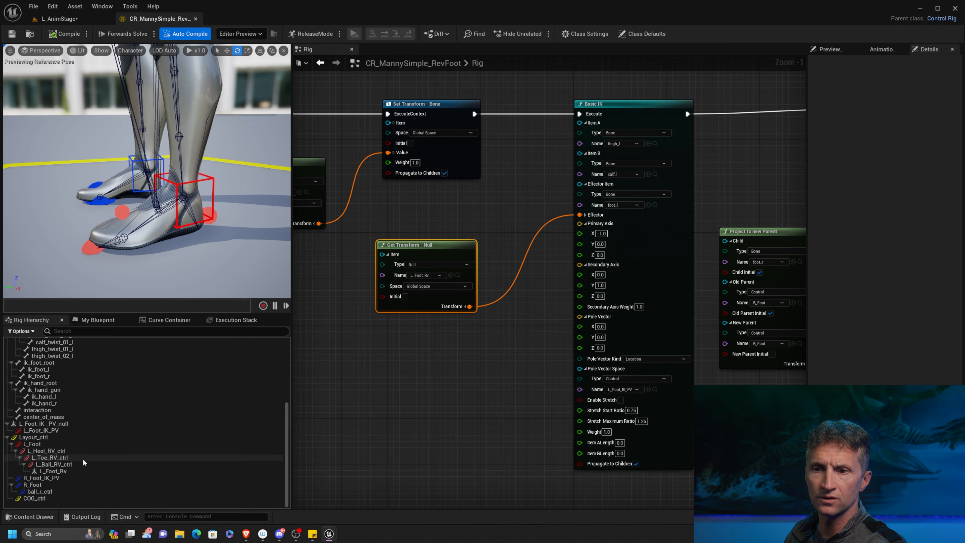
Add a null named L_Ball_Rv under L_Toe_RV_ctrl in the rig hierarchy.
left_click(100, 458)
right_click(98, 455)
mouse_move(208, 224)
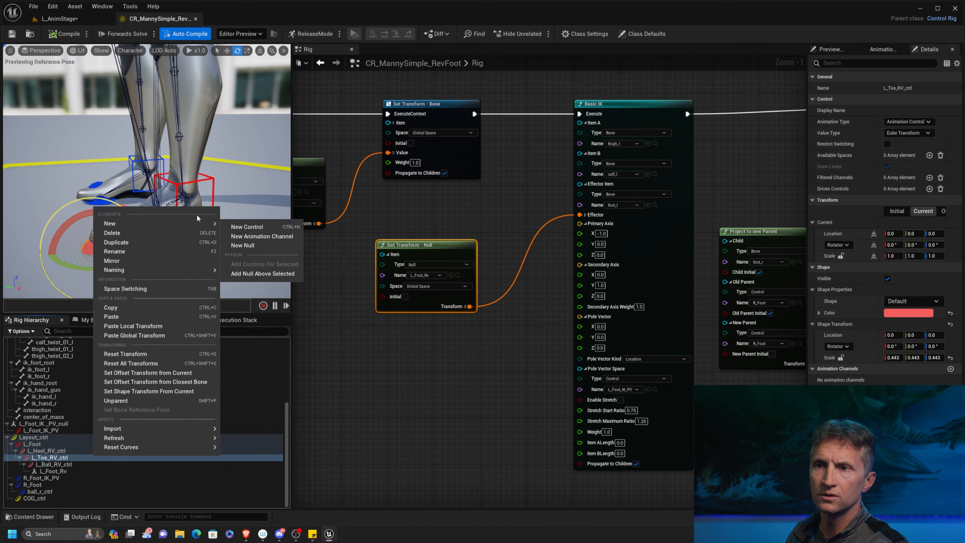
left_click(260, 246)
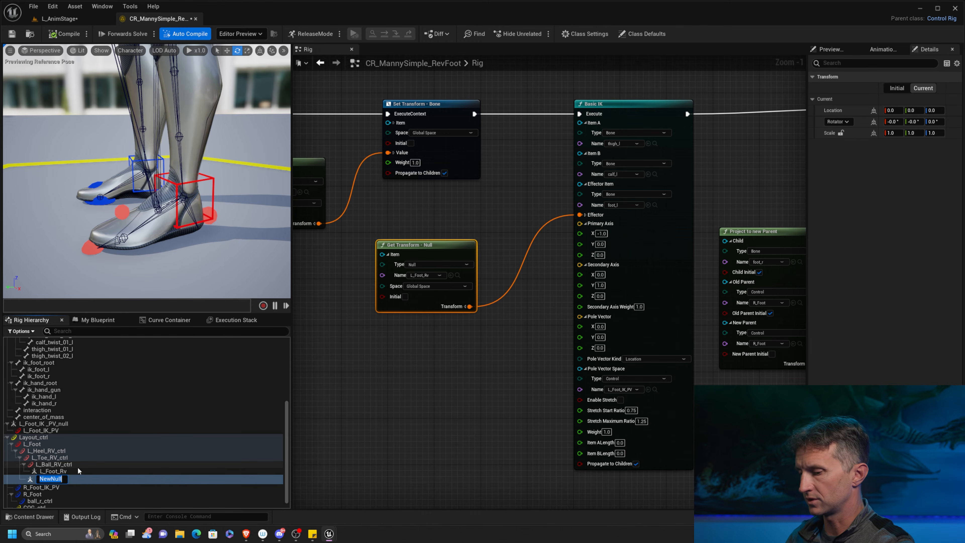
type("L_")
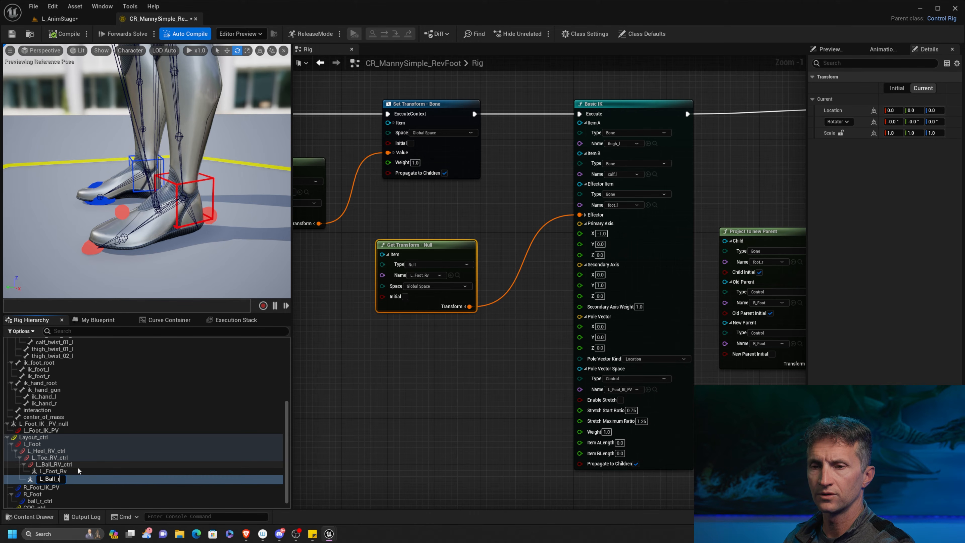
type("Ball_Rv")
key("Return")
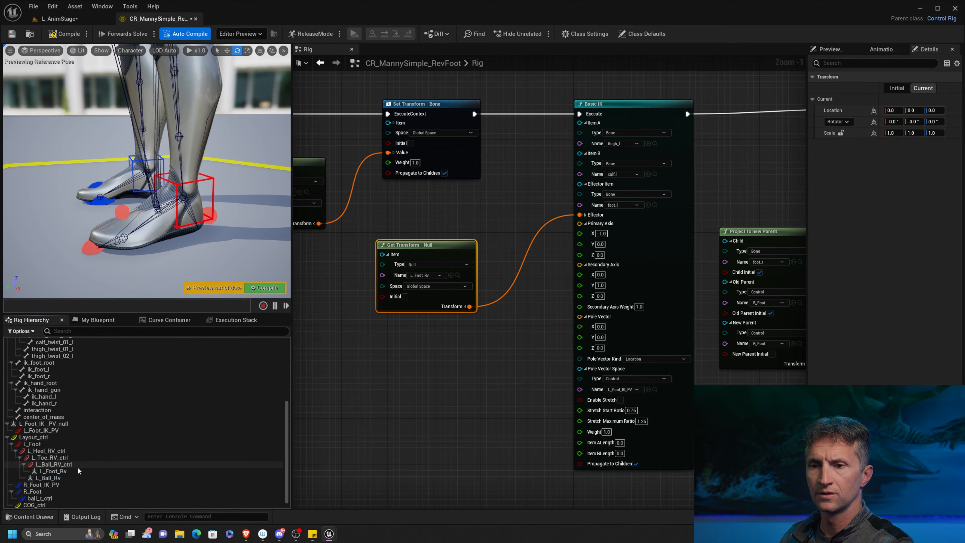
Add a Set Transform node for the L_Ball_Rv null beside the last Set Transform - Null Initial node.
scroll(526, 182, "down", 7)
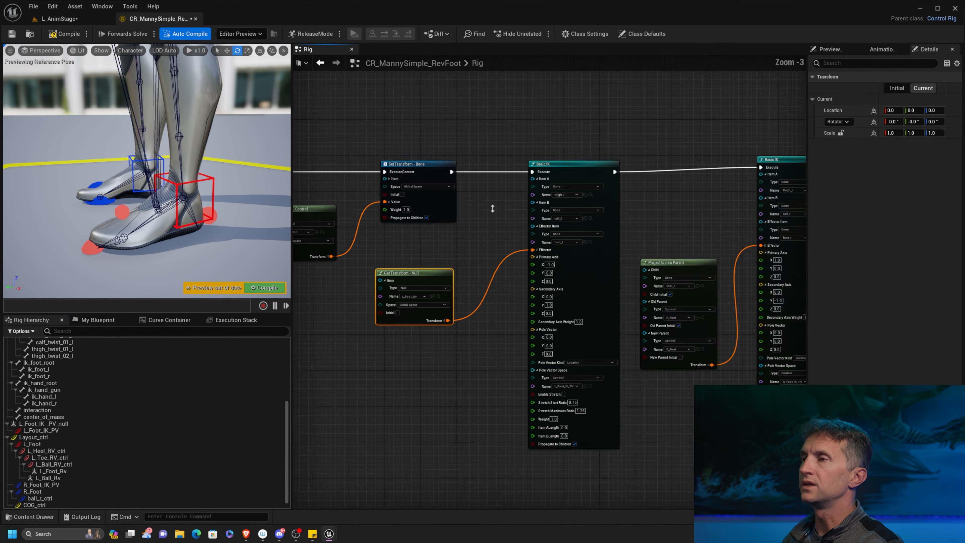
right_click_drag(553, 194, 523, 179)
scroll(523, 179, "up", 8)
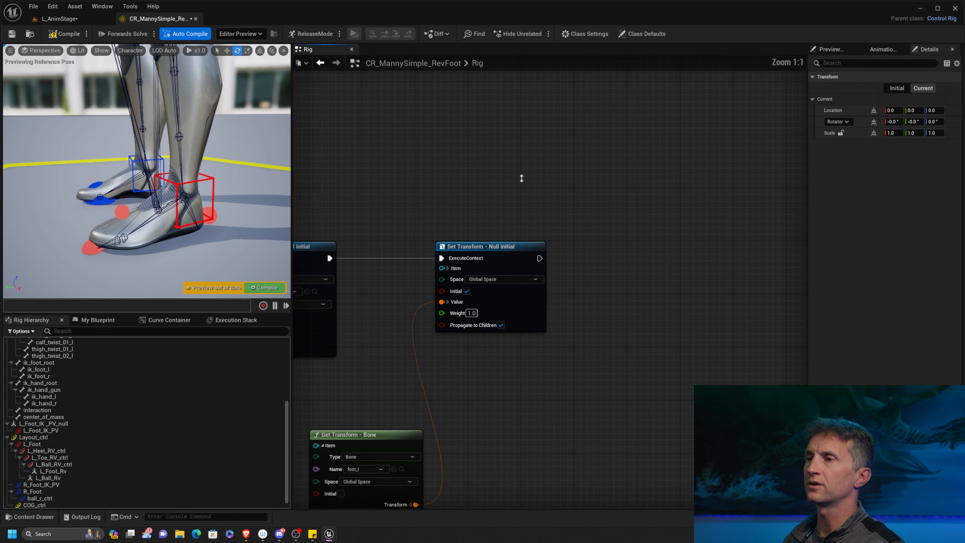
right_click_drag(618, 227, 618, 141)
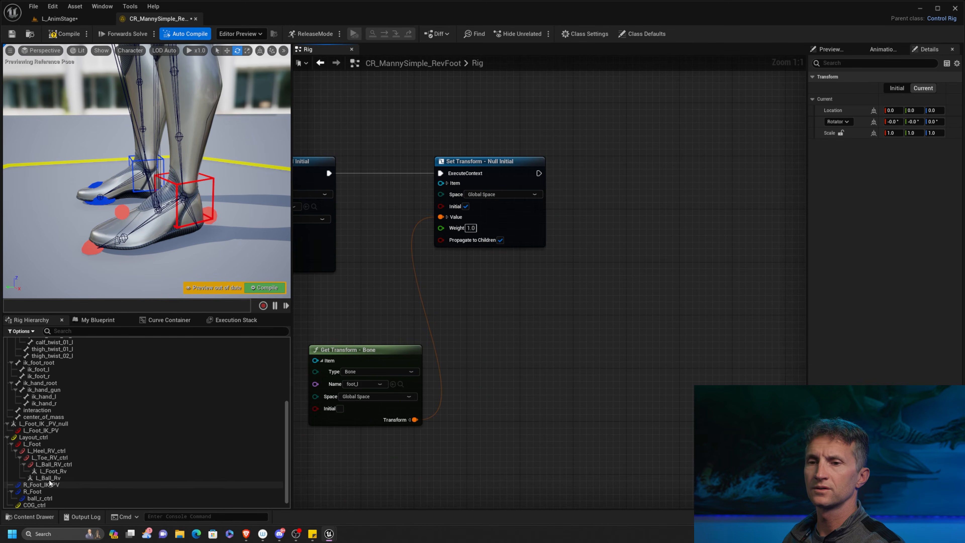
left_click_drag(48, 478, 685, 171)
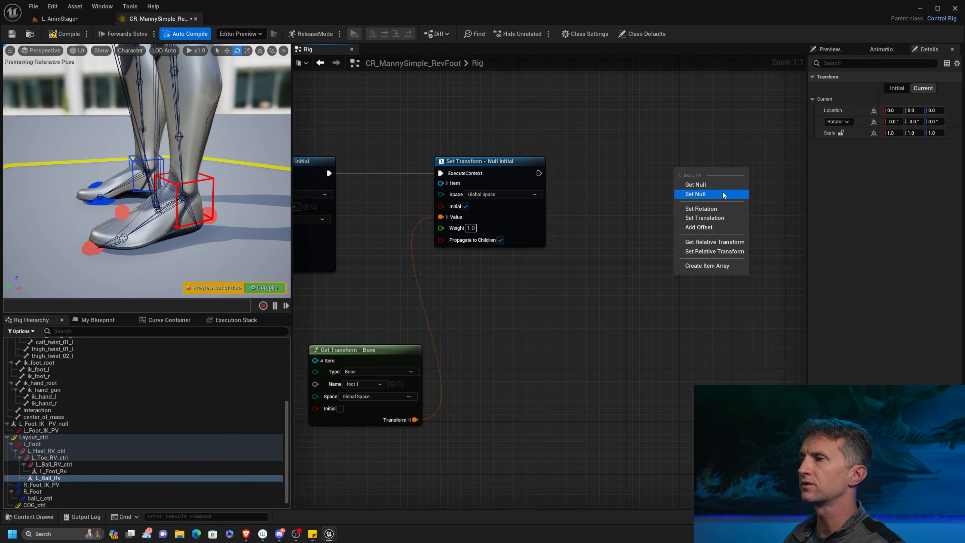
left_click(695, 193)
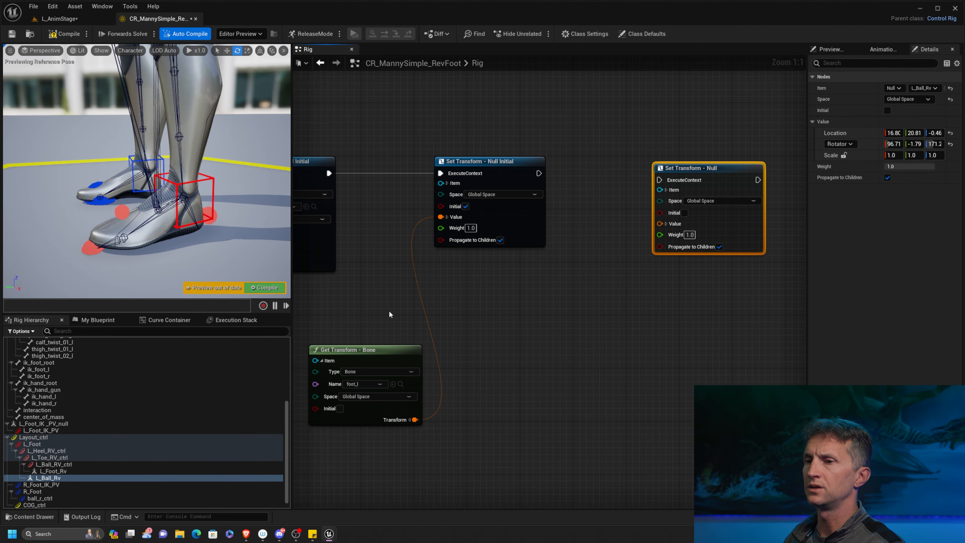
Add a Get Transform node for the ball_l bone and feed its Transform into the L_Ball_Rv node's Value.
right_click_drag(358, 313, 423, 281)
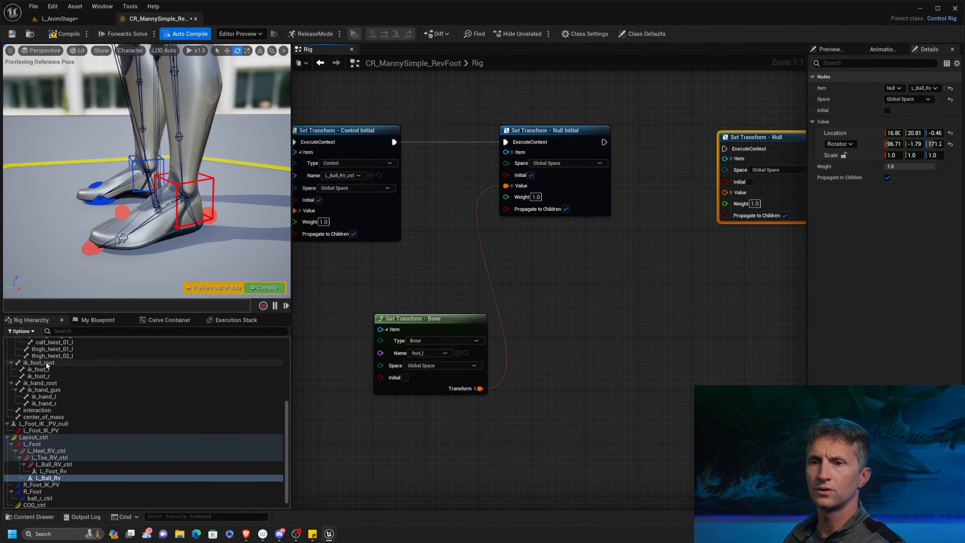
scroll(46, 362, "up", 5)
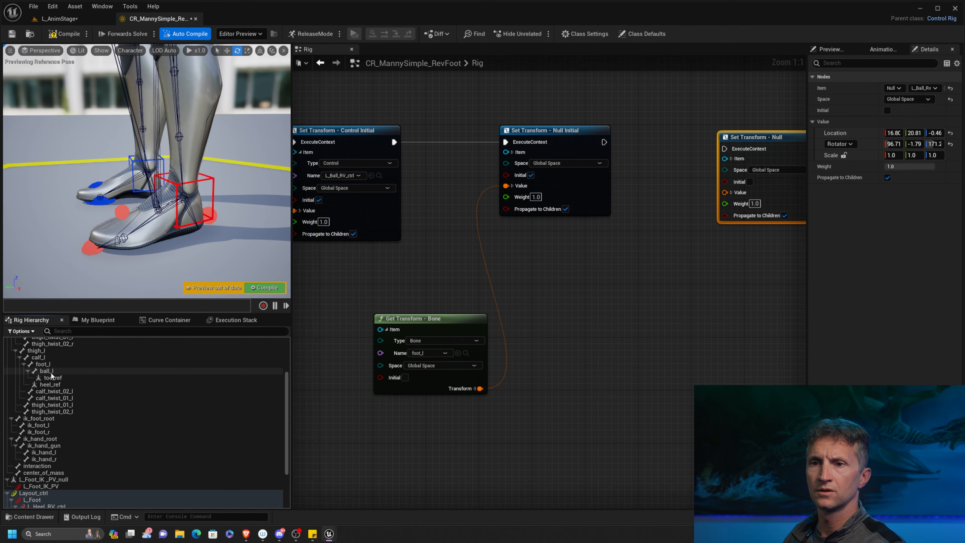
left_click_drag(46, 371, 541, 337)
left_click(579, 352)
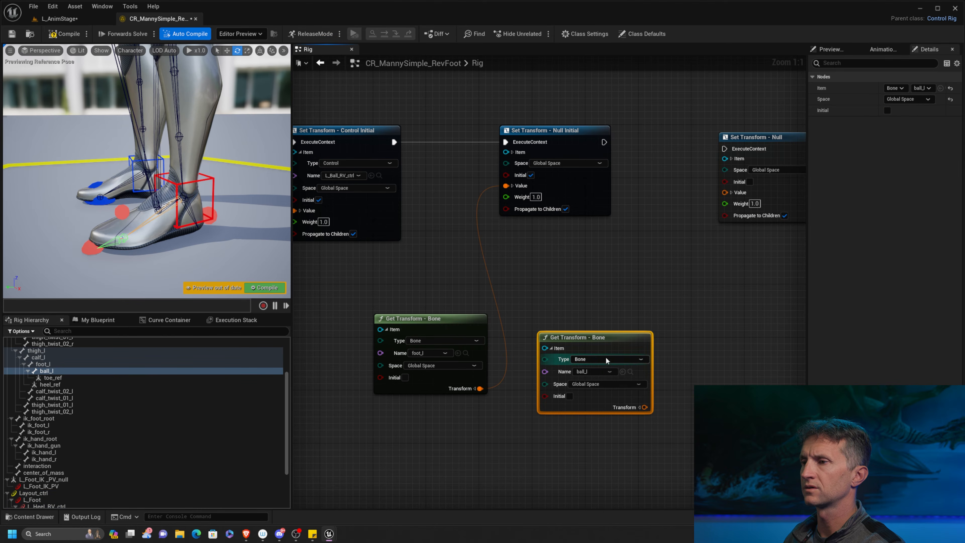
left_click_drag(645, 407, 726, 192)
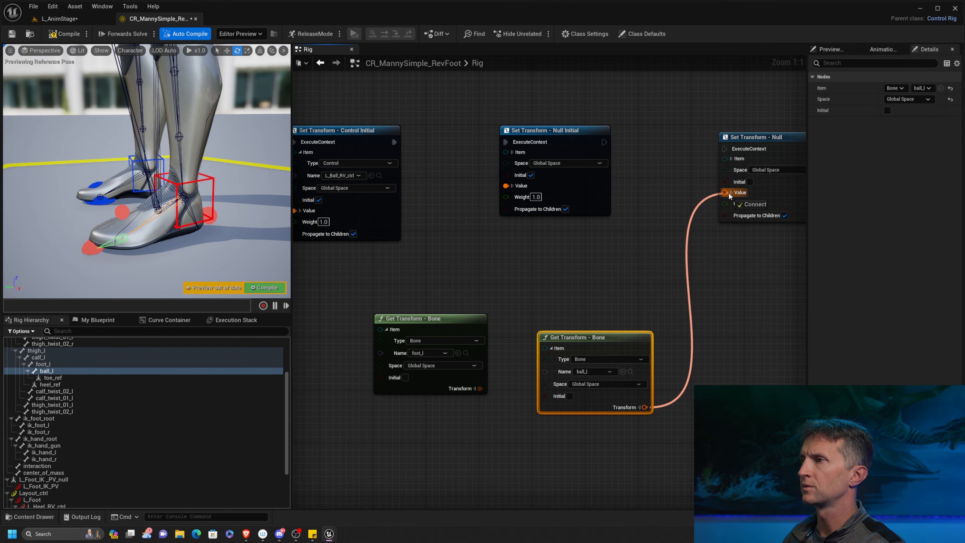
Chain the L_Ball_Rv Set Transform node into the execution flow, align it with its neighbour, and enable Initial on it.
left_click_drag(604, 142, 731, 149)
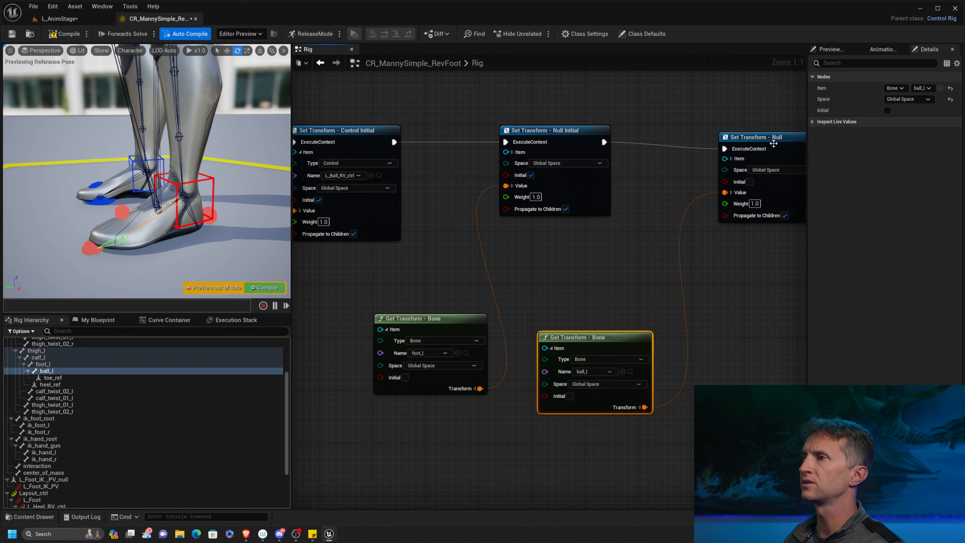
left_click(771, 133)
left_click(73, 35)
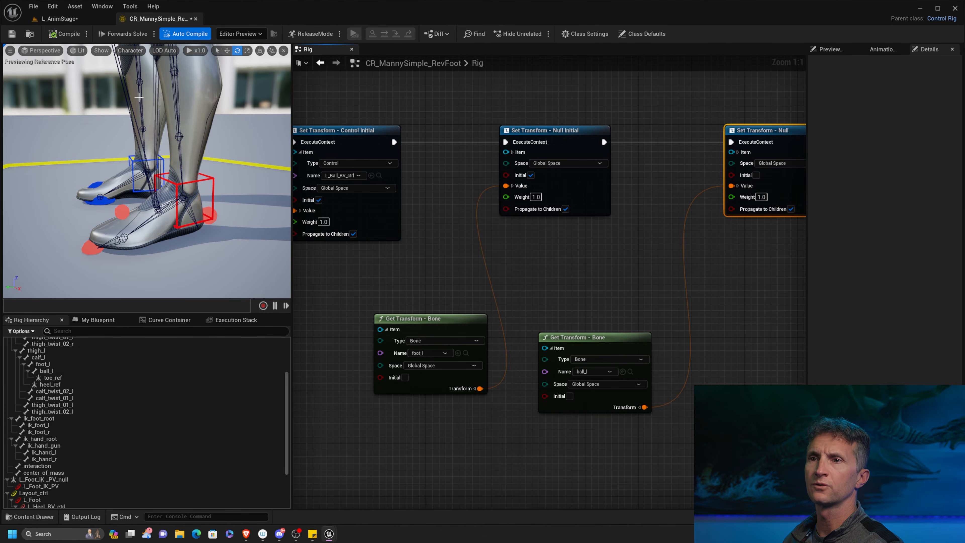
right_click_drag(681, 278, 545, 280)
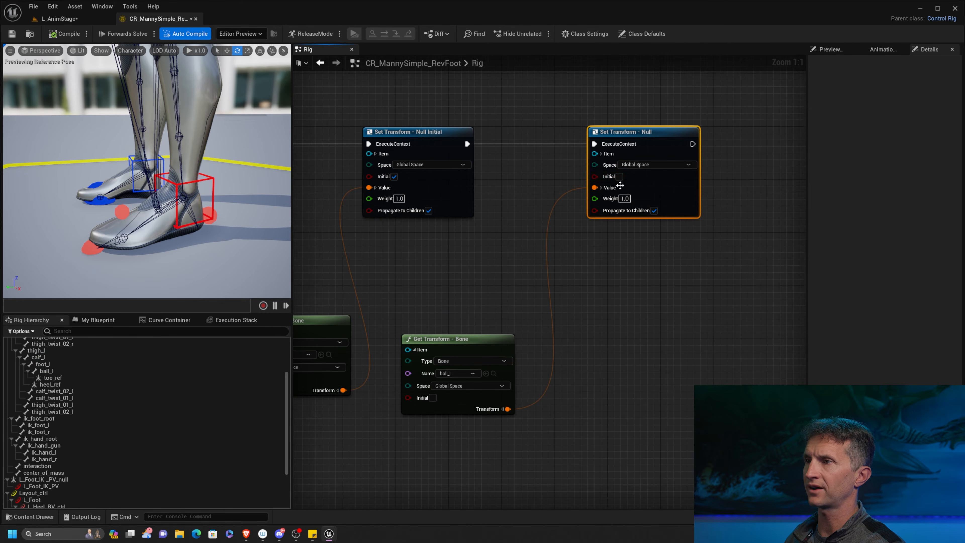
left_click(620, 176)
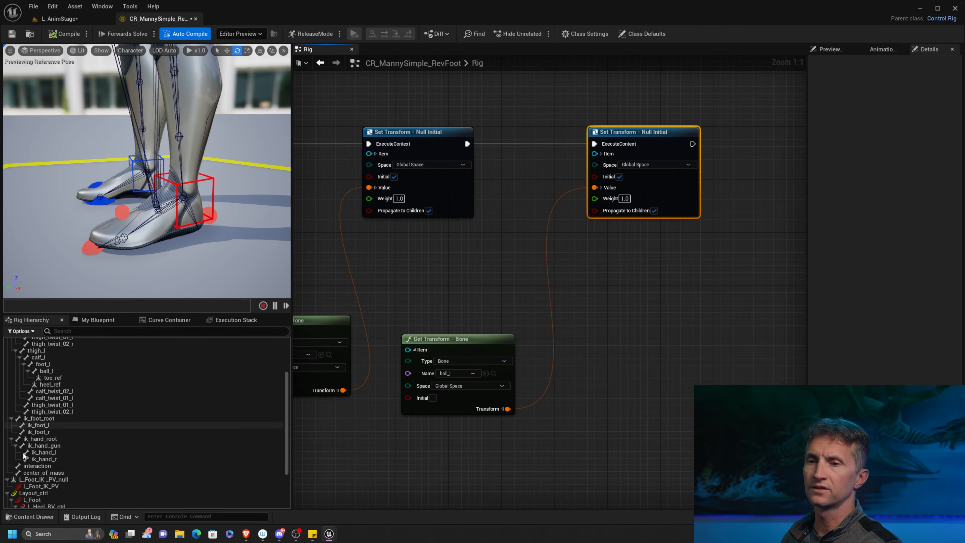
scroll(82, 426, "down", 4)
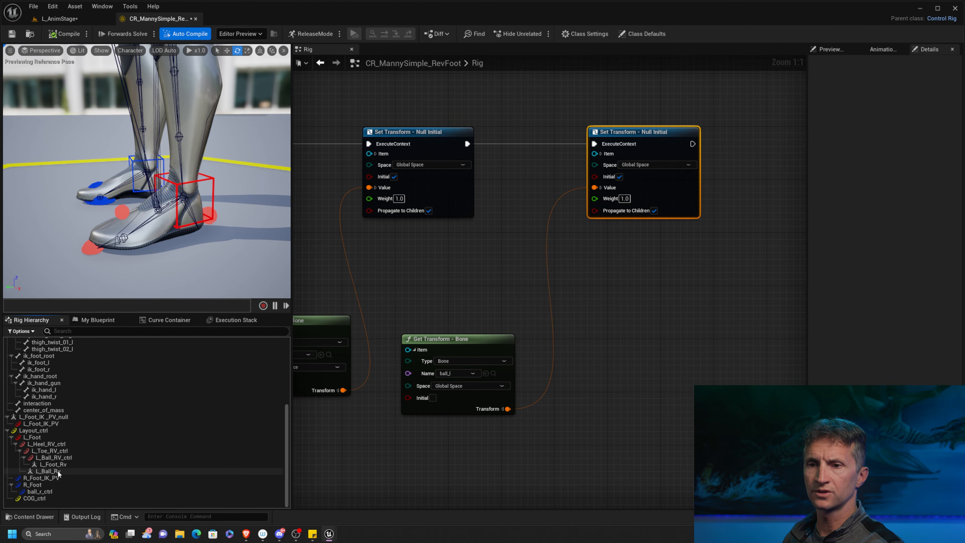
left_click(58, 471)
right_click(62, 471)
mouse_move(124, 258)
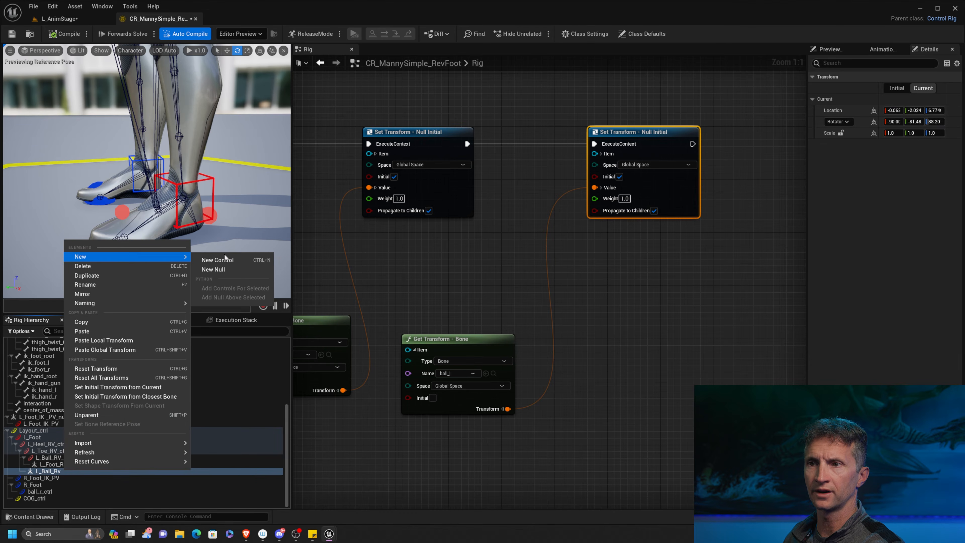
left_click(218, 260)
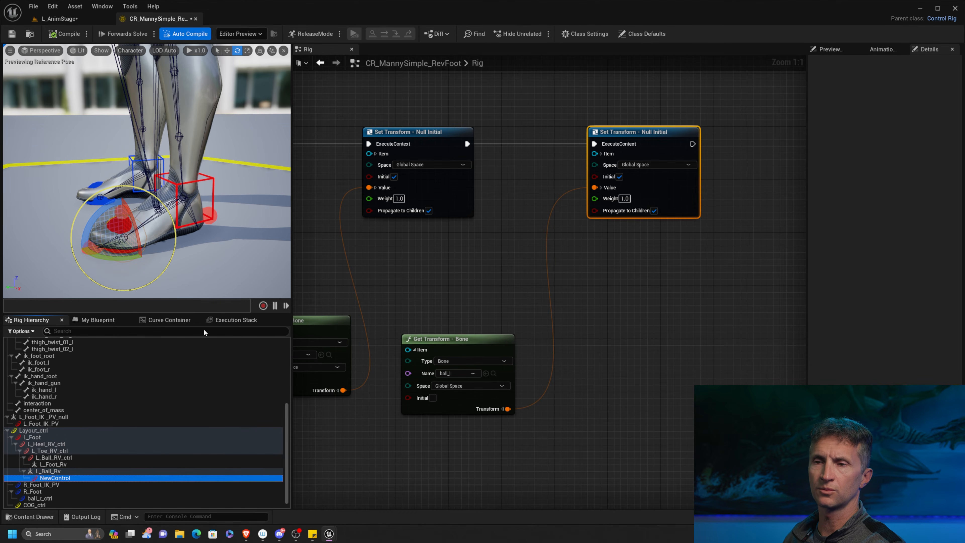
left_click(71, 480)
key("Delete")
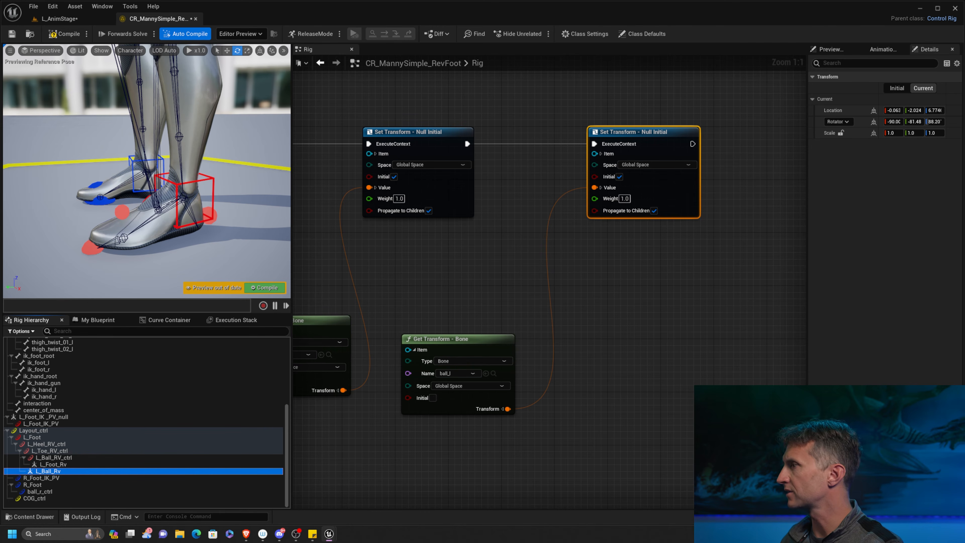
Add a Rotation Constraint node after the right leg's Basic IK in the forwards solve and line it up with it.
scroll(461, 462, "down", 7)
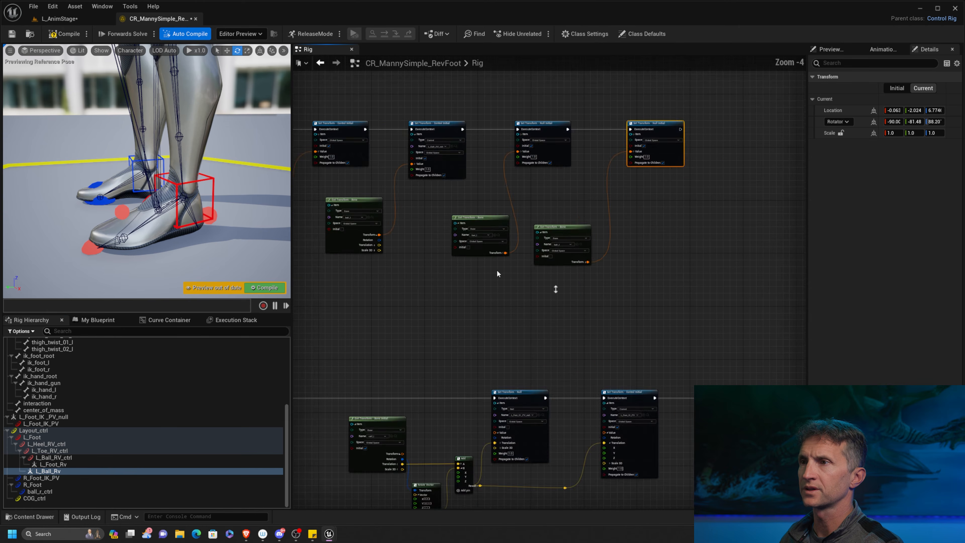
right_click_drag(527, 411, 589, 253)
scroll(552, 214, "up", 7)
right_click_drag(552, 215, 437, 229)
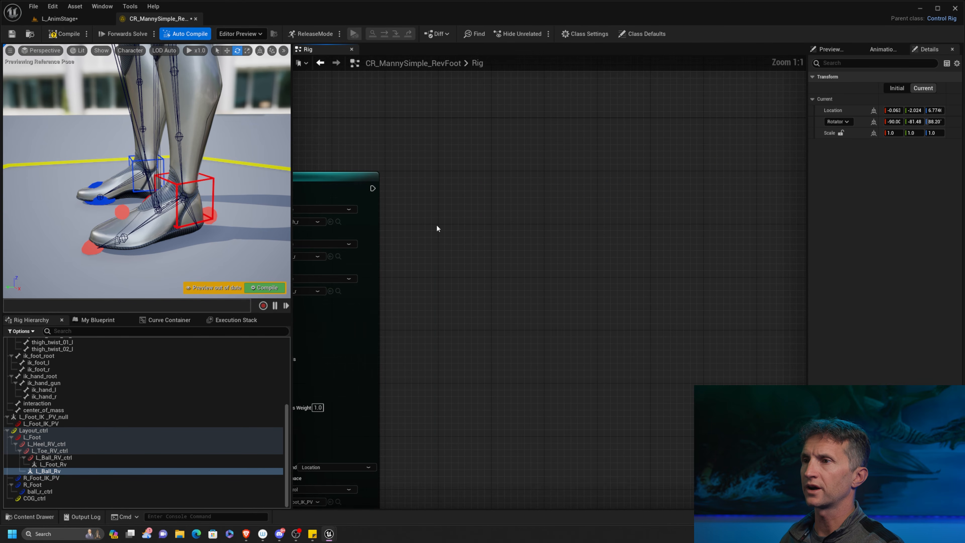
left_click_drag(371, 189, 494, 185)
type("ro")
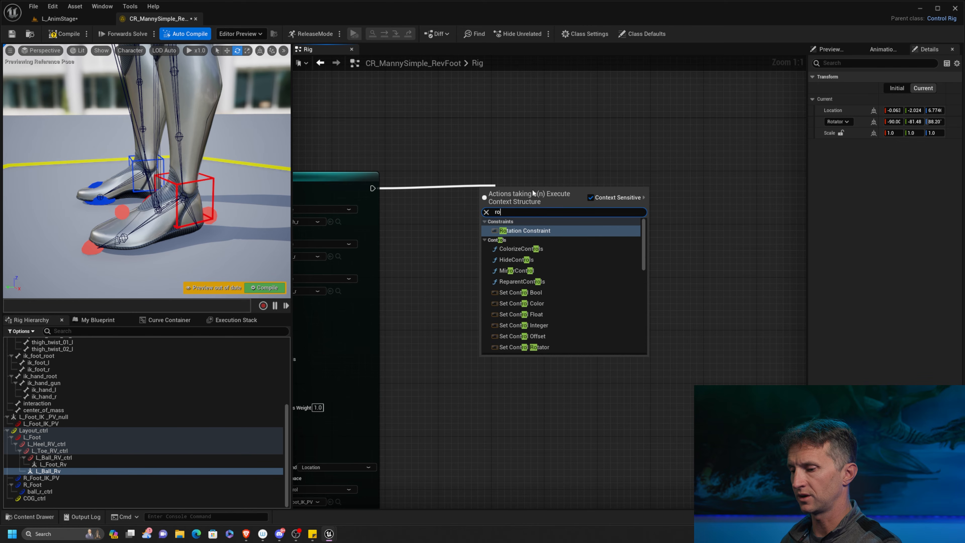
type("tat")
left_click(550, 230)
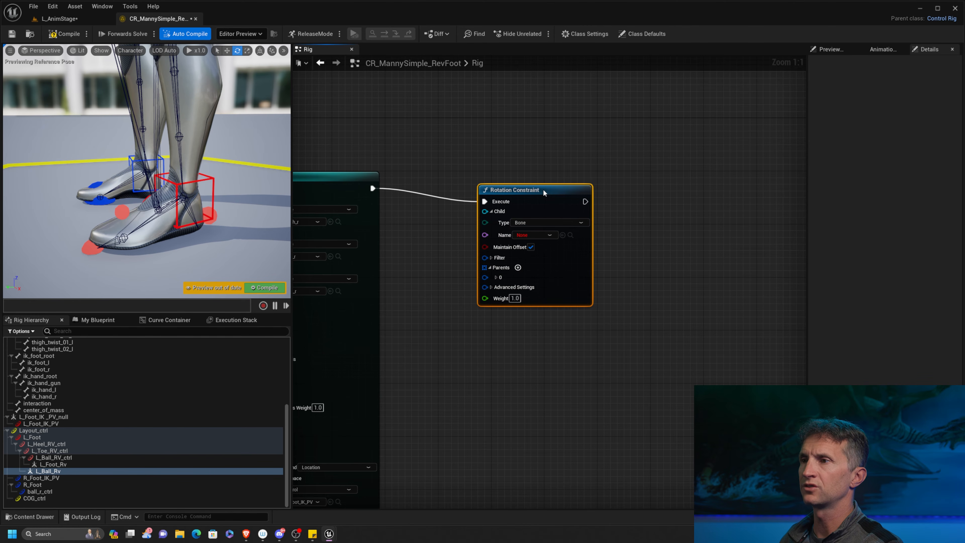
left_click_drag(544, 190, 636, 187)
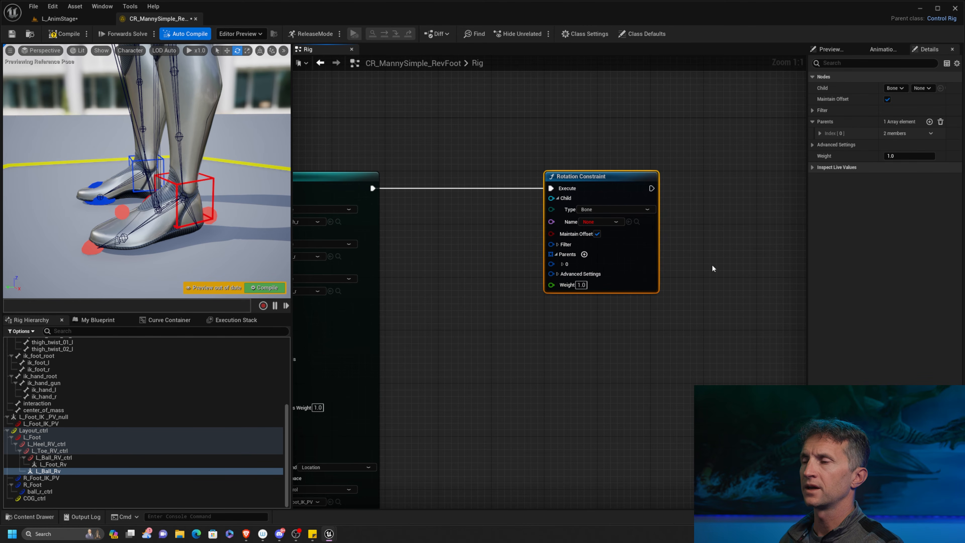
Set the Rotation Constraint's child to the ball_l bone and collapse the child settings.
left_click(616, 221)
left_click(605, 243)
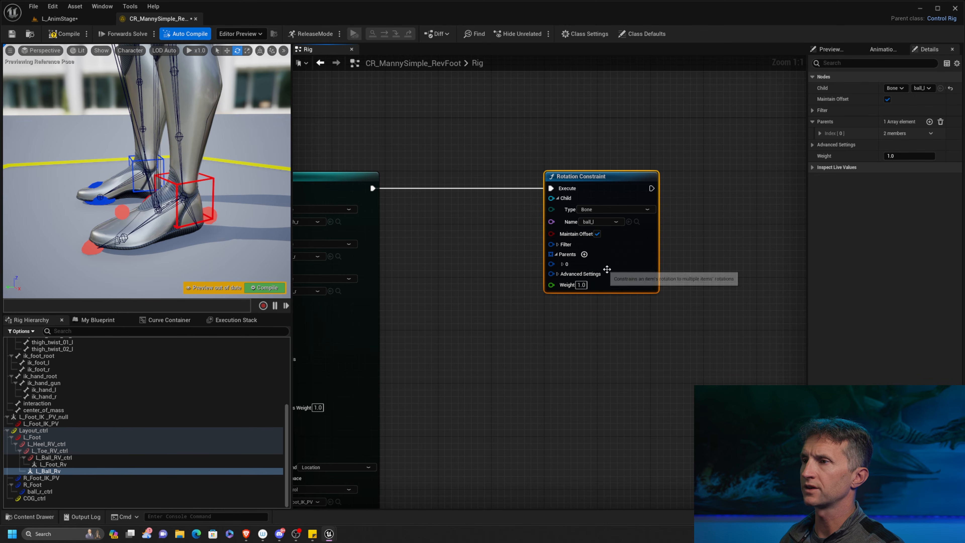
left_click(557, 198)
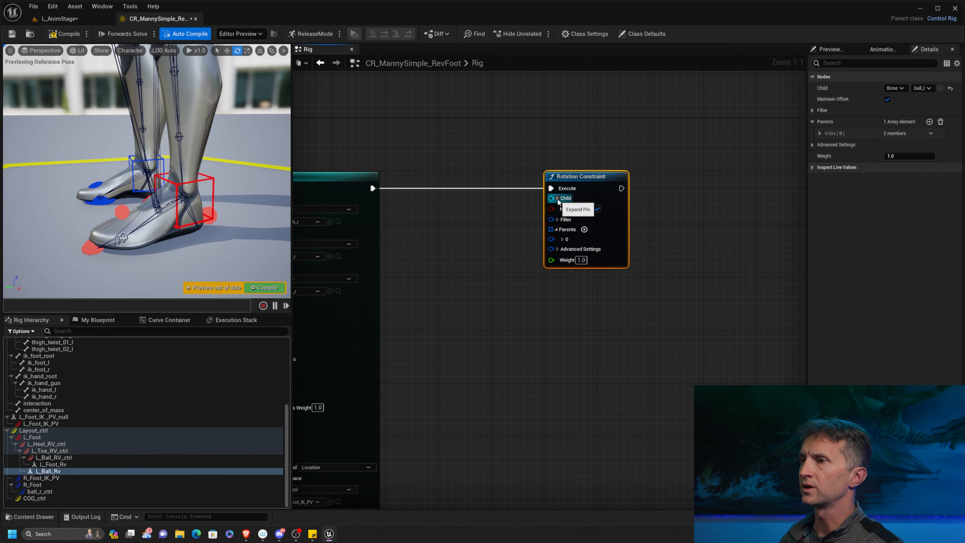
left_click(557, 198)
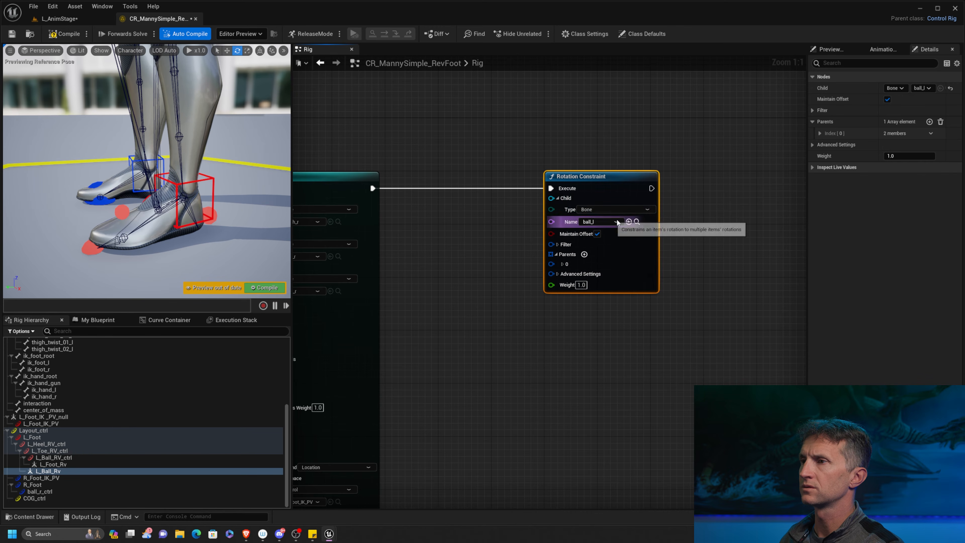
left_click(558, 198)
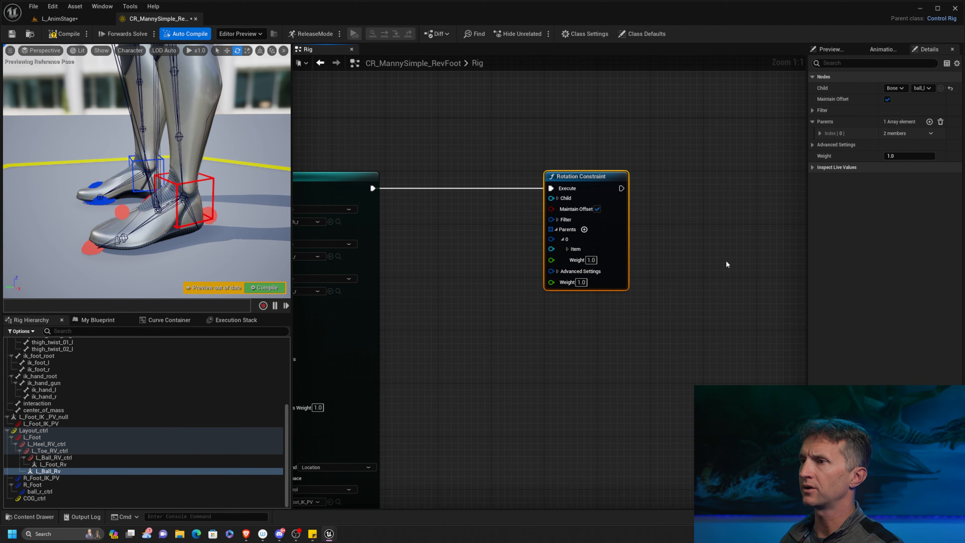
Set the Rotation Constraint's first parent item to the null L_Ball_Rv and compile the rig.
left_click(562, 239)
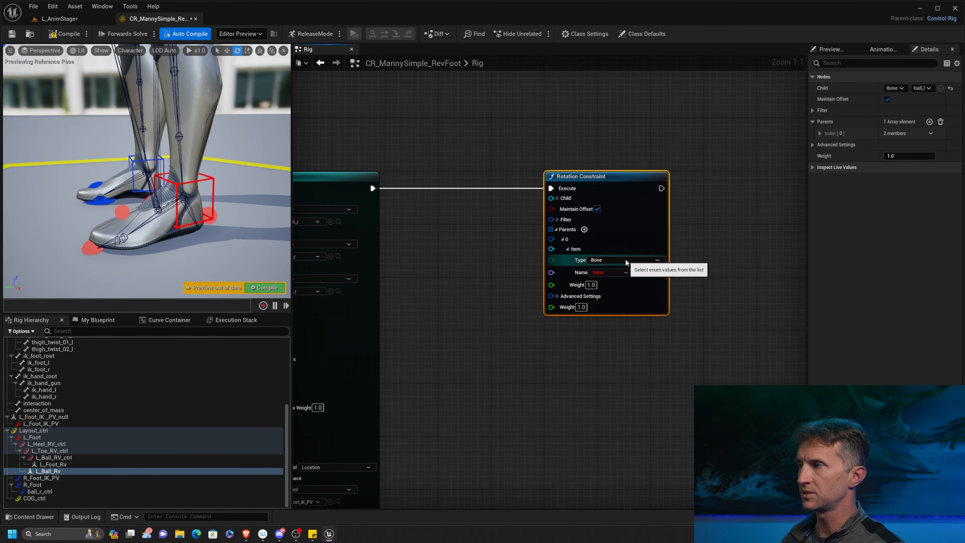
left_click(612, 263)
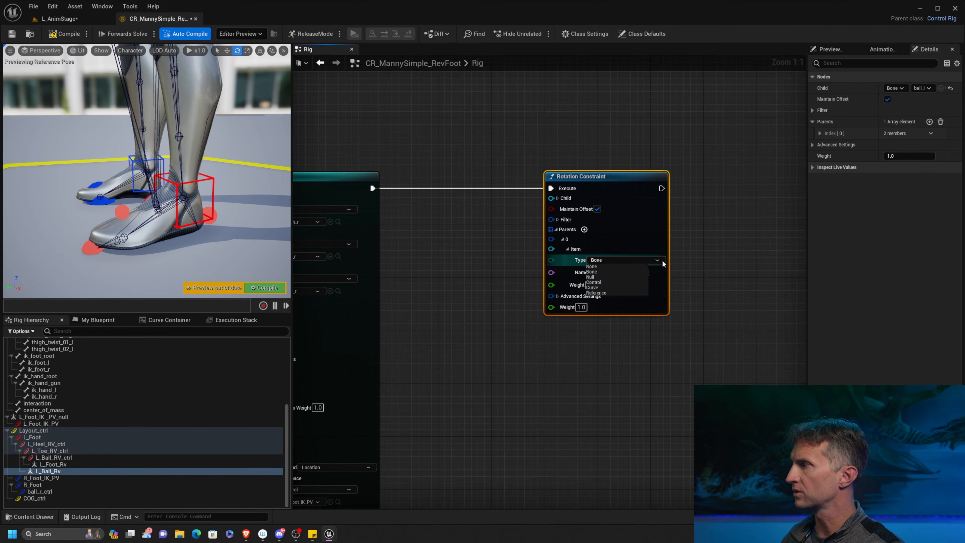
left_click(595, 277)
left_click(626, 272)
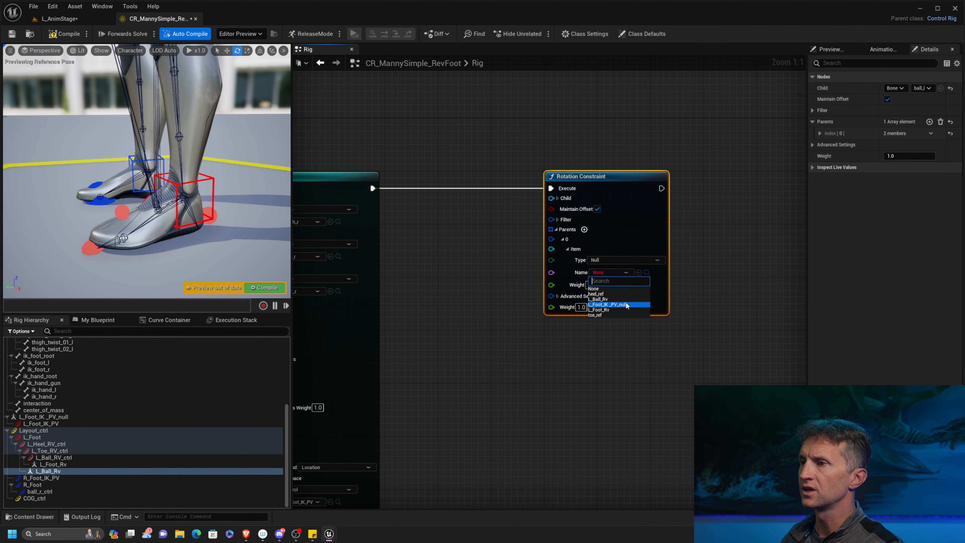
left_click(611, 300)
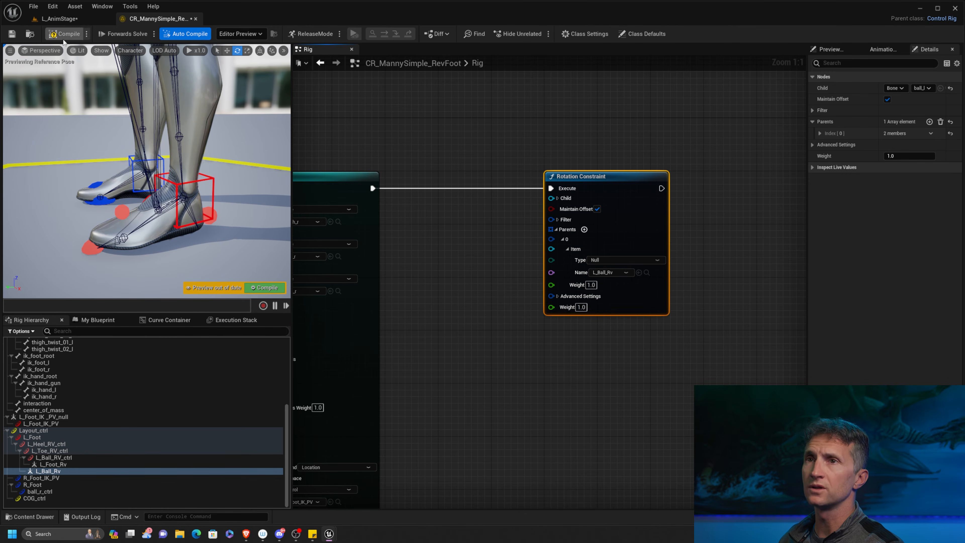
left_click(191, 182)
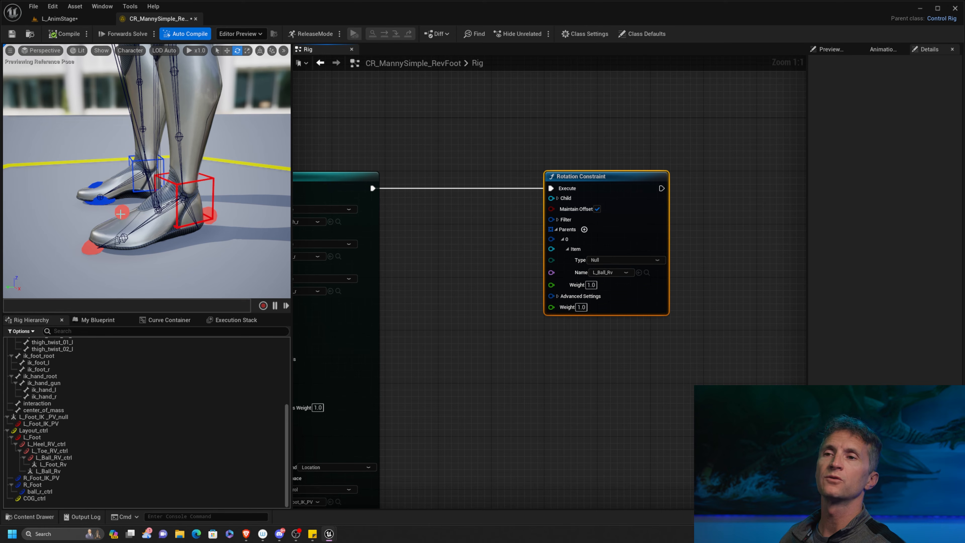
Test the left foot's heel lift by rotating L_Ball_RV_ctrl to about 32° around the ball of the foot.
left_click(116, 208)
left_click_drag(116, 207, 80, 248)
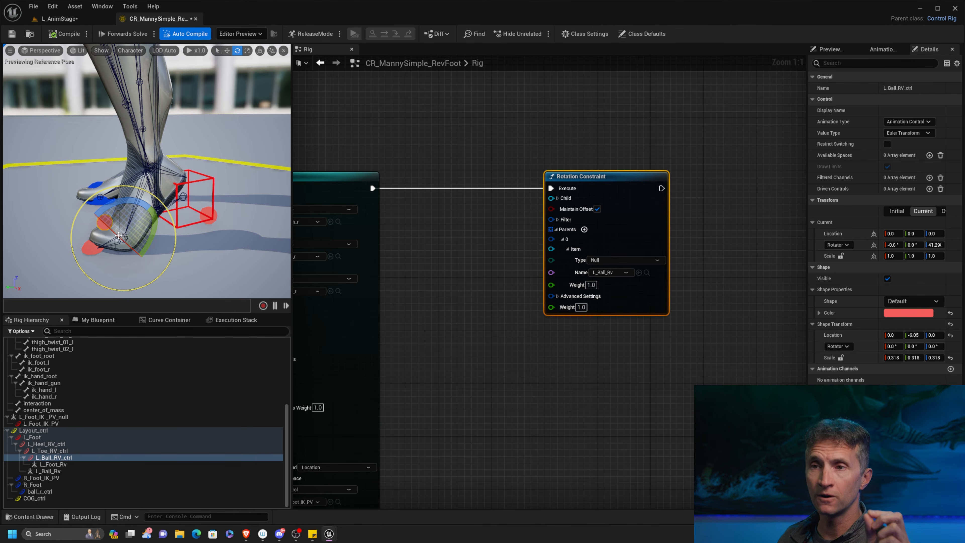
left_click_drag(123, 205, 81, 272)
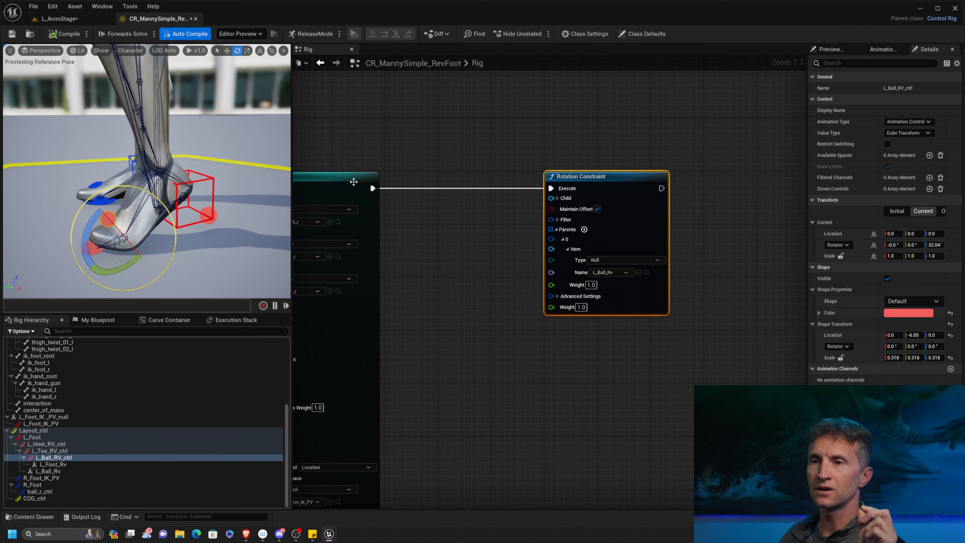
Compare the null L_Ball_Rv with its sibling control L_Ball_RV_ctrl in the posed foot to examine what drives the toes.
left_click(53, 471)
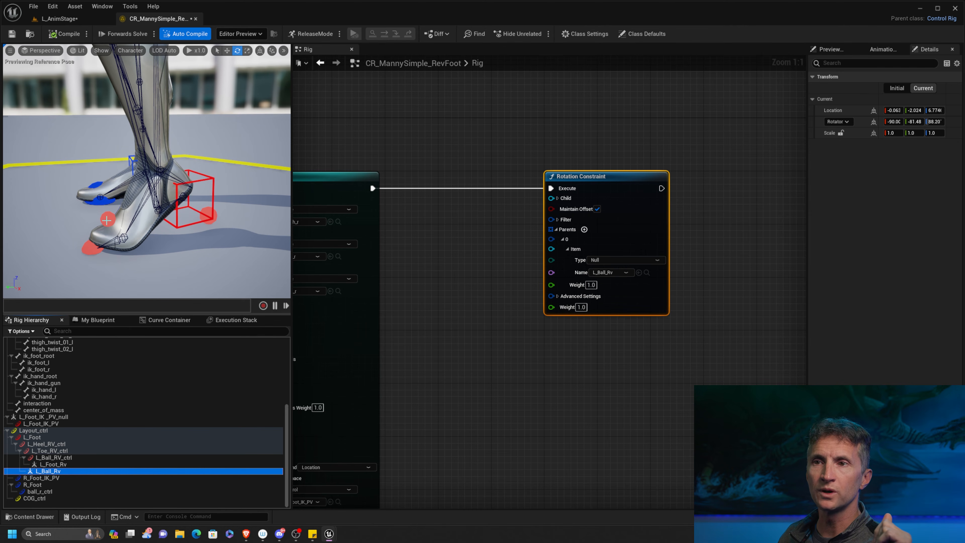
middle_click_drag(132, 266, 133, 266)
left_click(70, 458)
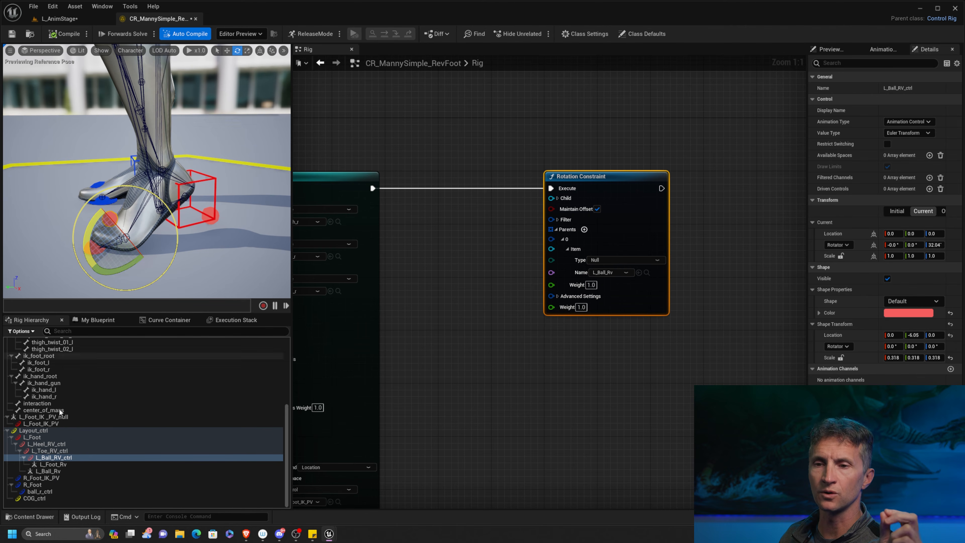
left_click(57, 471)
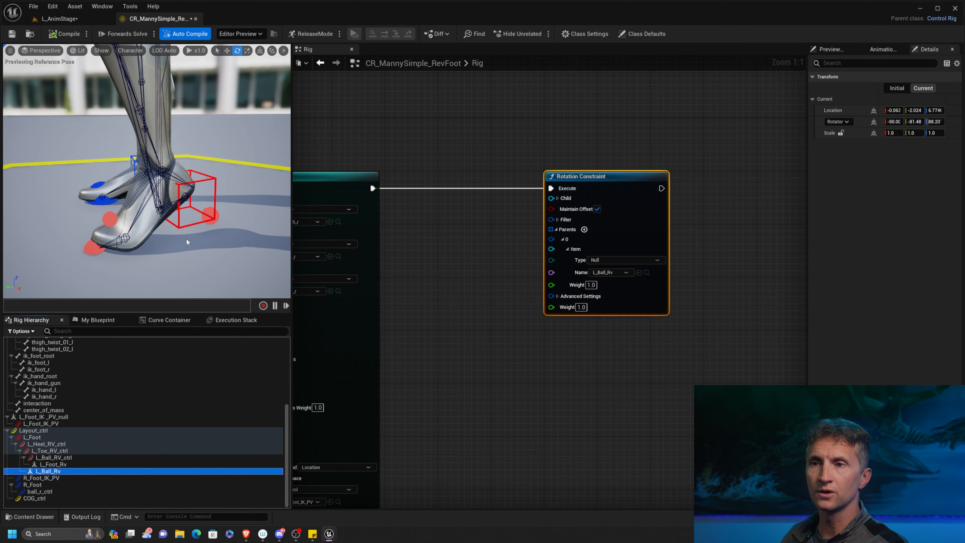
scroll(187, 242, "up", 2)
key("w")
scroll(180, 253, "down", 3)
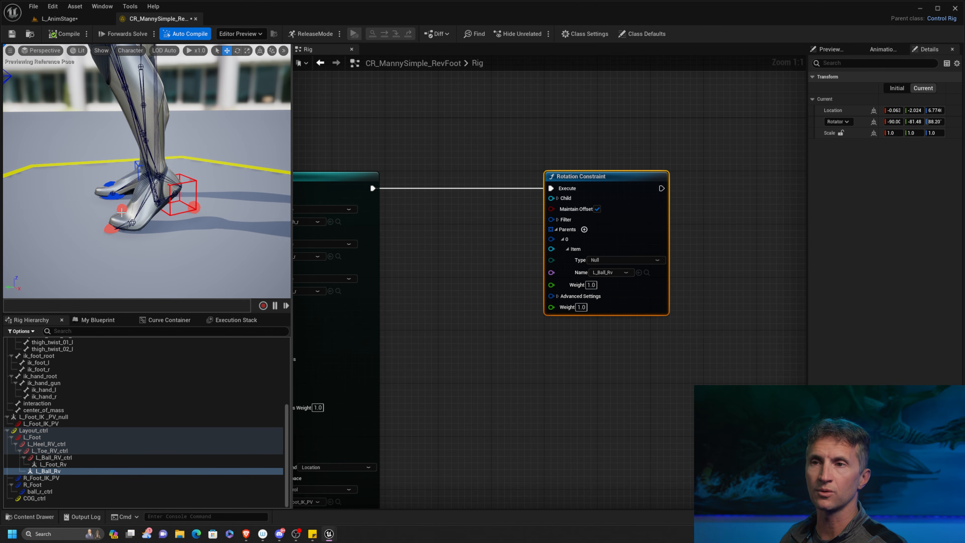
scroll(170, 216, "up", 2)
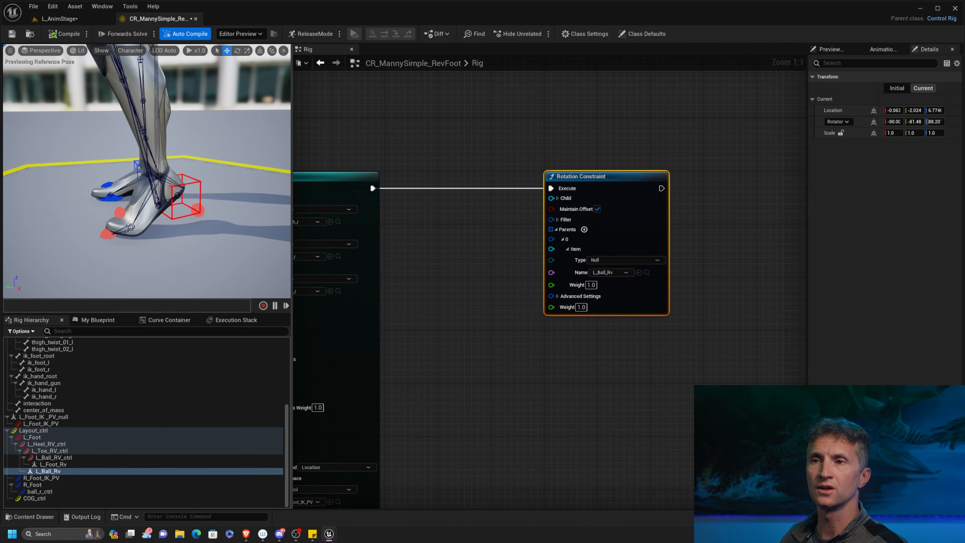
Rotate L_Ball_RV_ctrl back and forth to test how the heel lifts while the toes stay planted.
left_click(117, 218)
key("e")
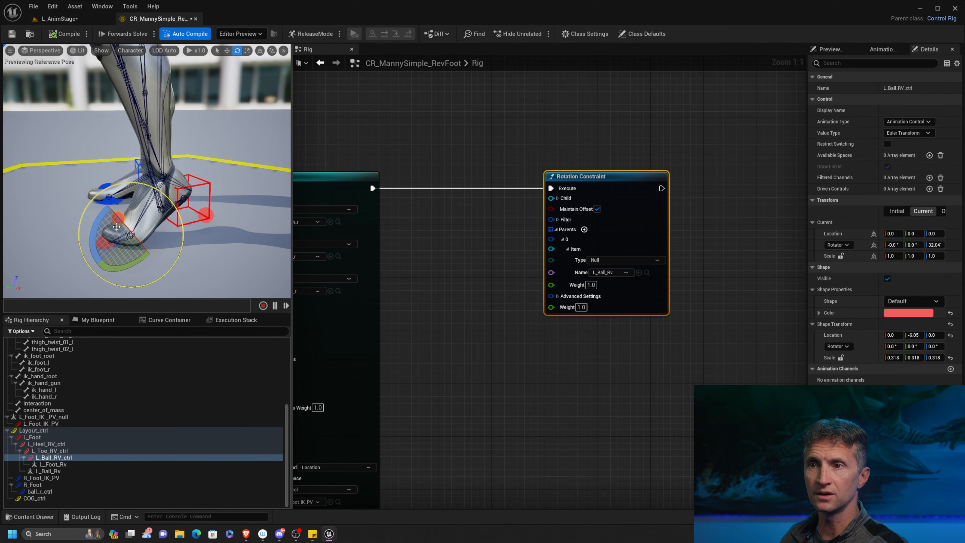
left_click_drag(96, 222, 104, 207)
mouse_move(91, 259)
left_mouse_down()
mouse_move(89, 247)
mouse_move(100, 272)
mouse_move(89, 255)
mouse_move(95, 265)
left_mouse_up()
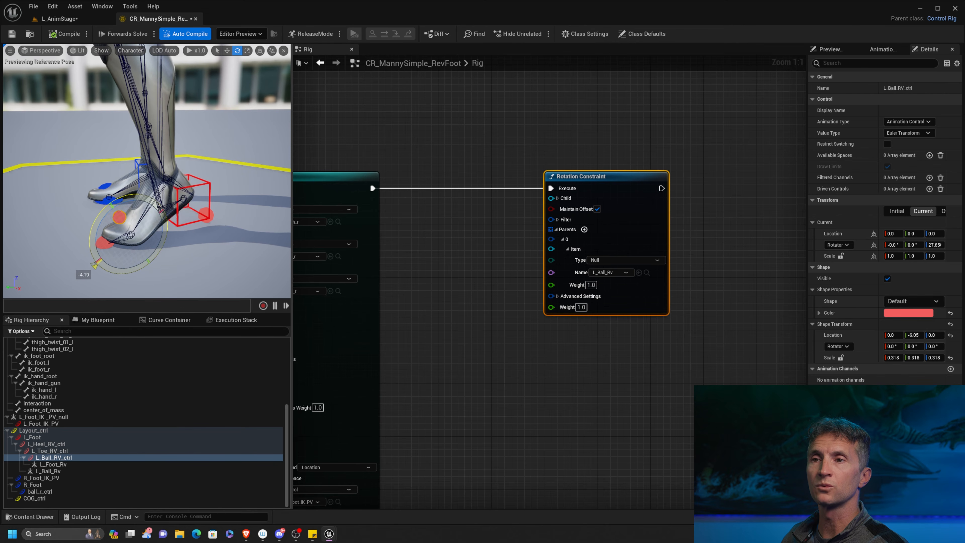
Test the toe roll by rotating L_Toe_RV_ctrl, and counter-rotate L_Ball_RV_ctrl to about -32°.
key("q")
left_click(100, 244)
key("e")
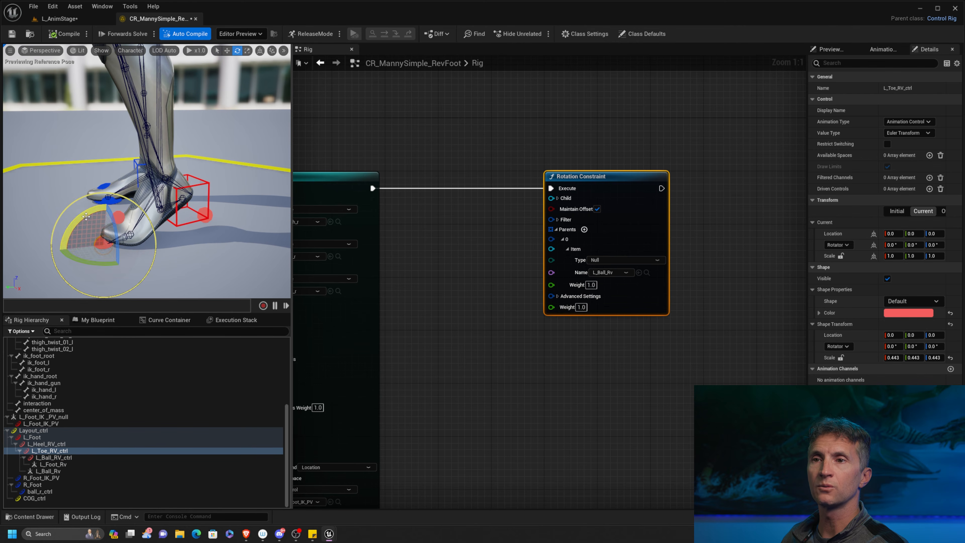
left_click_drag(84, 213, 55, 222)
key("q")
left_click(98, 217)
key("e")
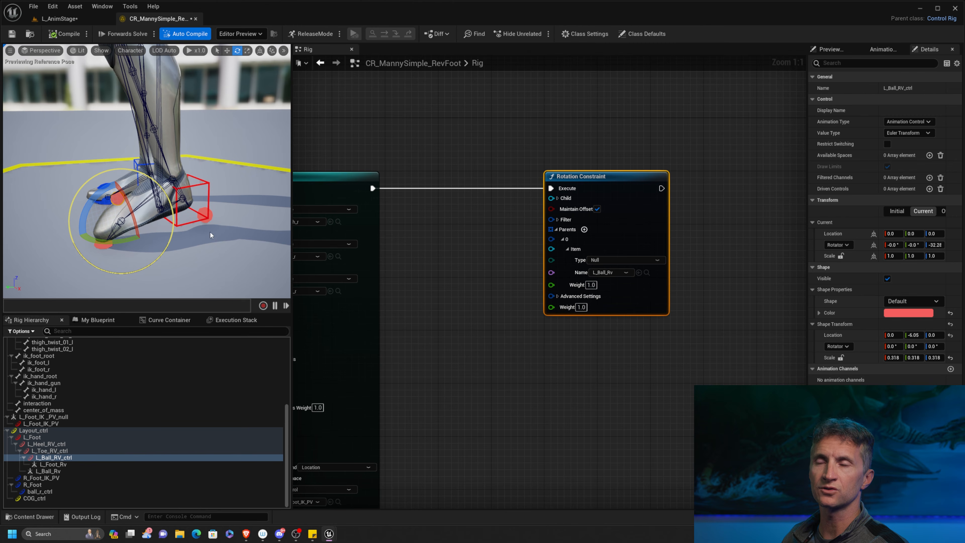
Compile the rig to reset the left foot's controls to the reference pose.
left_click(67, 35)
left_click_drag(237, 216, 263, 206, "alt")
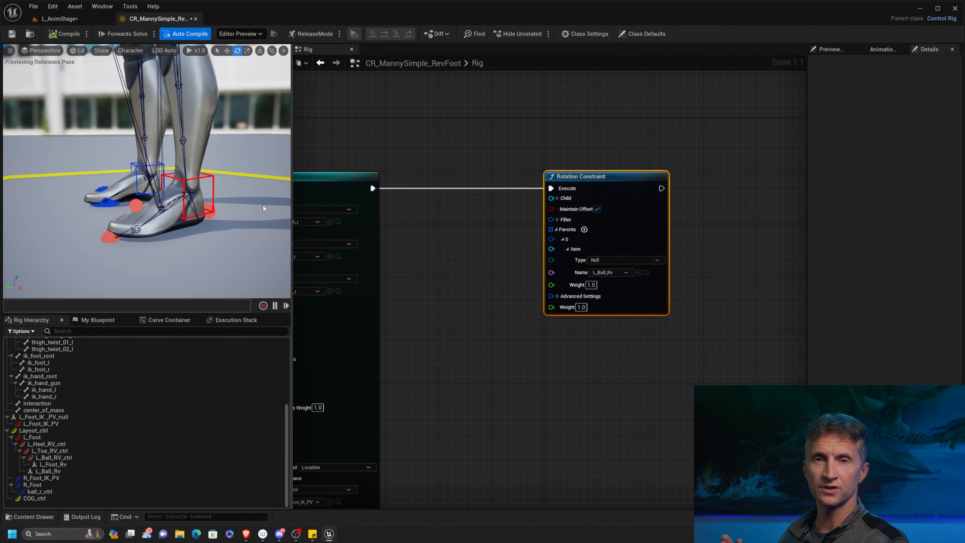